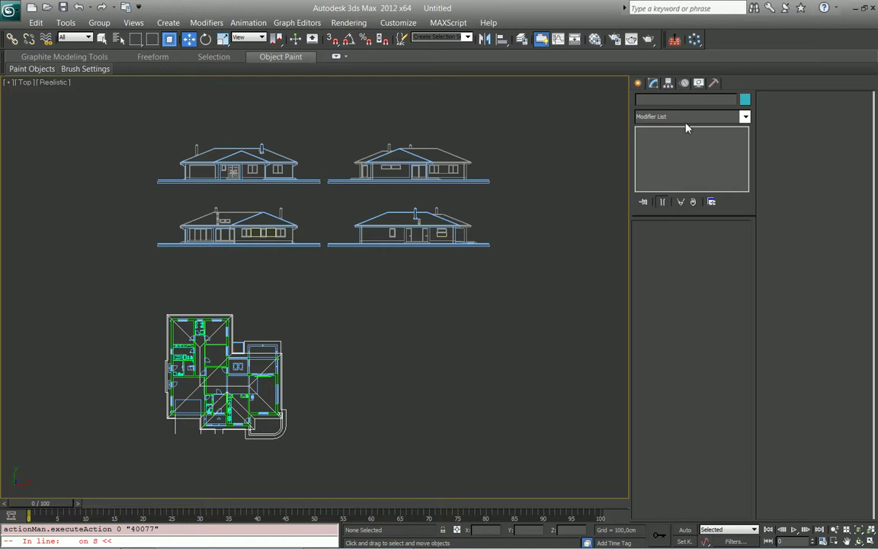
Step: Select the 'side view 1' named selection set and lock the selection
{"action": "middle_click_drag", "start_coordinate": [299, 181], "coordinate": [412, 261]}
{"action": "scroll", "coordinate": [380, 263], "scroll_direction": "up", "scroll_amount": 5}
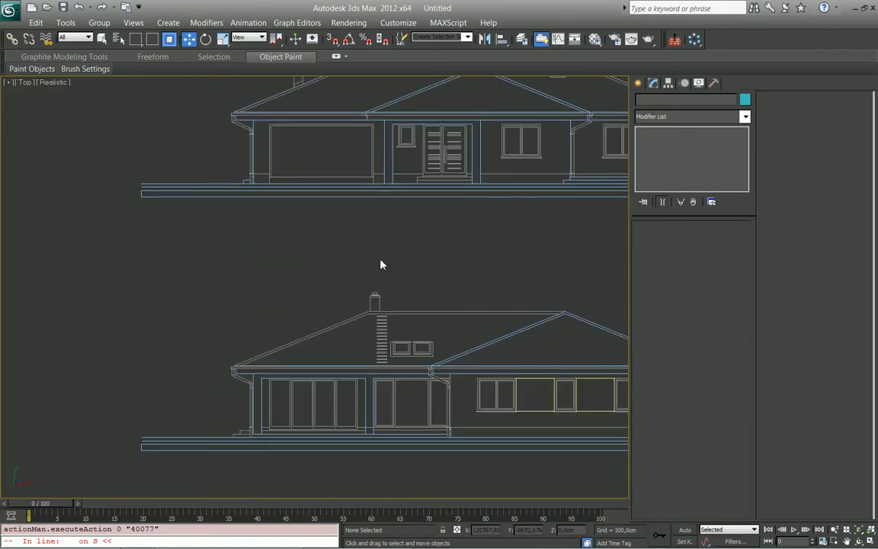
{"action": "middle_click_drag", "start_coordinate": [333, 261], "coordinate": [268, 244]}
{"action": "scroll", "coordinate": [152, 206], "scroll_direction": "down", "scroll_amount": 2}
{"action": "left_click_drag", "start_coordinate": [43, 157], "coordinate": [463, 290]}
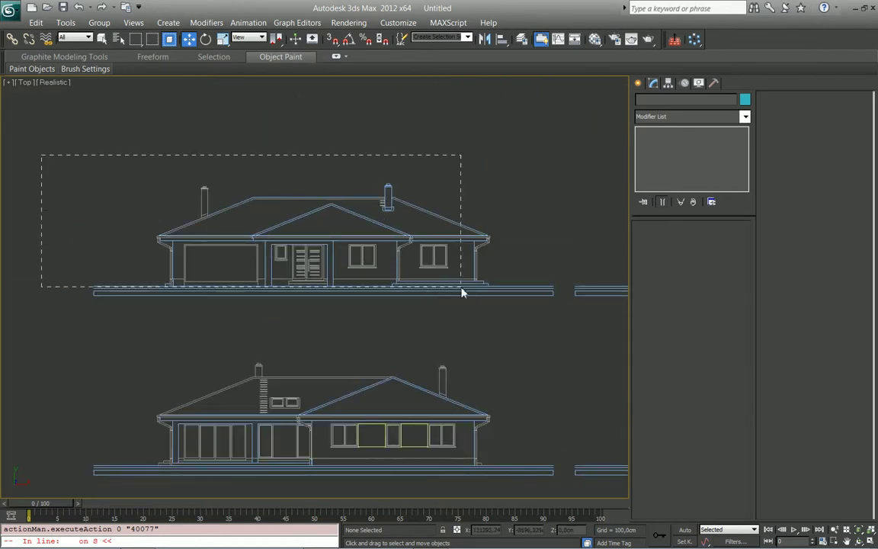
{"action": "left_click", "coordinate": [468, 38]}
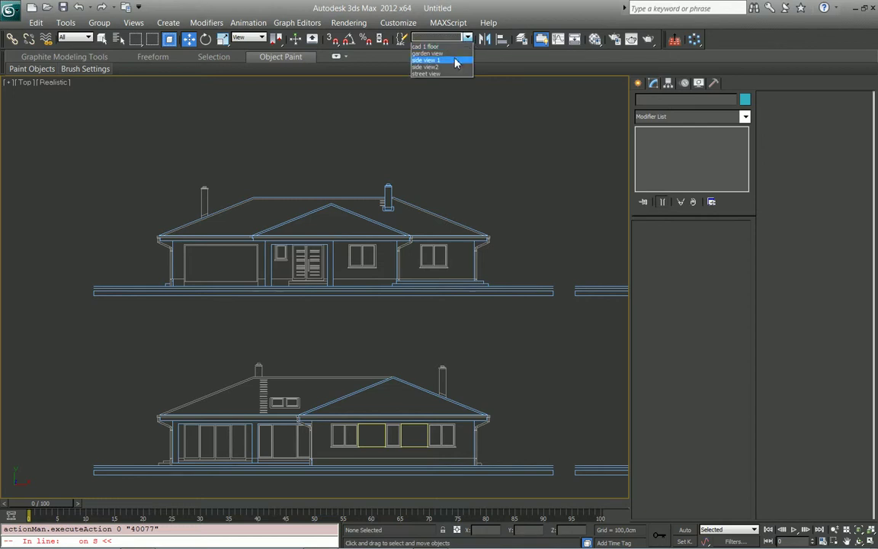
{"action": "left_click", "coordinate": [455, 61]}
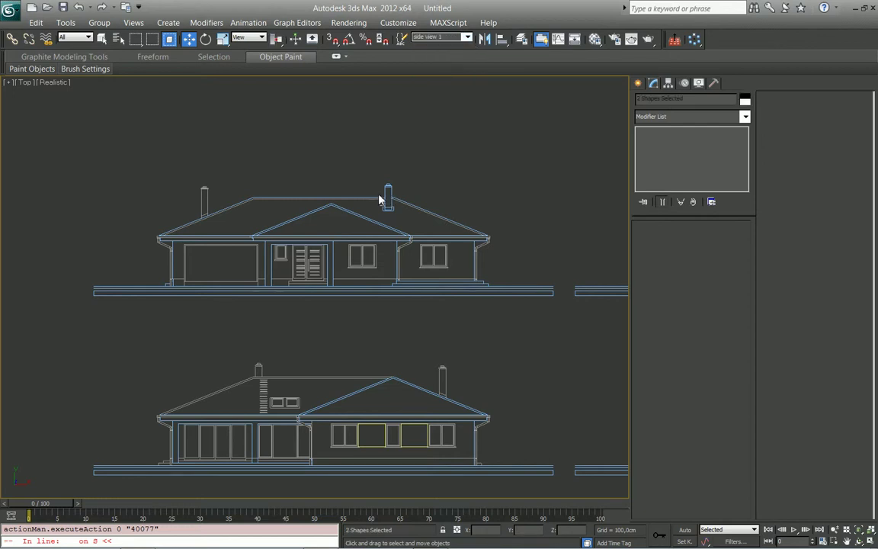
{"action": "scroll", "coordinate": [408, 236], "scroll_direction": "down", "scroll_amount": 2}
{"action": "scroll", "coordinate": [343, 204], "scroll_direction": "down", "scroll_amount": 2}
{"action": "scroll", "coordinate": [402, 235], "scroll_direction": "down", "scroll_amount": 2}
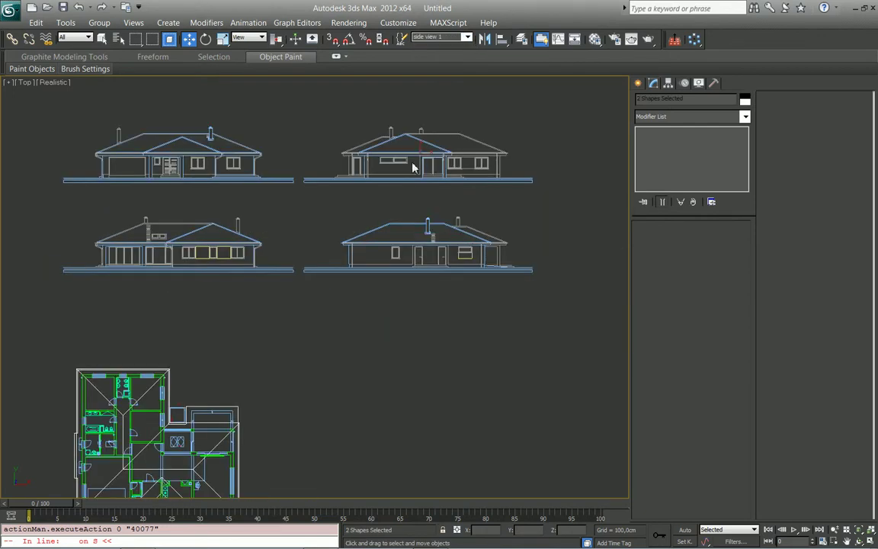
{"action": "key", "text": "space"}
Step: Move the side view 1 elevation down beside the floor plan
{"action": "left_click_drag", "start_coordinate": [422, 146], "coordinate": [366, 356]}
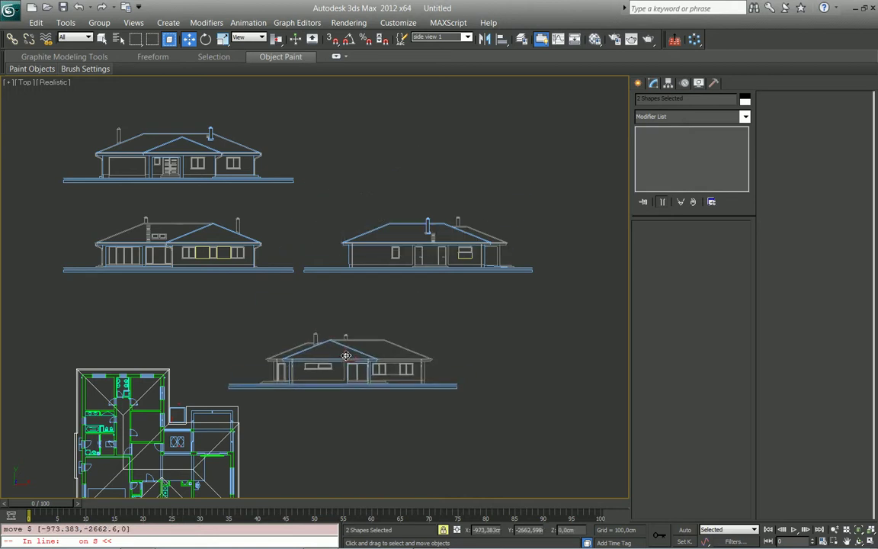
{"action": "middle_click_drag", "start_coordinate": [323, 386], "coordinate": [412, 180]}
{"action": "scroll", "coordinate": [357, 190], "scroll_direction": "up", "scroll_amount": 2}
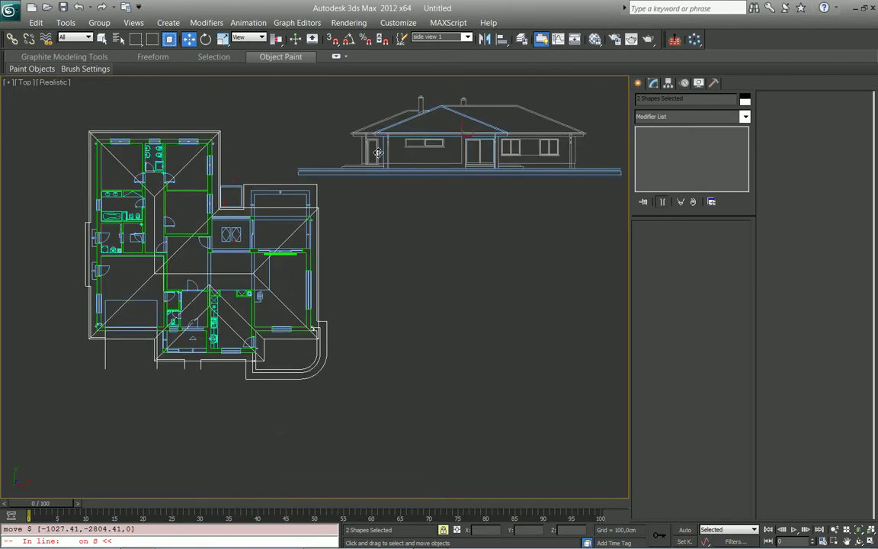
{"action": "left_click_drag", "start_coordinate": [382, 143], "coordinate": [370, 301]}
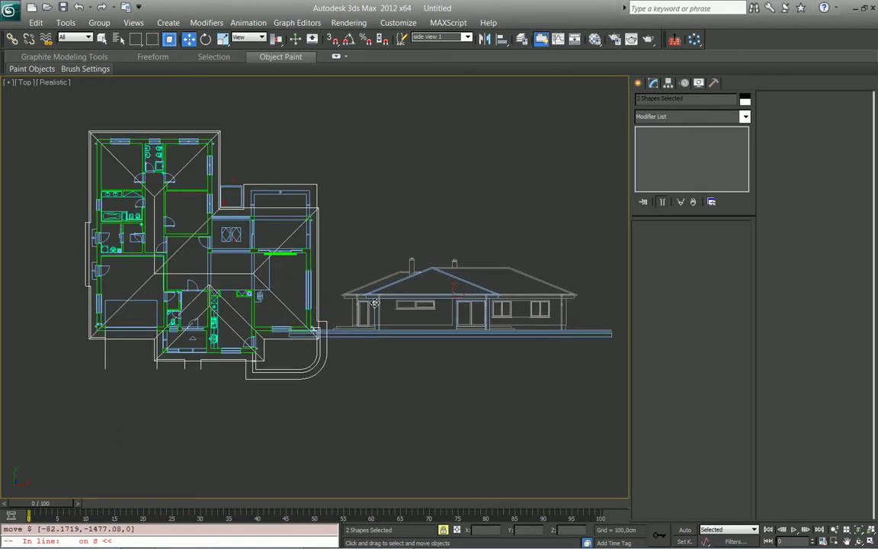
Step: Rotate the elevation 90° with Angle Snap, then release the selection lock
{"action": "right_click", "coordinate": [370, 299]}
{"action": "left_click", "coordinate": [389, 322]}
{"action": "mouse_move", "coordinate": [366, 267]}
{"action": "left_mouse_down"}
{"action": "mouse_move", "coordinate": [488, 291]}
{"action": "mouse_move", "coordinate": [463, 298]}
{"action": "mouse_move", "coordinate": [497, 285]}
{"action": "left_mouse_up"}
{"action": "key", "text": "a"}
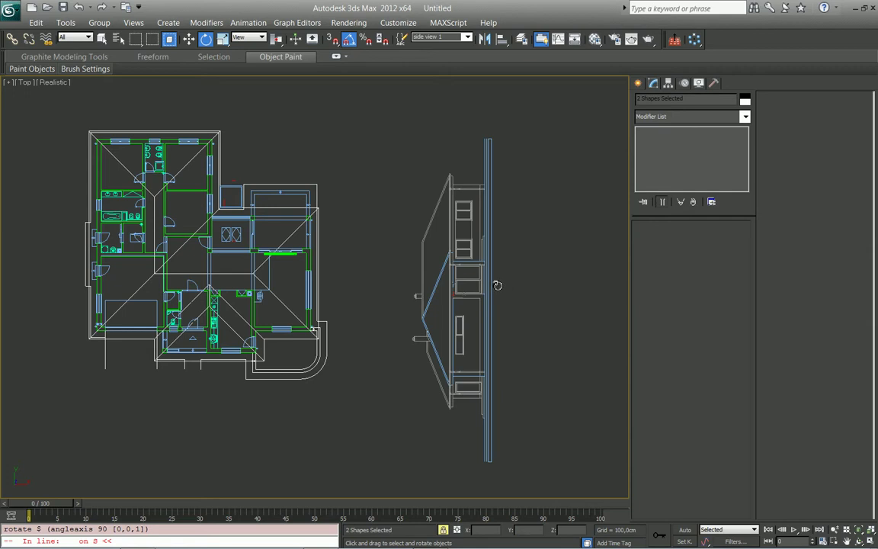
{"action": "scroll", "coordinate": [503, 278], "scroll_direction": "down", "scroll_amount": 2}
{"action": "scroll", "coordinate": [458, 252], "scroll_direction": "down", "scroll_amount": 2}
{"action": "scroll", "coordinate": [392, 206], "scroll_direction": "up", "scroll_amount": 2}
{"action": "scroll", "coordinate": [390, 183], "scroll_direction": "up", "scroll_amount": 1}
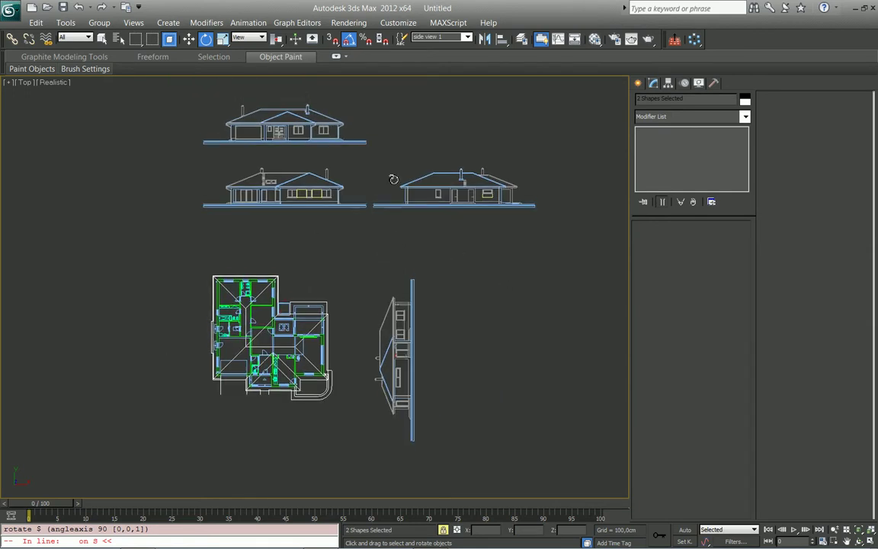
{"action": "key", "text": "space"}
Step: Select the 'side view2' set and move it from the top row to below the floor plan
{"action": "left_click", "coordinate": [466, 38]}
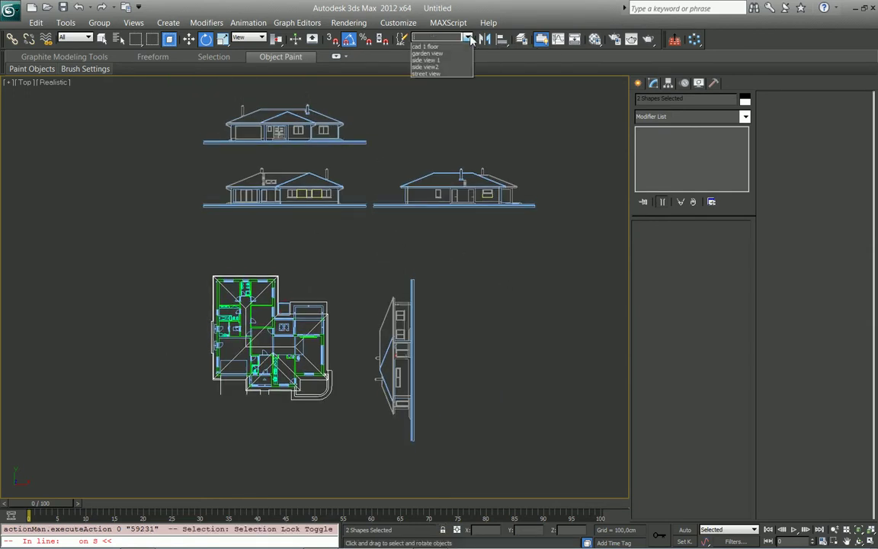
{"action": "left_click", "coordinate": [453, 67]}
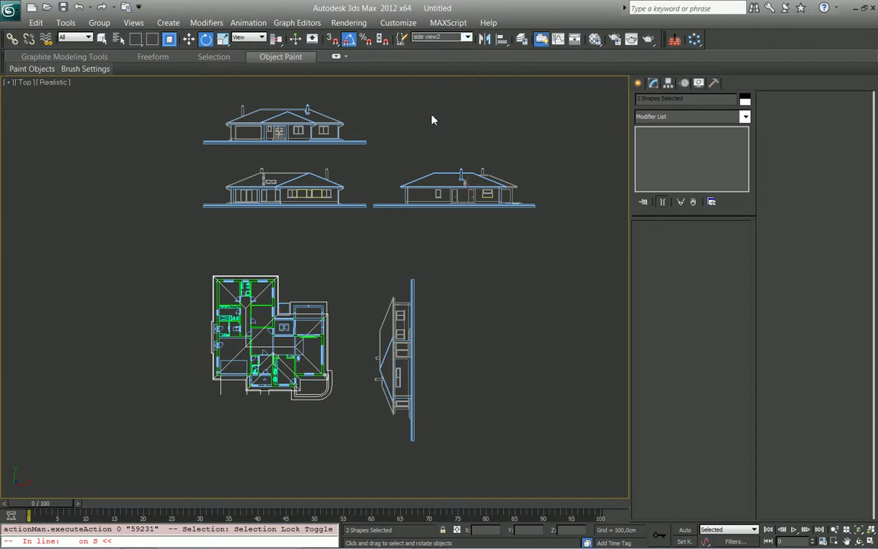
{"action": "key", "text": "w"}
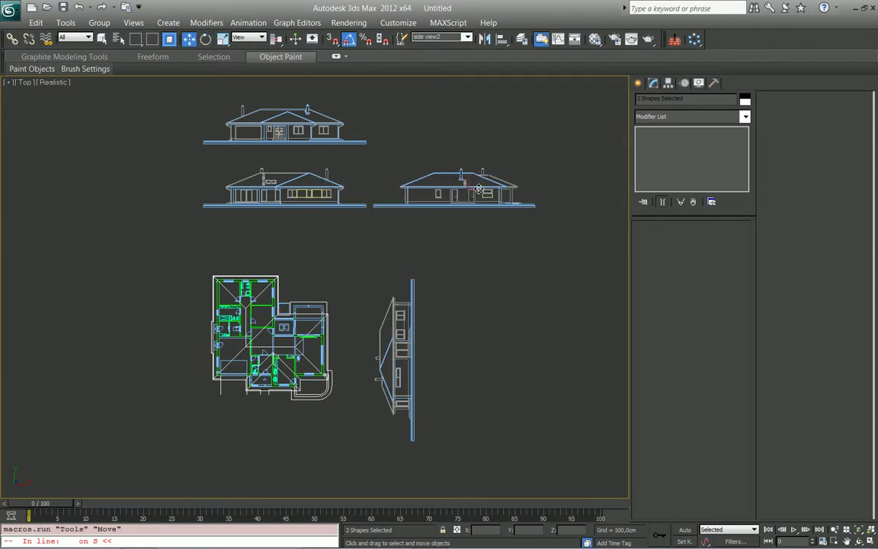
{"action": "left_click_drag", "start_coordinate": [478, 188], "coordinate": [287, 432]}
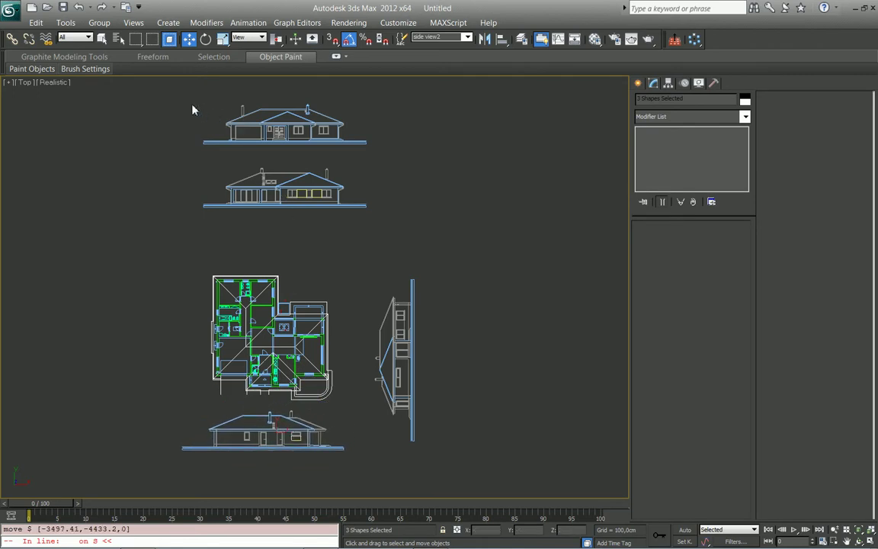
Step: Select the 'street view' set and drag it down to sit just above the floor plan
{"action": "left_click", "coordinate": [466, 37]}
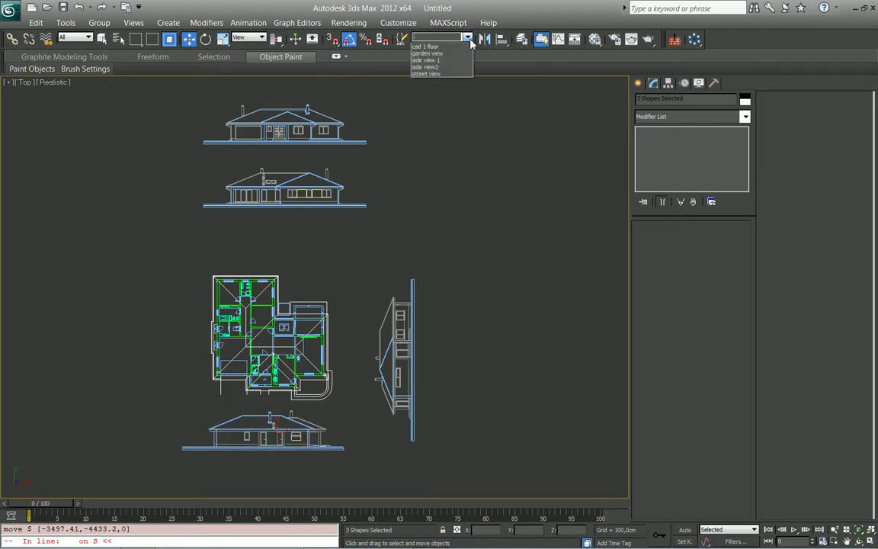
{"action": "left_click", "coordinate": [456, 74]}
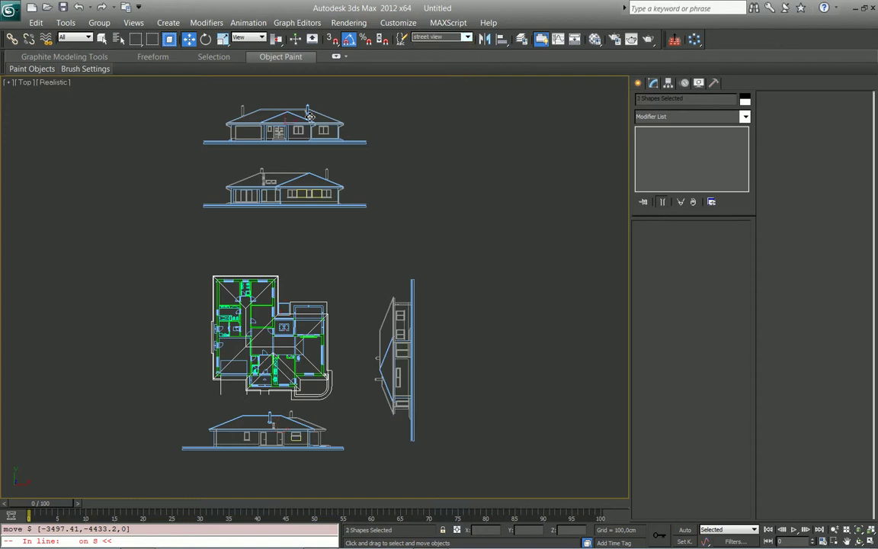
{"action": "left_click_drag", "start_coordinate": [298, 123], "coordinate": [310, 139]}
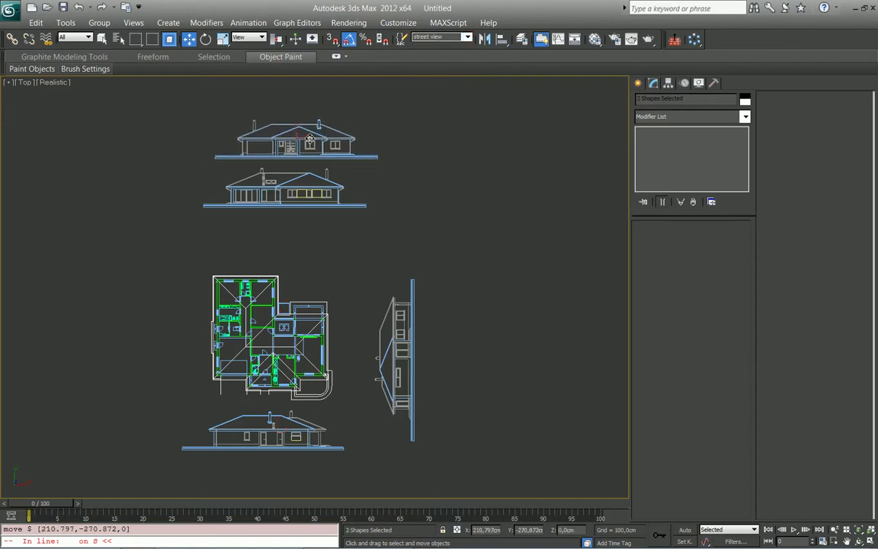
{"action": "mouse_move", "coordinate": [310, 138]}
{"action": "left_mouse_down"}
{"action": "mouse_move", "coordinate": [280, 474]}
{"action": "mouse_move", "coordinate": [282, 237]}
{"action": "left_mouse_up"}
{"action": "left_click", "coordinate": [467, 39]}
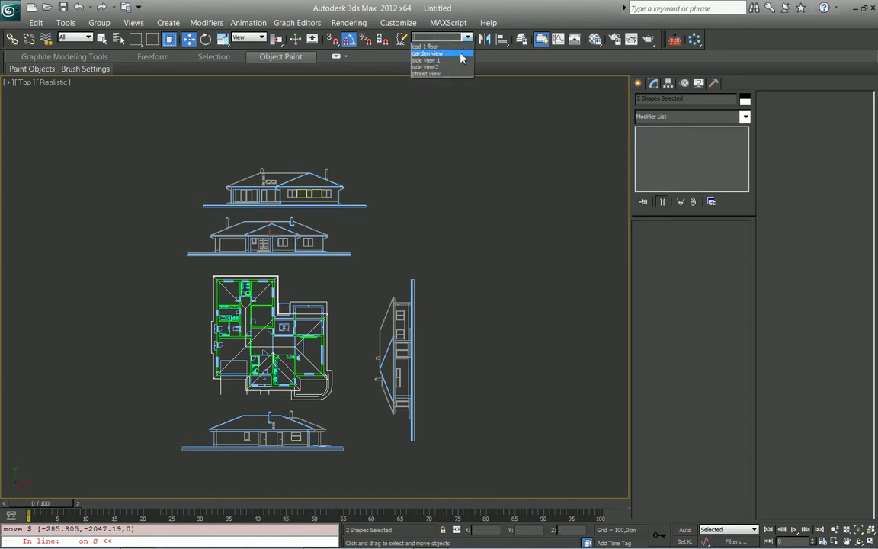
Step: Select the 'garden view' set and move it to the left of the floor plan
{"action": "left_click", "coordinate": [426, 53]}
{"action": "left_click_drag", "start_coordinate": [319, 186], "coordinate": [146, 356]}
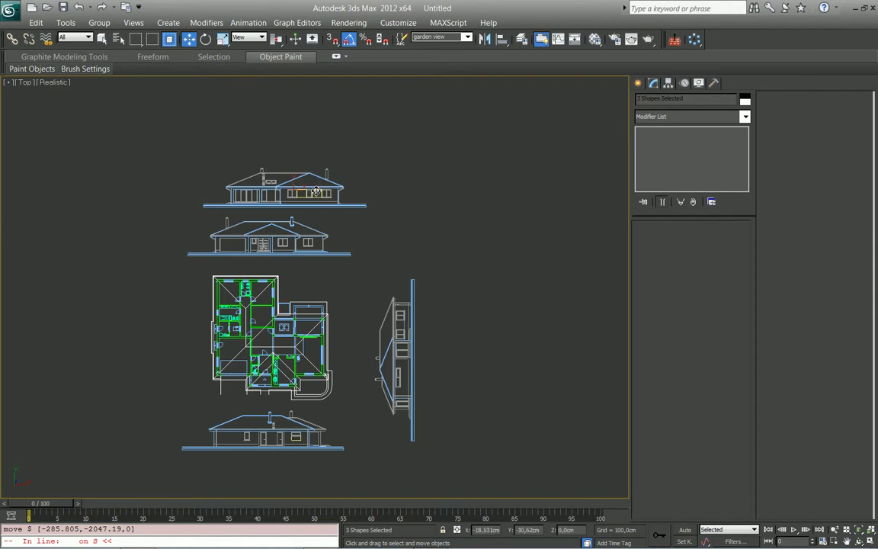
{"action": "middle_click_drag", "start_coordinate": [188, 325], "coordinate": [329, 239]}
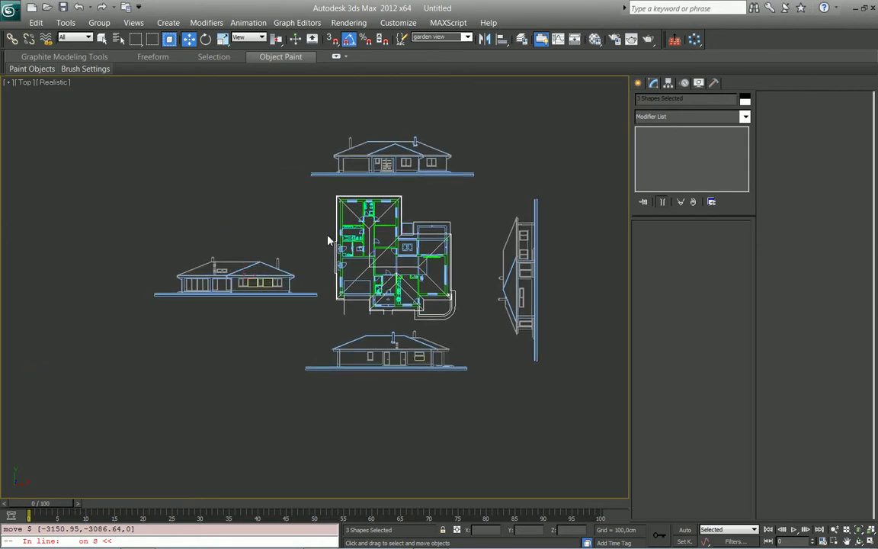
{"action": "scroll", "coordinate": [305, 244], "scroll_direction": "up", "scroll_amount": 4}
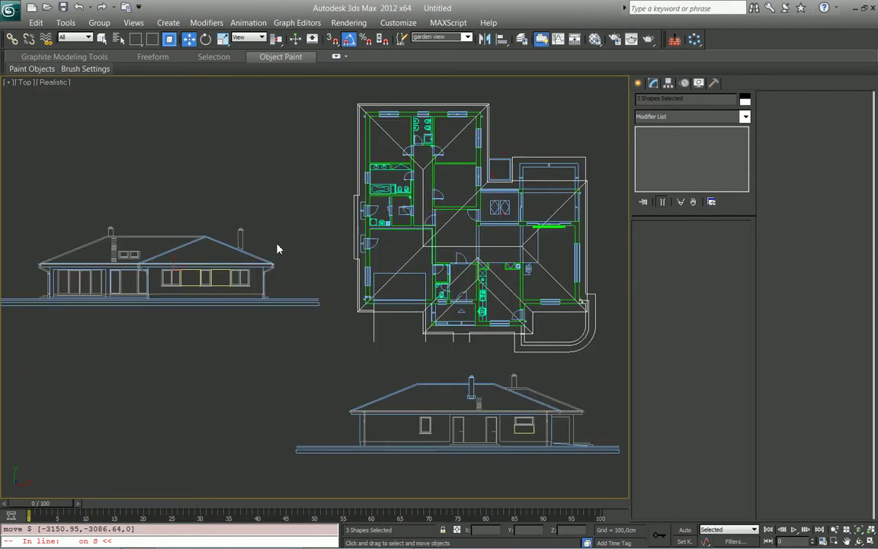
Step: Rotate the garden view elevation −90° to stand it vertically
{"action": "right_click", "coordinate": [232, 215]}
{"action": "left_click", "coordinate": [229, 231]}
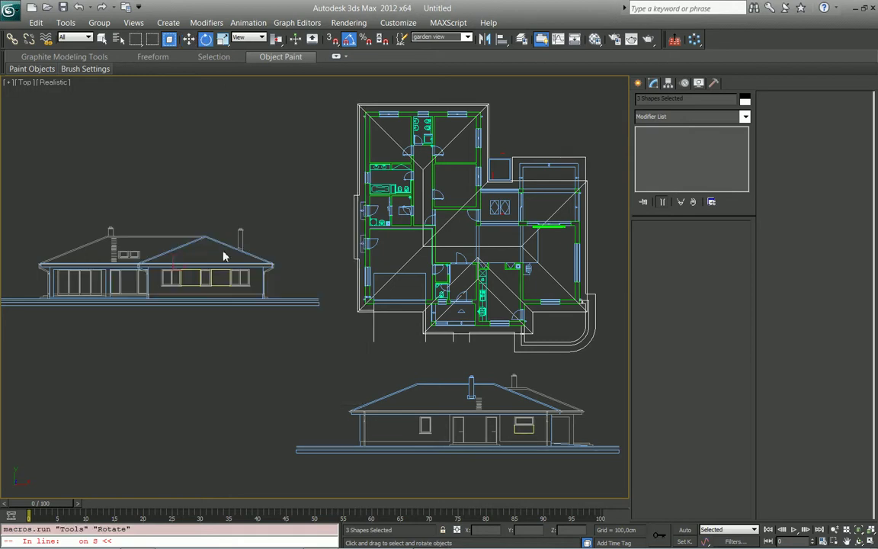
{"action": "left_click_drag", "start_coordinate": [227, 250], "coordinate": [180, 245]}
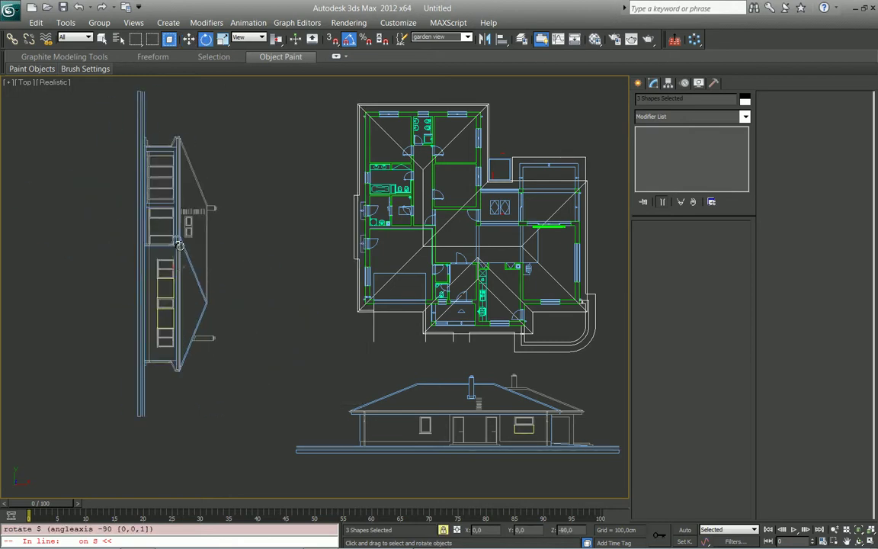
Step: Move the rotated garden elevation up against the floor plan's edge
{"action": "right_click", "coordinate": [191, 219]}
{"action": "left_click", "coordinate": [205, 233]}
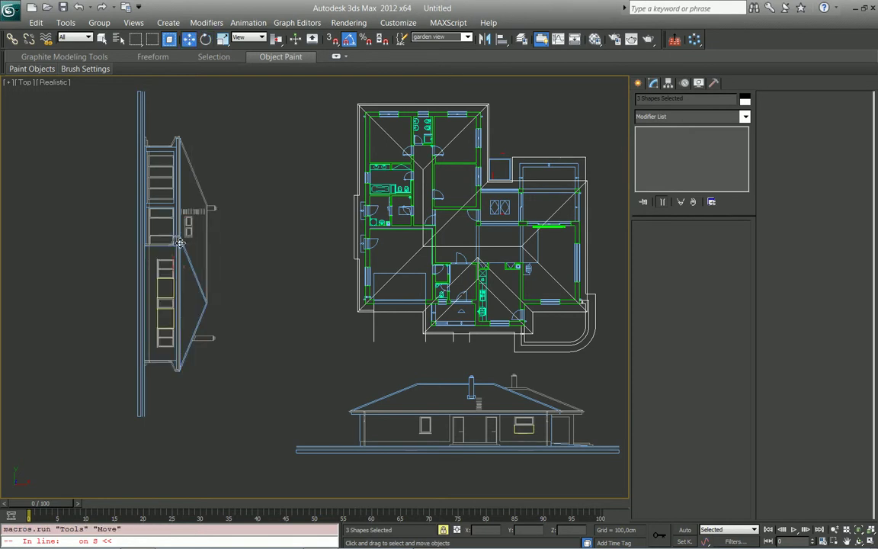
{"action": "mouse_move", "coordinate": [180, 242]}
{"action": "left_mouse_down"}
{"action": "mouse_move", "coordinate": [397, 207]}
{"action": "mouse_move", "coordinate": [344, 198]}
{"action": "mouse_move", "coordinate": [373, 195]}
{"action": "mouse_move", "coordinate": [372, 183]}
{"action": "left_mouse_up"}
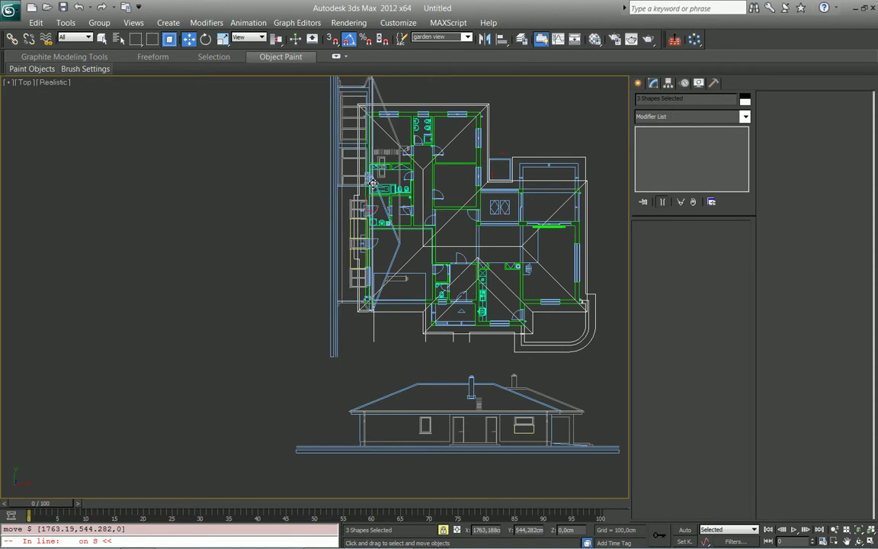
{"action": "middle_click_drag", "start_coordinate": [372, 184], "coordinate": [321, 220]}
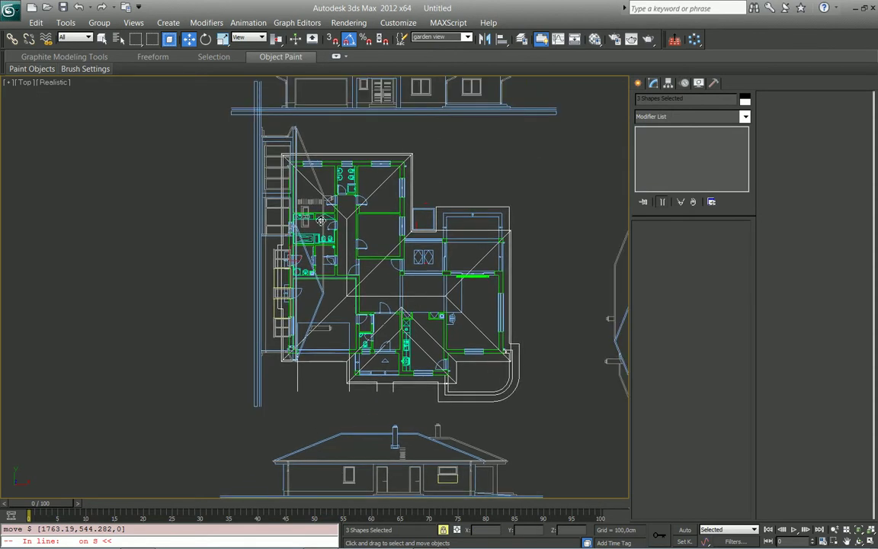
{"action": "middle_click_drag", "start_coordinate": [332, 176], "coordinate": [290, 228]}
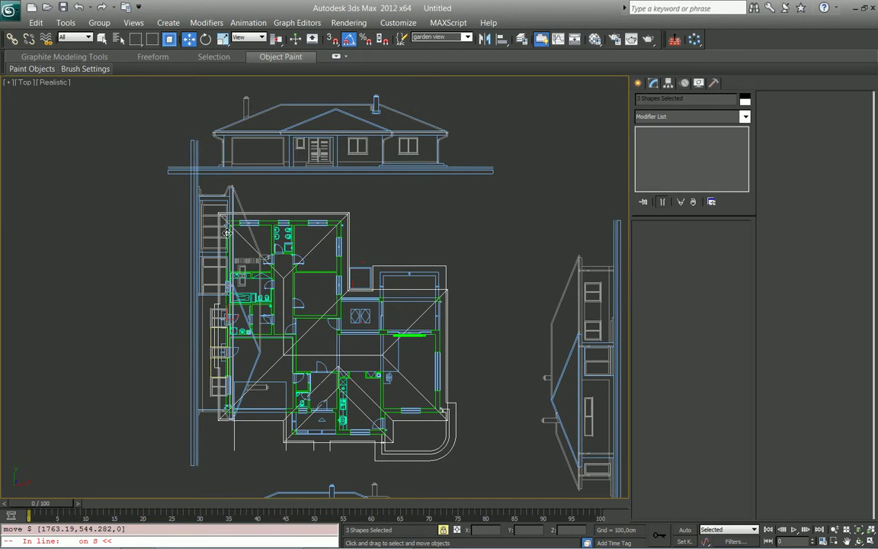
{"action": "mouse_move", "coordinate": [290, 228]}
{"action": "left_mouse_down"}
{"action": "mouse_move", "coordinate": [334, 162]}
{"action": "mouse_move", "coordinate": [232, 162]}
{"action": "left_mouse_up"}
{"action": "right_click", "coordinate": [333, 162]}
Step: Slide the rotated garden elevation over the plan and nudge it slightly left
{"action": "left_click", "coordinate": [334, 161]}
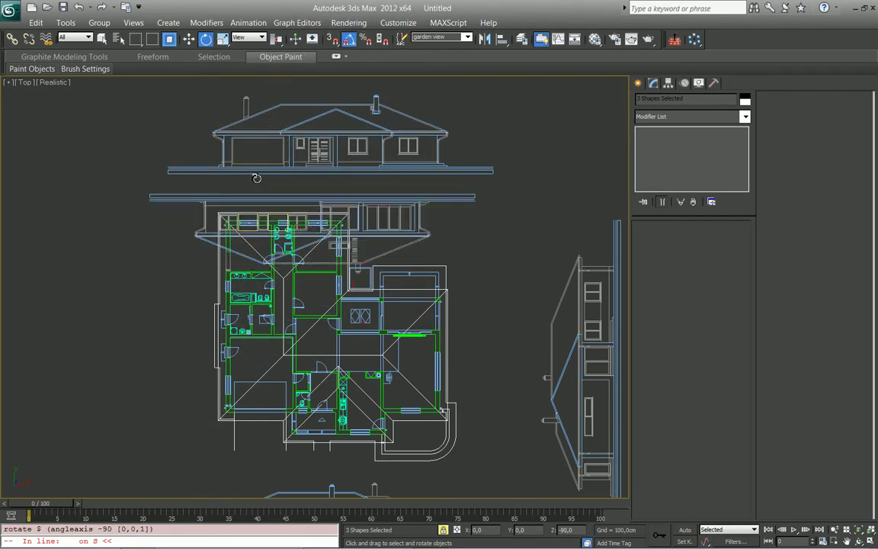
{"action": "right_click", "coordinate": [270, 183]}
{"action": "left_click", "coordinate": [278, 190]}
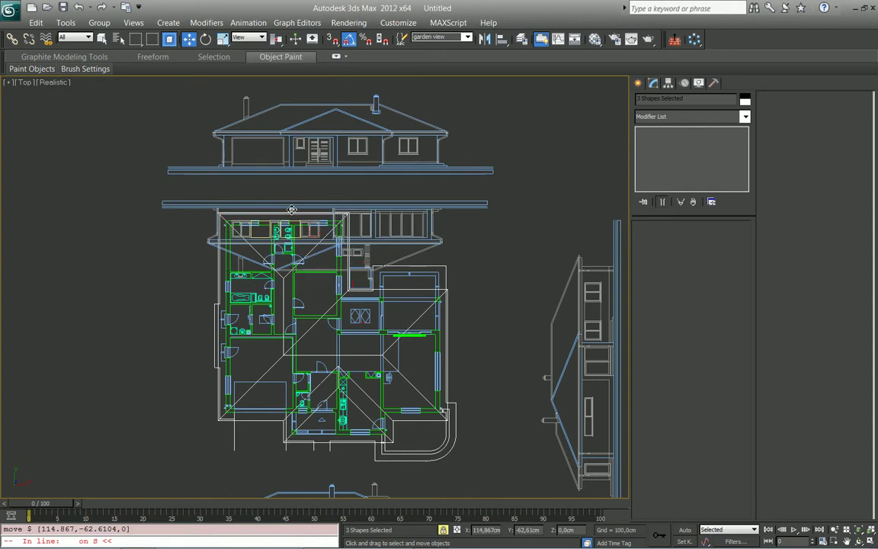
{"action": "left_click_drag", "start_coordinate": [279, 203], "coordinate": [300, 202]}
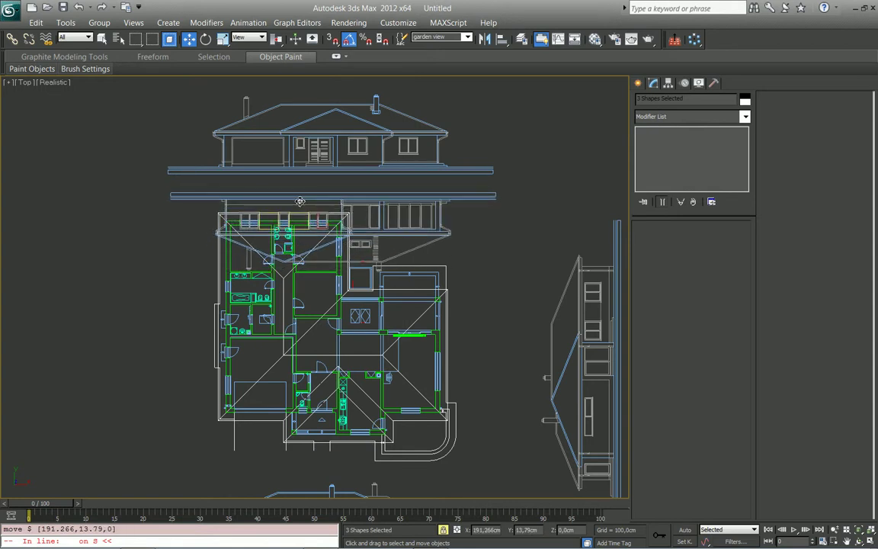
{"action": "scroll", "coordinate": [310, 290], "scroll_direction": "up", "scroll_amount": 5}
{"action": "scroll", "coordinate": [192, 288], "scroll_direction": "up", "scroll_amount": 3}
{"action": "scroll", "coordinate": [444, 286], "scroll_direction": "up", "scroll_amount": 3}
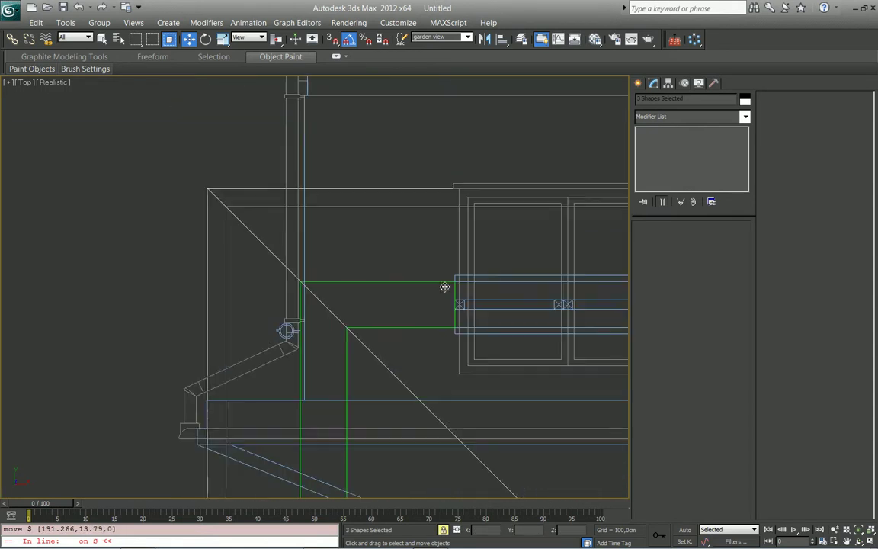
{"action": "middle_click_drag", "start_coordinate": [475, 264], "coordinate": [412, 247]}
{"action": "left_click_drag", "start_coordinate": [411, 247], "coordinate": [407, 245]}
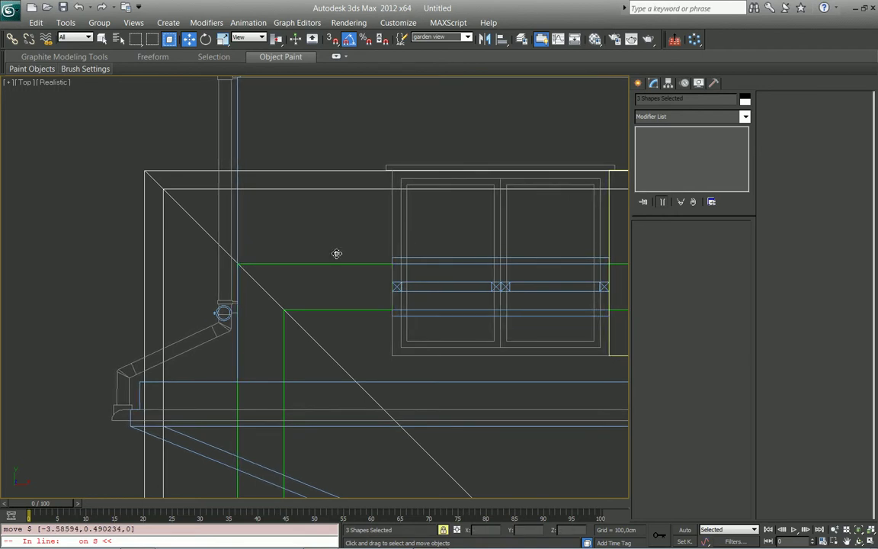
Step: Pan along the windows to the downpipe corner and shift the elevation slightly right and up
{"action": "scroll", "coordinate": [337, 253], "scroll_direction": "down", "scroll_amount": 5}
{"action": "scroll", "coordinate": [316, 223], "scroll_direction": "up", "scroll_amount": 3}
{"action": "middle_click_drag", "start_coordinate": [307, 204], "coordinate": [310, 218]}
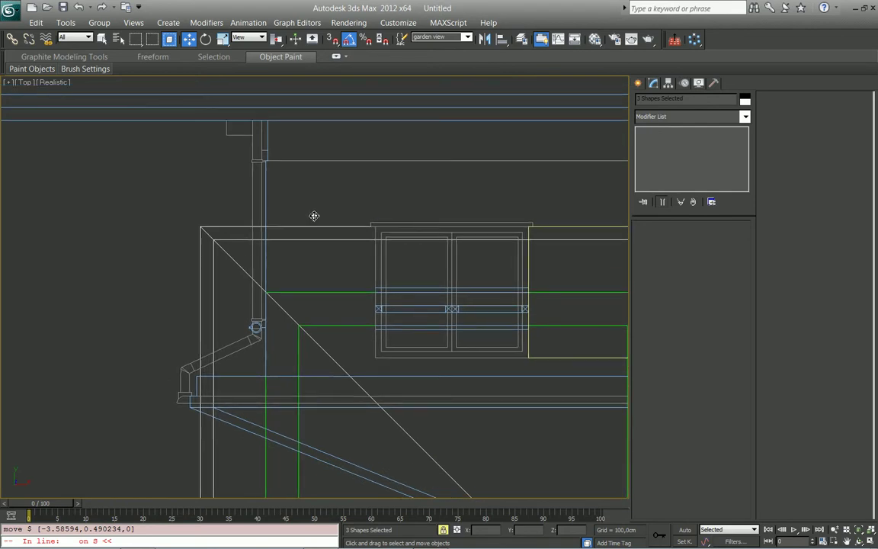
{"action": "middle_click_drag", "start_coordinate": [395, 239], "coordinate": [203, 235]}
{"action": "middle_click_drag", "start_coordinate": [382, 236], "coordinate": [202, 227]}
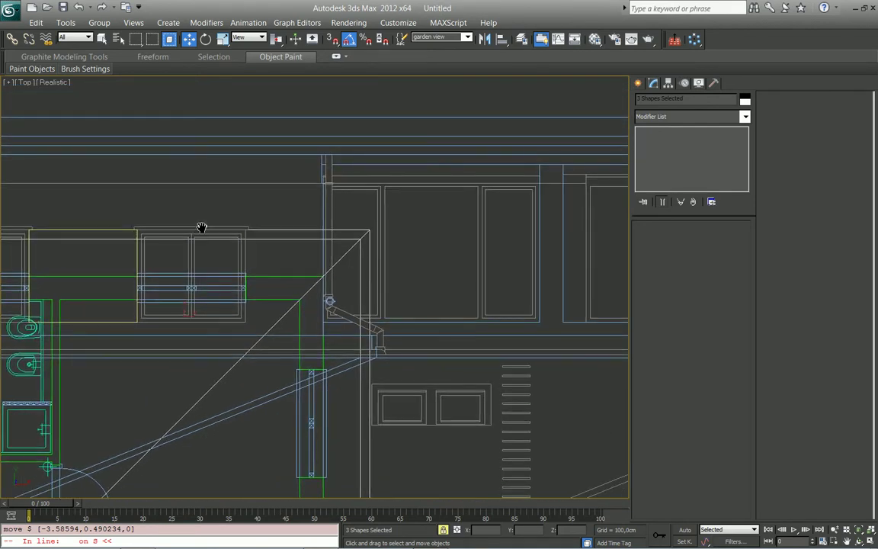
{"action": "middle_click_drag", "start_coordinate": [457, 230], "coordinate": [208, 217]}
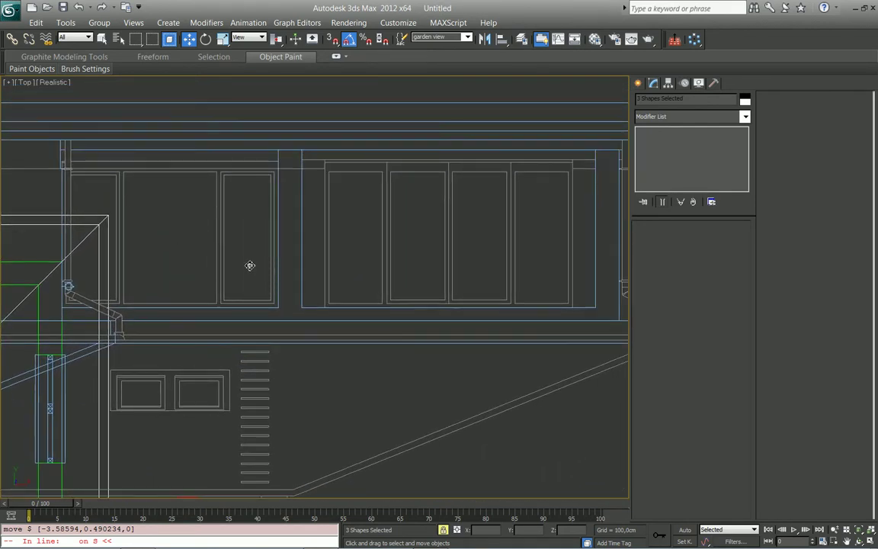
{"action": "scroll", "coordinate": [196, 253], "scroll_direction": "up", "scroll_amount": 2}
{"action": "middle_click_drag", "start_coordinate": [236, 260], "coordinate": [333, 290]}
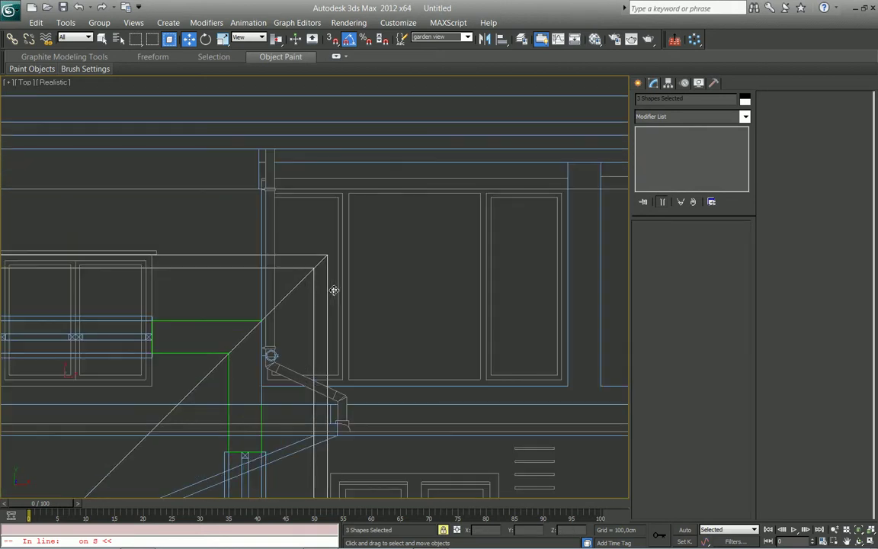
{"action": "mouse_move", "coordinate": [333, 291]}
{"action": "left_mouse_down"}
{"action": "mouse_move", "coordinate": [290, 240]}
{"action": "mouse_move", "coordinate": [302, 235]}
{"action": "left_mouse_up"}
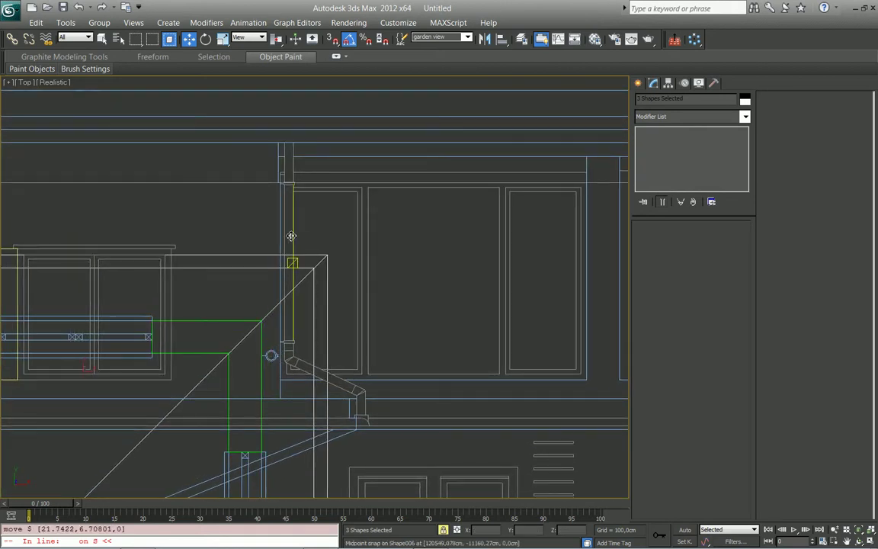
Step: With endpoint snaps on, snap the elevation's downpipe corner onto the plan's wall corner
{"action": "key", "text": "s"}
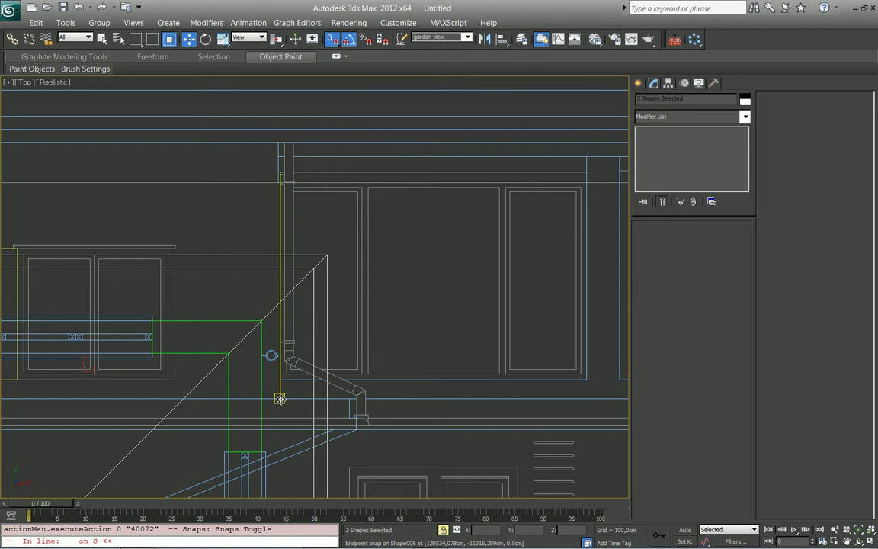
{"action": "left_click_drag", "start_coordinate": [280, 398], "coordinate": [260, 386]}
{"action": "scroll", "coordinate": [301, 327], "scroll_direction": "down", "scroll_amount": 1}
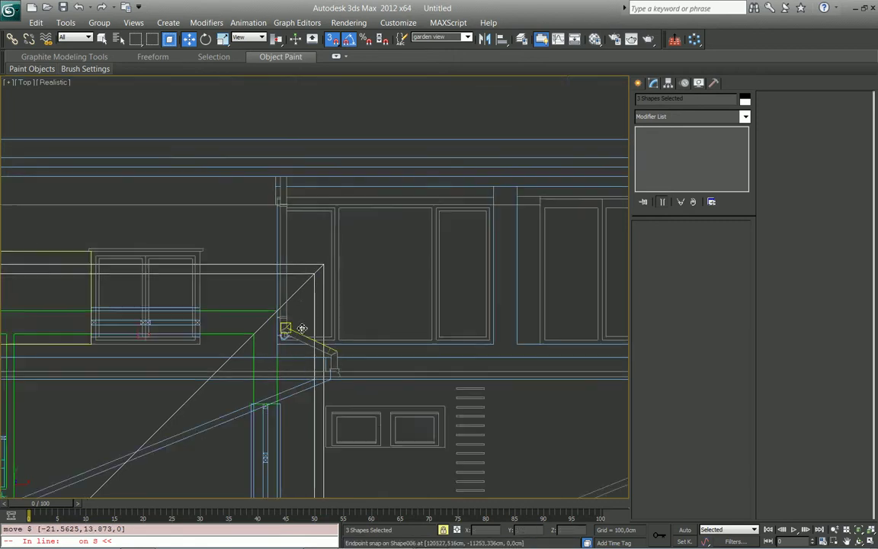
{"action": "scroll", "coordinate": [301, 328], "scroll_direction": "down", "scroll_amount": 3}
{"action": "scroll", "coordinate": [274, 303], "scroll_direction": "up", "scroll_amount": 2}
{"action": "key", "text": "s"}
{"action": "middle_click_drag", "start_coordinate": [260, 288], "coordinate": [309, 294]}
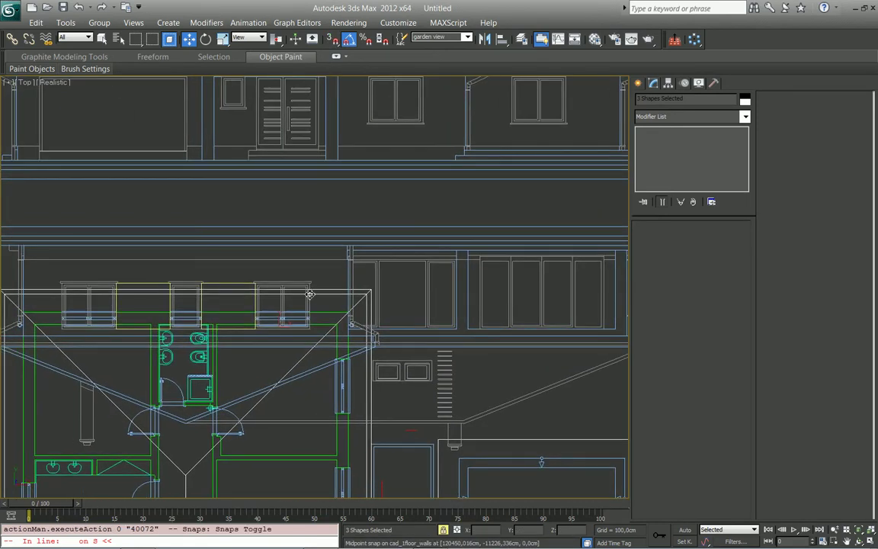
{"action": "key", "text": "F6"}
{"action": "scroll", "coordinate": [305, 290], "scroll_direction": "down", "scroll_amount": 2}
{"action": "scroll", "coordinate": [299, 298], "scroll_direction": "down", "scroll_amount": 1}
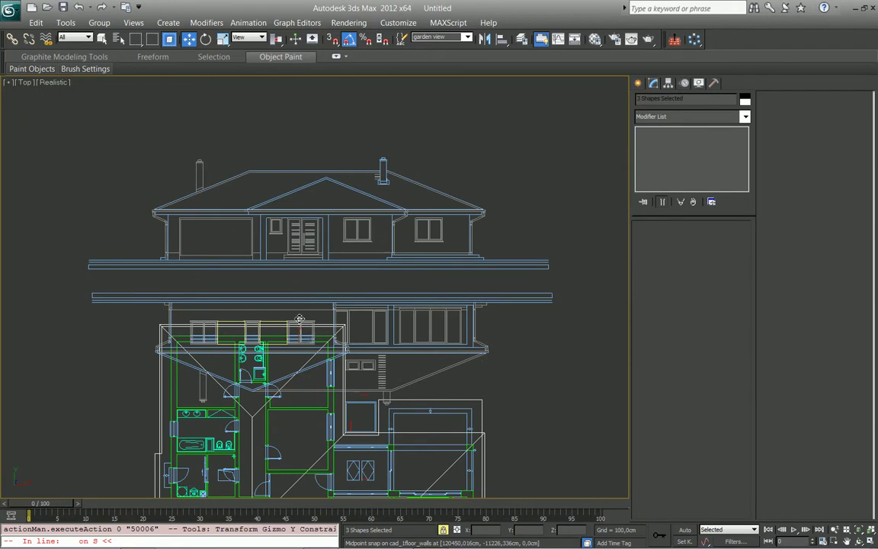
Step: Raise the garden elevation along Y clear of the plan and rotate it −90° about X upright
{"action": "left_click_drag", "start_coordinate": [299, 319], "coordinate": [282, 64]}
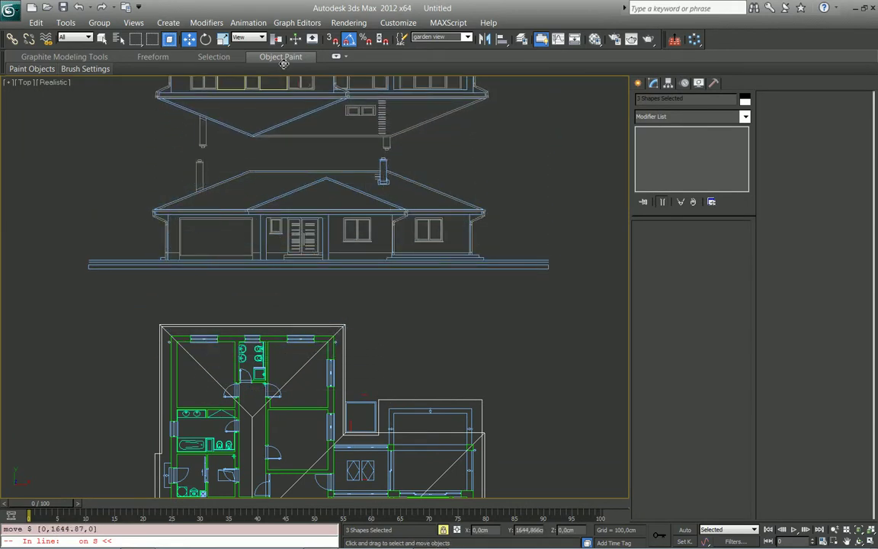
{"action": "right_click", "coordinate": [294, 125]}
{"action": "left_click", "coordinate": [319, 143]}
{"action": "middle_click_drag", "start_coordinate": [321, 134], "coordinate": [322, 217]}
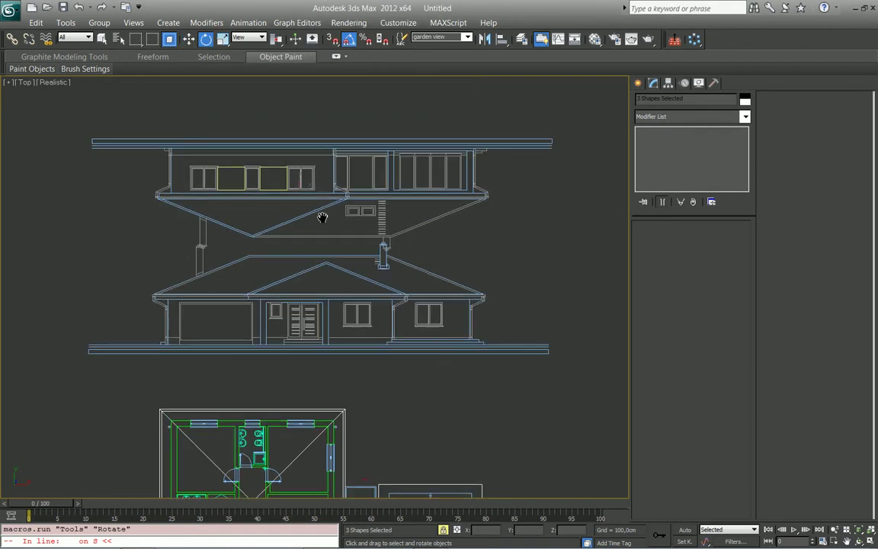
{"action": "left_click_drag", "start_coordinate": [295, 179], "coordinate": [313, 227]}
{"action": "middle_click_drag", "start_coordinate": [313, 227], "coordinate": [396, 155], "text": "alt"}
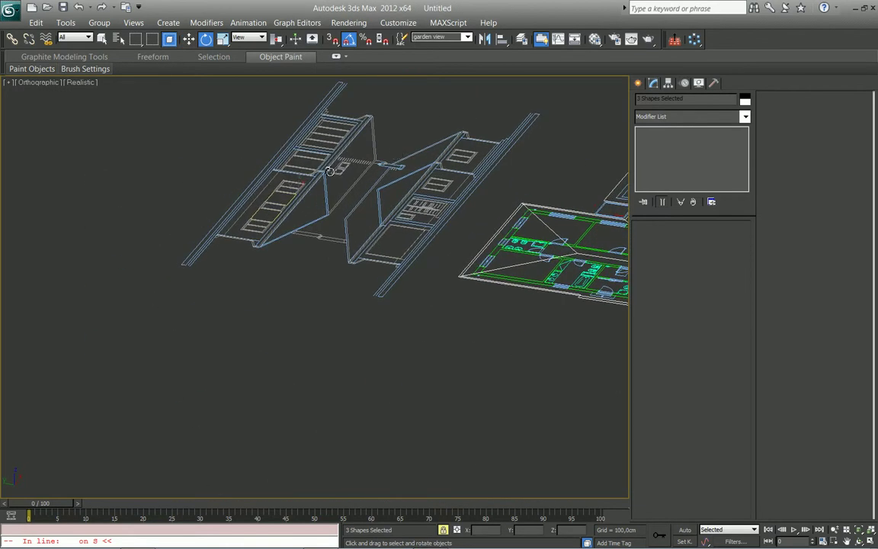
{"action": "left_click_drag", "start_coordinate": [330, 171], "coordinate": [283, 160]}
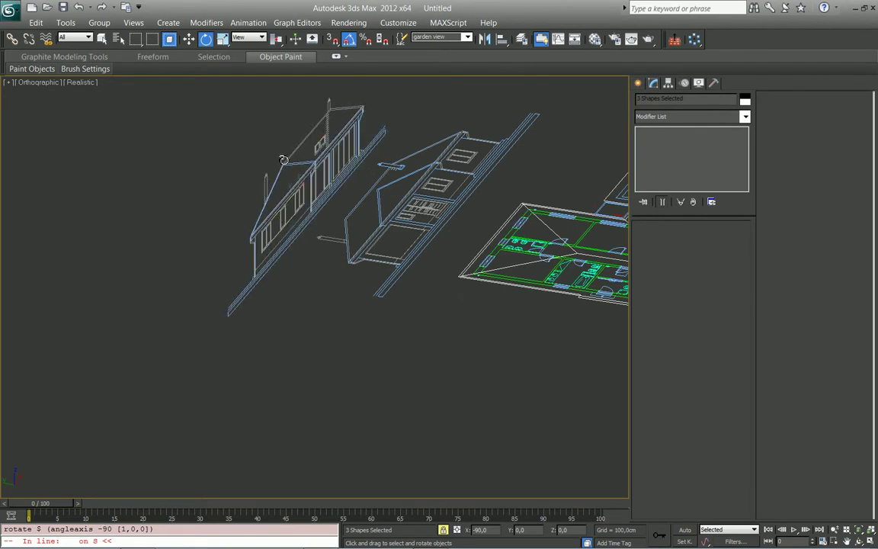
{"action": "middle_click_drag", "start_coordinate": [283, 160], "coordinate": [159, 273]}
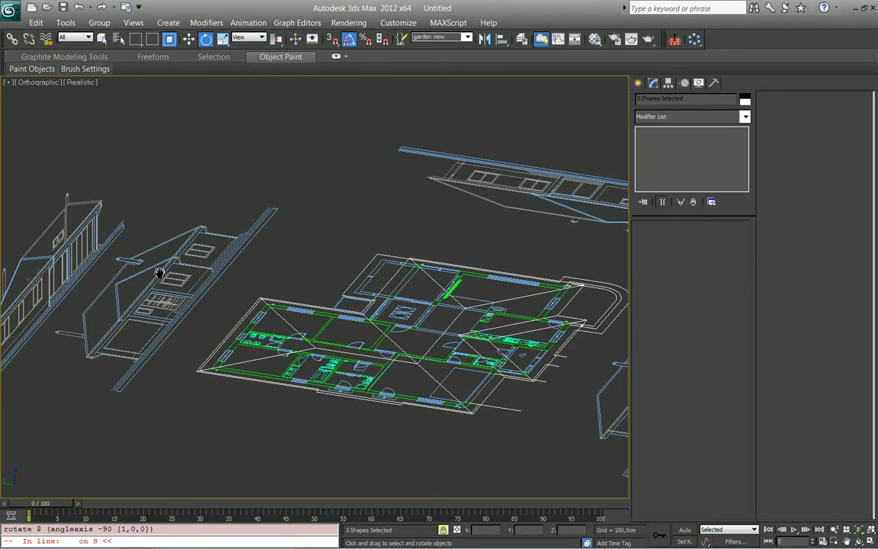
{"action": "mouse_move", "coordinate": [465, 257]}
{"action": "middle_mouse_down"}
{"action": "mouse_move", "coordinate": [344, 225]}
{"action": "mouse_move", "coordinate": [503, 285]}
{"action": "middle_mouse_up"}
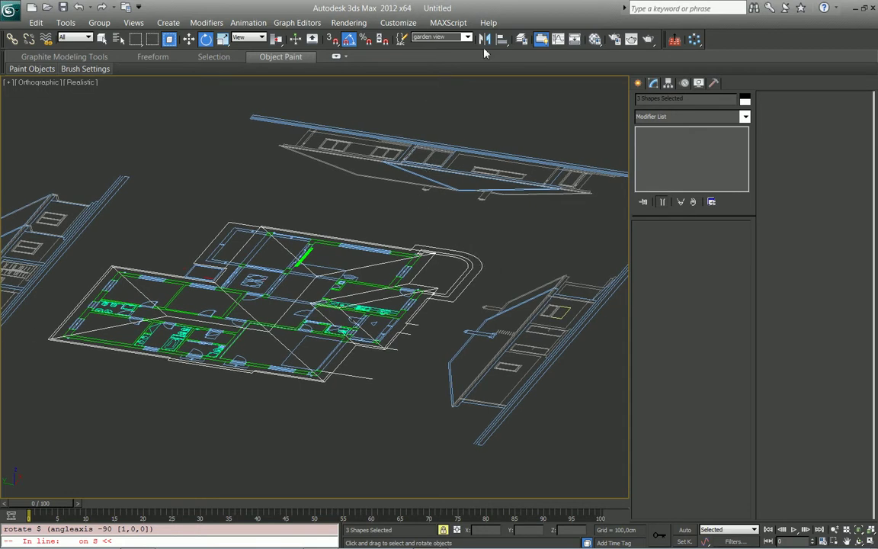
{"action": "left_click", "coordinate": [466, 38]}
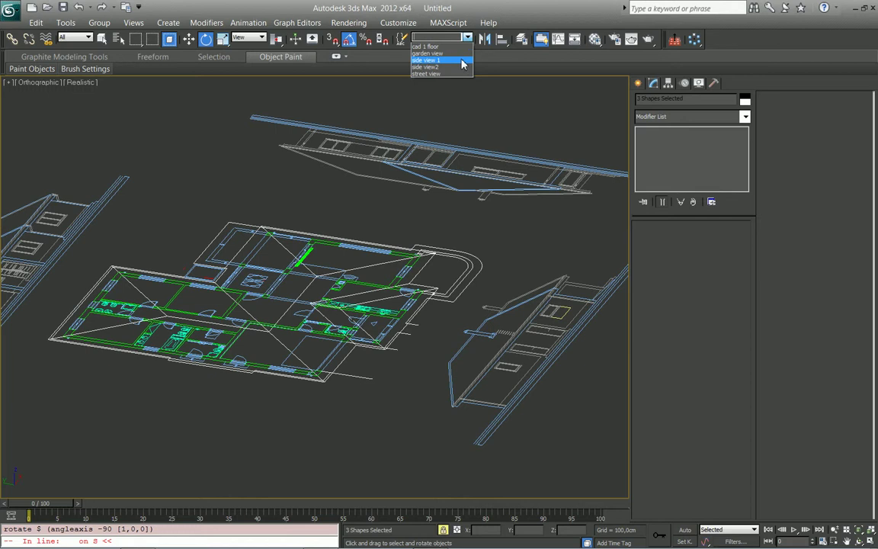
Step: Select 'side view 1', frame it in Top view and move it along X beside the plan
{"action": "left_click", "coordinate": [461, 64]}
{"action": "scroll", "coordinate": [309, 254], "scroll_direction": "up", "scroll_amount": 3}
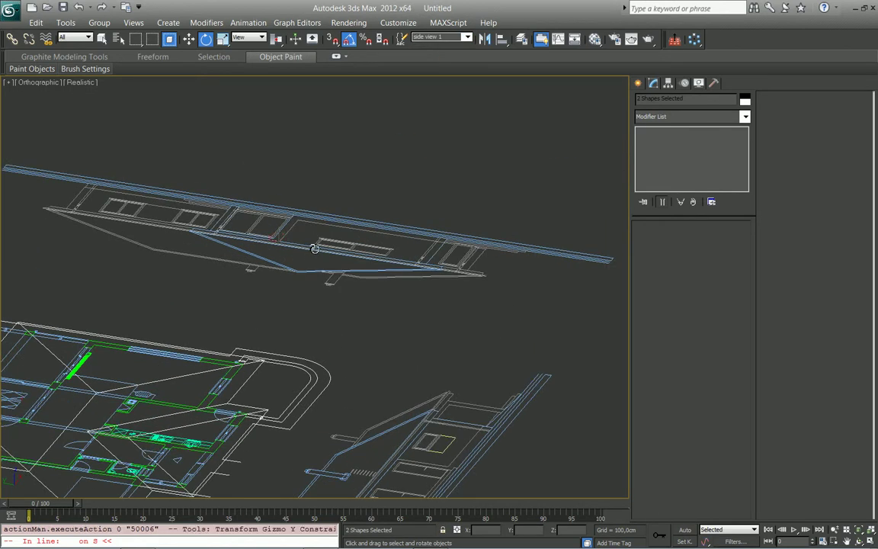
{"action": "key", "text": "w"}
{"action": "middle_click_drag", "start_coordinate": [326, 261], "coordinate": [335, 261], "text": "alt"}
{"action": "key", "text": "t"}
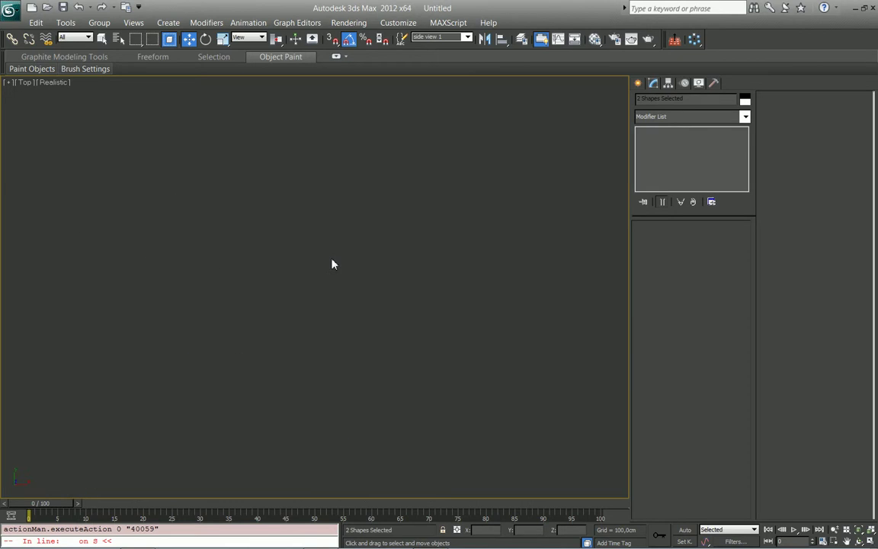
{"action": "key", "text": "z"}
{"action": "scroll", "coordinate": [328, 266], "scroll_direction": "up", "scroll_amount": 2}
{"action": "scroll", "coordinate": [365, 280], "scroll_direction": "up", "scroll_amount": 2}
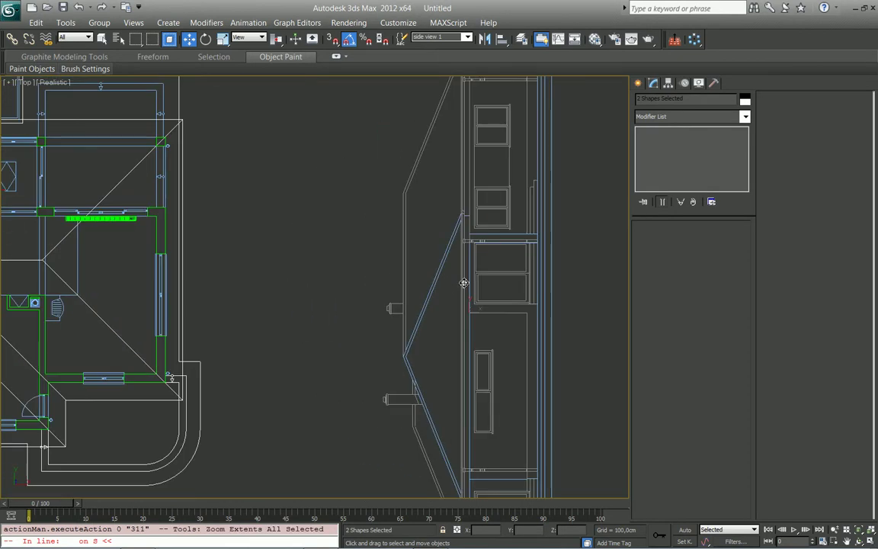
{"action": "key", "text": "F5"}
{"action": "left_click_drag", "start_coordinate": [464, 282], "coordinate": [207, 285]}
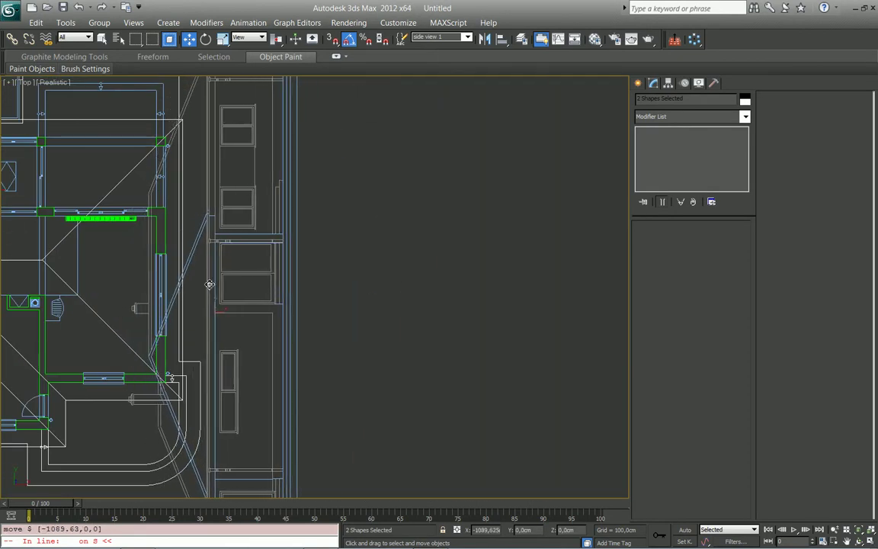
{"action": "scroll", "coordinate": [207, 284], "scroll_direction": "up", "scroll_amount": 3}
{"action": "mouse_move", "coordinate": [207, 284]}
{"action": "middle_mouse_down"}
{"action": "mouse_move", "coordinate": [333, 335]}
{"action": "mouse_move", "coordinate": [368, 212]}
{"action": "middle_mouse_up"}
Step: Move the side elevation along Y and snap its edge to the plan's wall endpoint
{"action": "key", "text": "F6"}
{"action": "left_click_drag", "start_coordinate": [374, 281], "coordinate": [354, 102]}
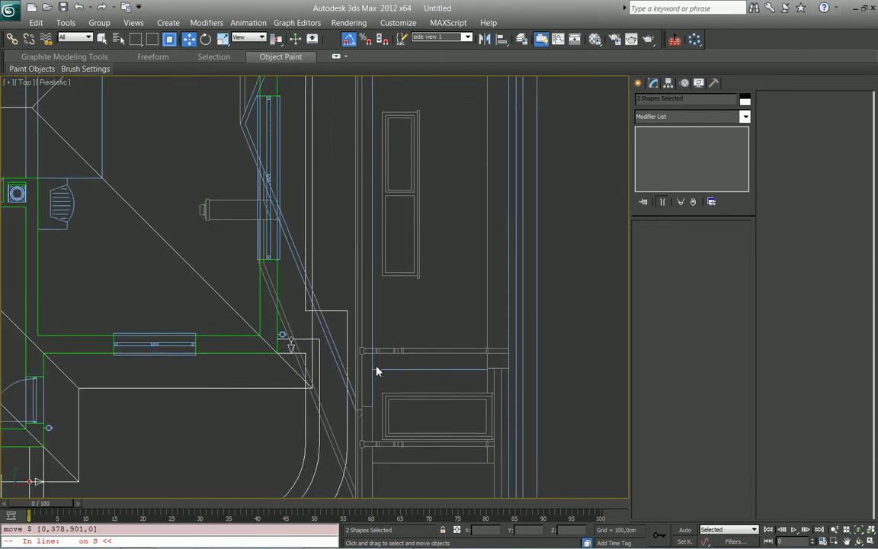
{"action": "key", "text": "s"}
{"action": "left_click_drag", "start_coordinate": [371, 368], "coordinate": [275, 353]}
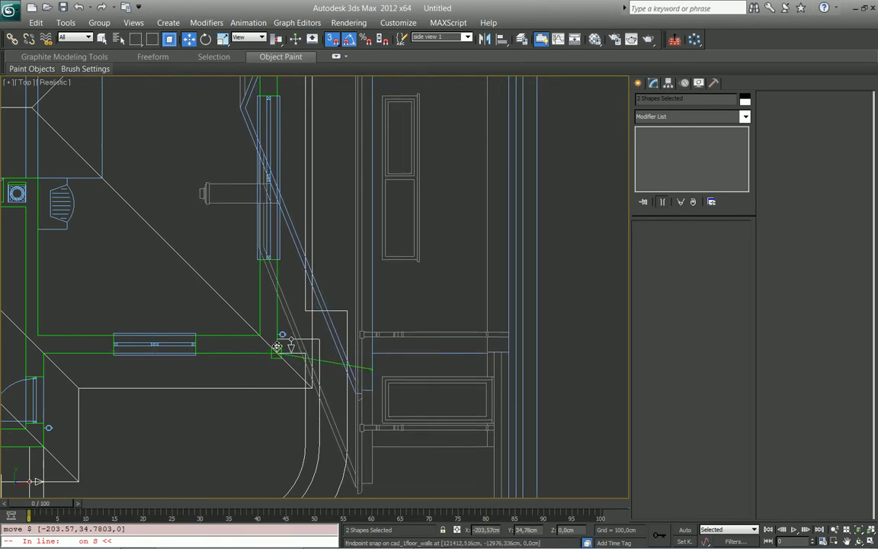
{"action": "key", "text": "s"}
{"action": "scroll", "coordinate": [282, 355], "scroll_direction": "down", "scroll_amount": 5}
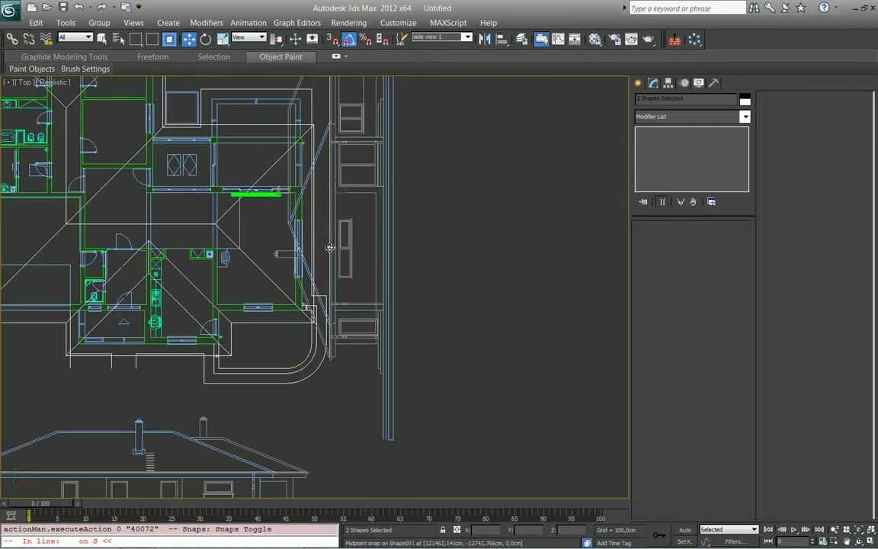
{"action": "key", "text": "s"}
{"action": "left_click_drag", "start_coordinate": [333, 240], "coordinate": [398, 231]}
Step: Rotate the side view 1 elevation 90° about Y to stand it upright
{"action": "right_click", "coordinate": [399, 229]}
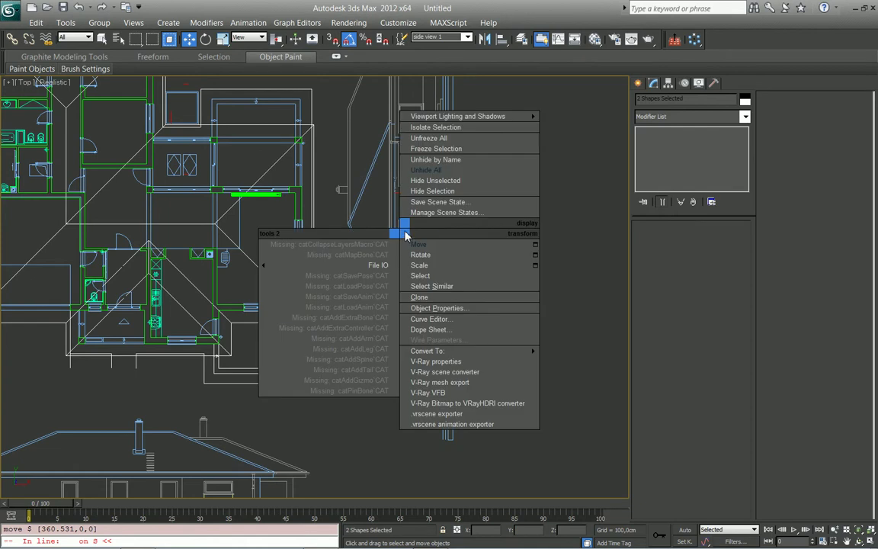
{"action": "left_click", "coordinate": [438, 258]}
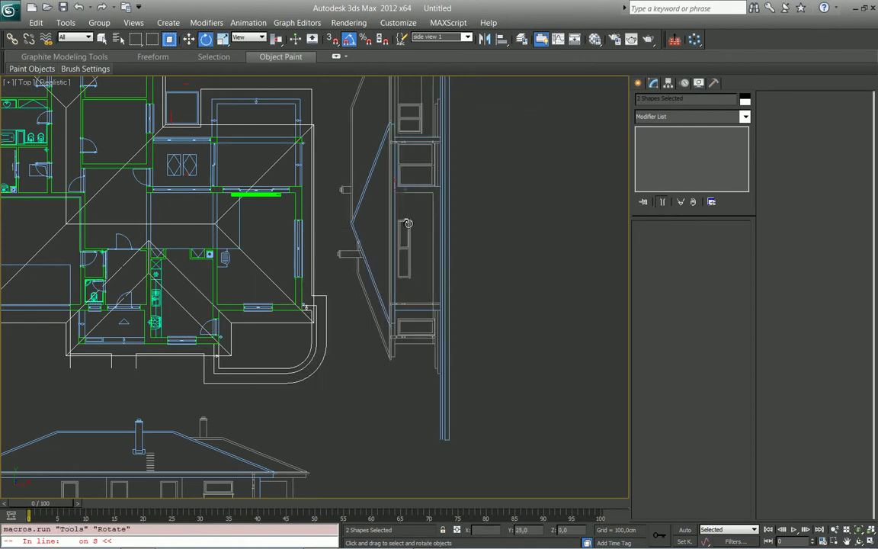
{"action": "left_click_drag", "start_coordinate": [391, 224], "coordinate": [381, 259]}
{"action": "middle_click_drag", "start_coordinate": [411, 298], "coordinate": [453, 245], "text": "alt"}
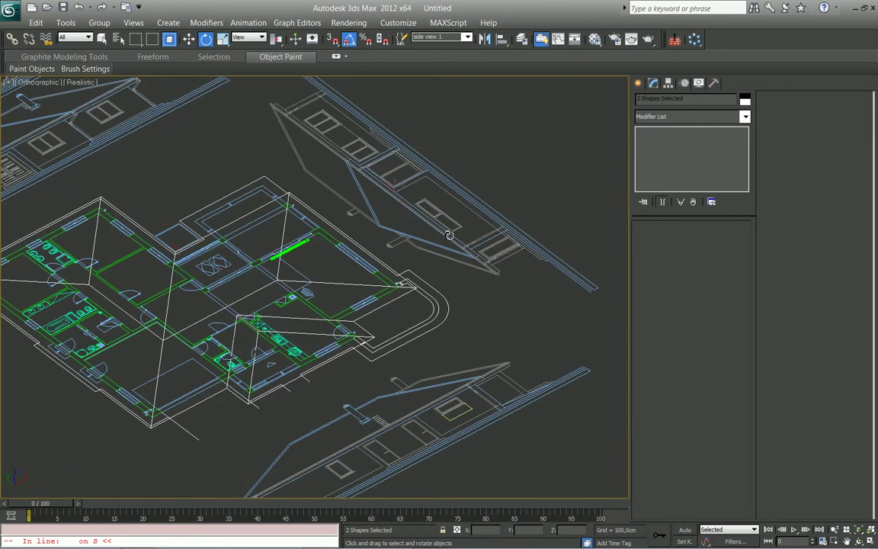
{"action": "left_click_drag", "start_coordinate": [450, 236], "coordinate": [496, 221]}
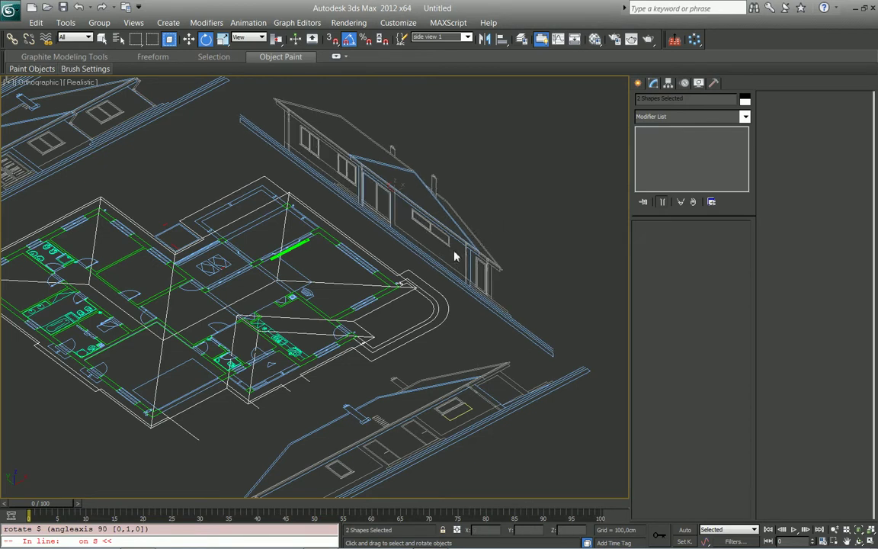
{"action": "mouse_move", "coordinate": [454, 256]}
{"action": "middle_mouse_down", "text": "alt"}
{"action": "mouse_move", "coordinate": [397, 263]}
{"action": "mouse_move", "coordinate": [373, 254]}
{"action": "mouse_move", "coordinate": [339, 190]}
{"action": "middle_mouse_up", "text": "alt"}
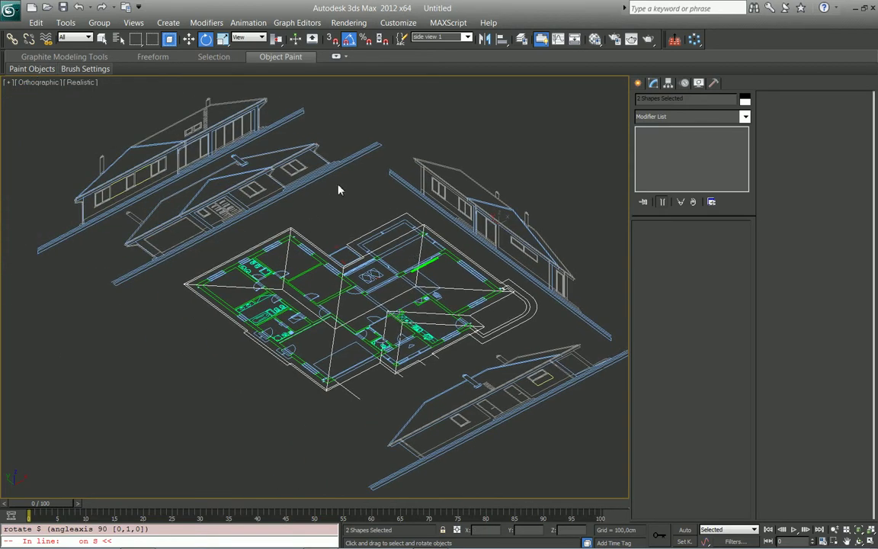
{"action": "left_click", "coordinate": [466, 37]}
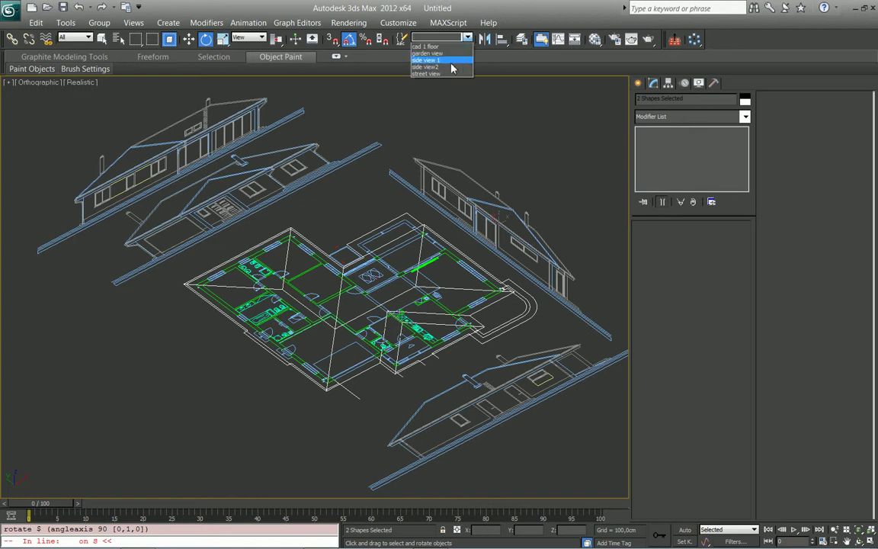
Step: Select 'side view2' and, in Top view, move it along Y clear of the floor plan
{"action": "left_click", "coordinate": [451, 72]}
{"action": "mouse_move", "coordinate": [440, 276]}
{"action": "middle_mouse_down"}
{"action": "mouse_move", "coordinate": [384, 235]}
{"action": "mouse_move", "coordinate": [362, 294]}
{"action": "middle_mouse_up"}
{"action": "right_click", "coordinate": [402, 322]}
{"action": "left_click", "coordinate": [407, 327]}
{"action": "scroll", "coordinate": [407, 326], "scroll_direction": "up", "scroll_amount": 3}
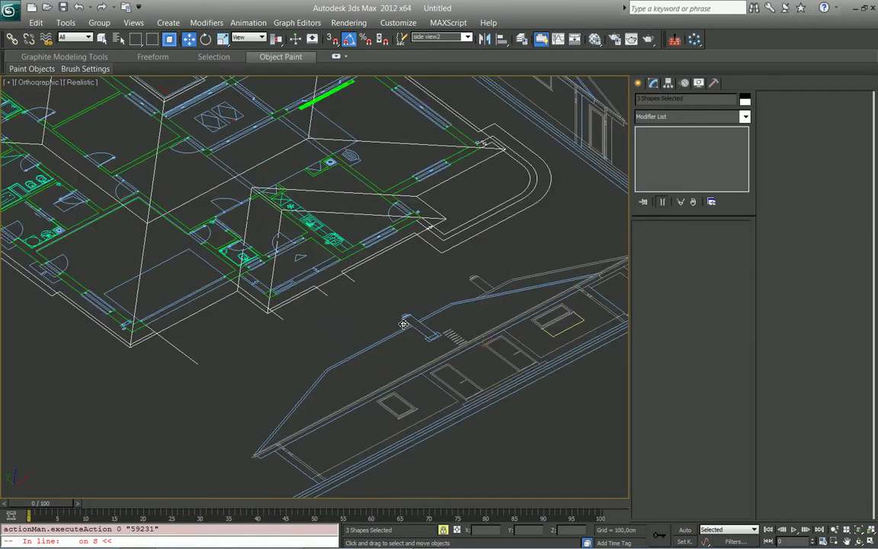
{"action": "key", "text": "F6"}
{"action": "key", "text": "t"}
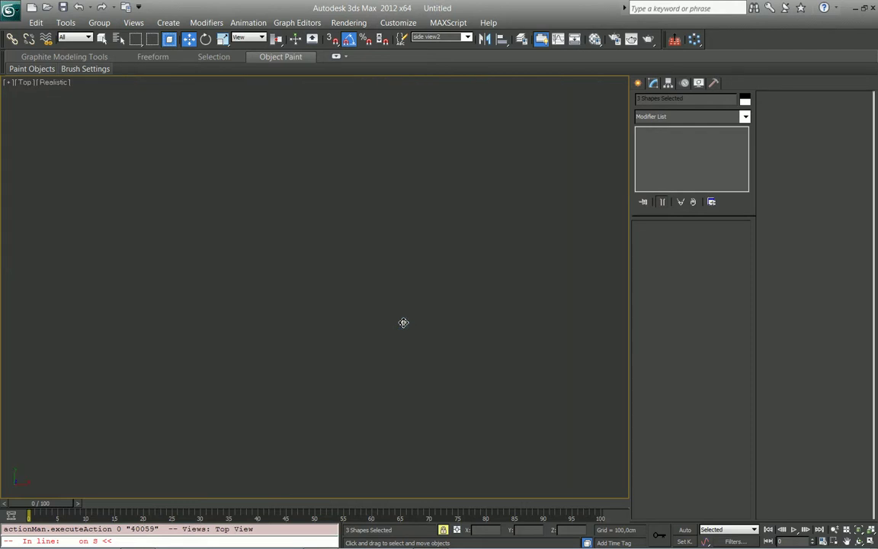
{"action": "key", "text": "z"}
{"action": "mouse_move", "coordinate": [401, 320]}
{"action": "middle_mouse_down"}
{"action": "mouse_move", "coordinate": [362, 354]}
{"action": "mouse_move", "coordinate": [351, 379]}
{"action": "middle_mouse_up"}
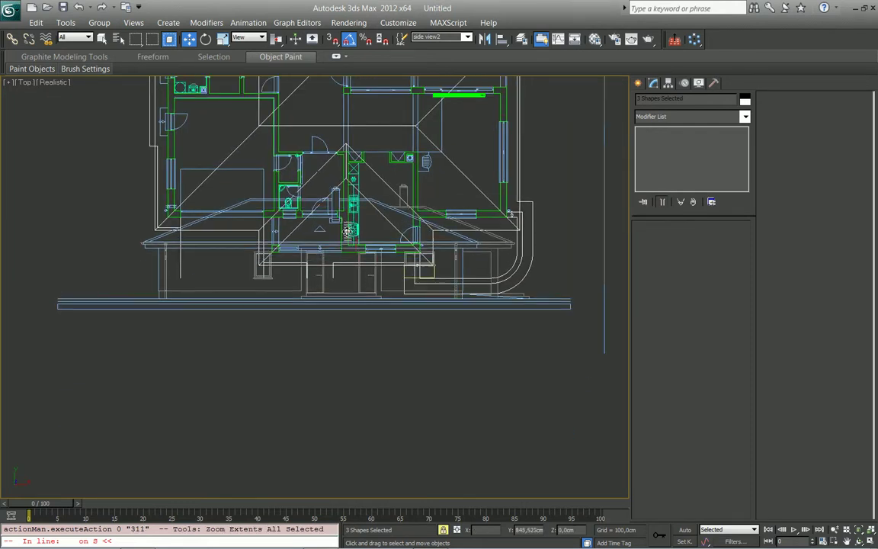
{"action": "mouse_move", "coordinate": [352, 379]}
{"action": "left_mouse_down"}
{"action": "mouse_move", "coordinate": [351, 219]}
{"action": "mouse_move", "coordinate": [349, 353]}
{"action": "left_mouse_up"}
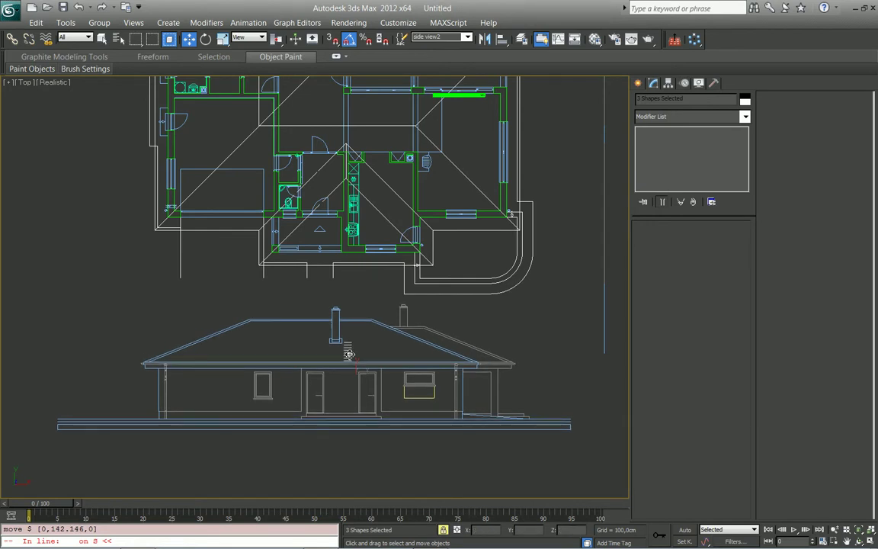
Step: Rotate the side view2 elevation −90° about Z so it runs lengthwise below the plan
{"action": "right_click", "coordinate": [363, 352]}
{"action": "left_click", "coordinate": [411, 370]}
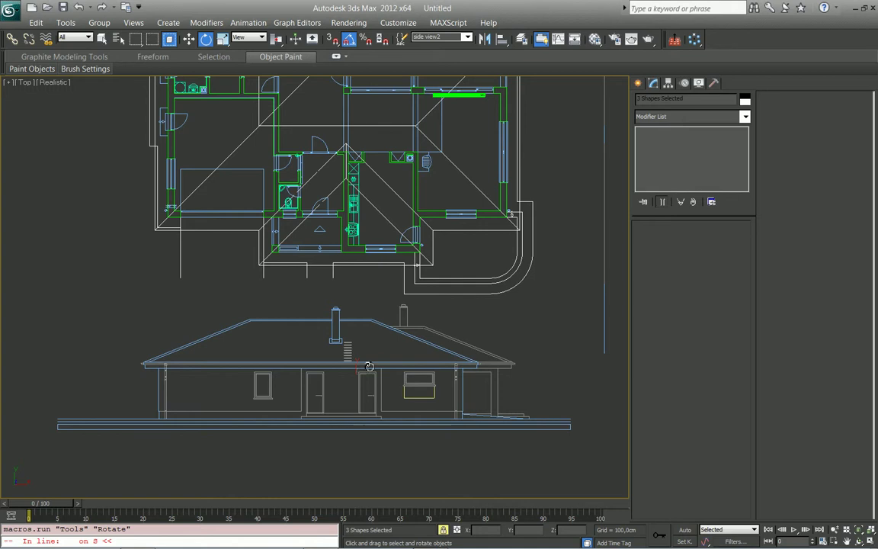
{"action": "left_click_drag", "start_coordinate": [369, 367], "coordinate": [333, 349]}
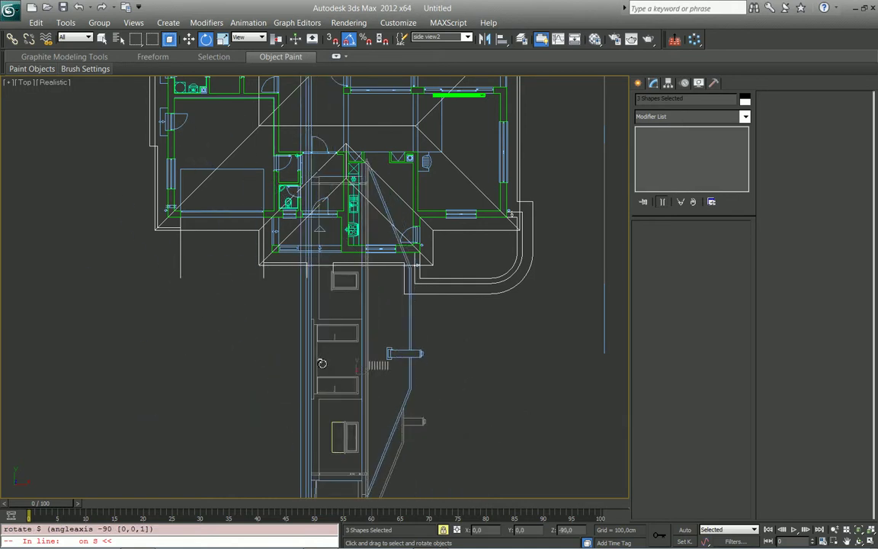
{"action": "right_click", "coordinate": [333, 349]}
{"action": "left_click", "coordinate": [346, 357]}
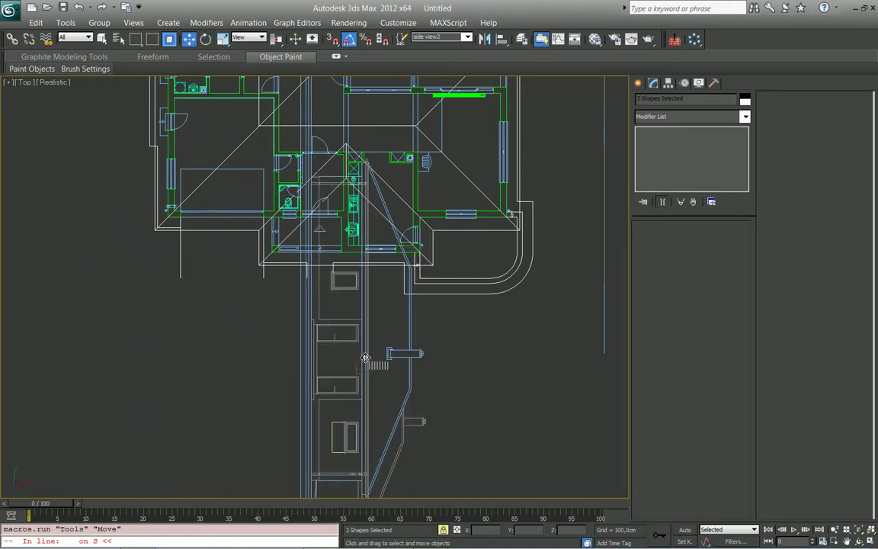
{"action": "left_click_drag", "start_coordinate": [365, 357], "coordinate": [353, 330]}
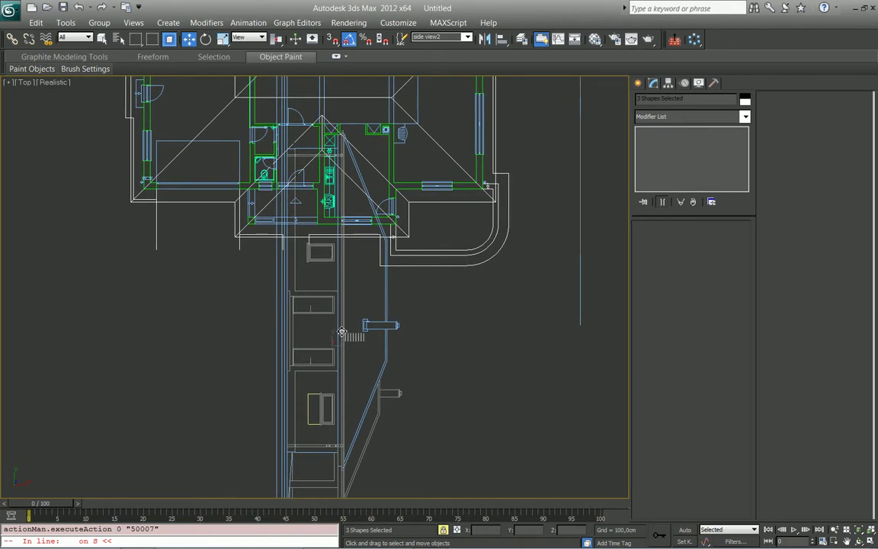
{"action": "scroll", "coordinate": [341, 333], "scroll_direction": "down", "scroll_amount": 1}
{"action": "scroll", "coordinate": [378, 338], "scroll_direction": "down", "scroll_amount": 1}
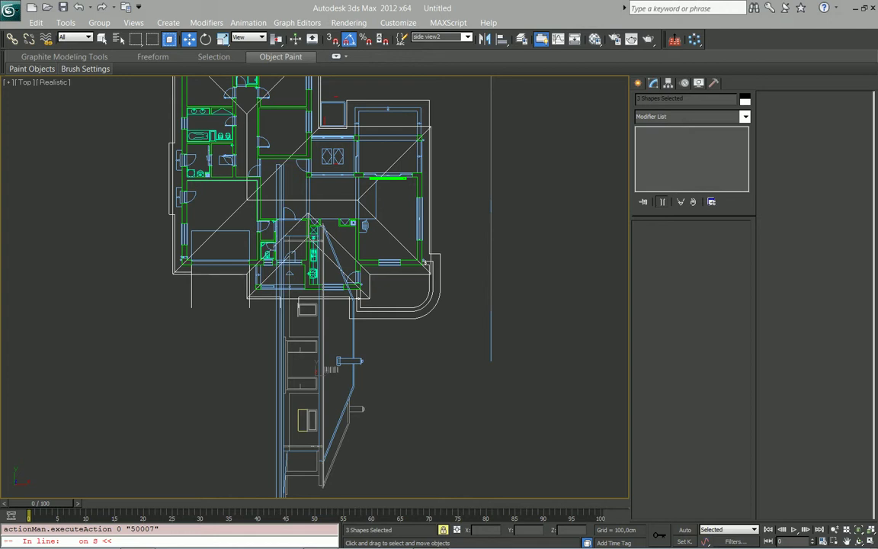
Step: Move the side elevation up beside the left side of the floor plan
{"action": "middle_click_drag", "start_coordinate": [400, 324], "coordinate": [403, 310]}
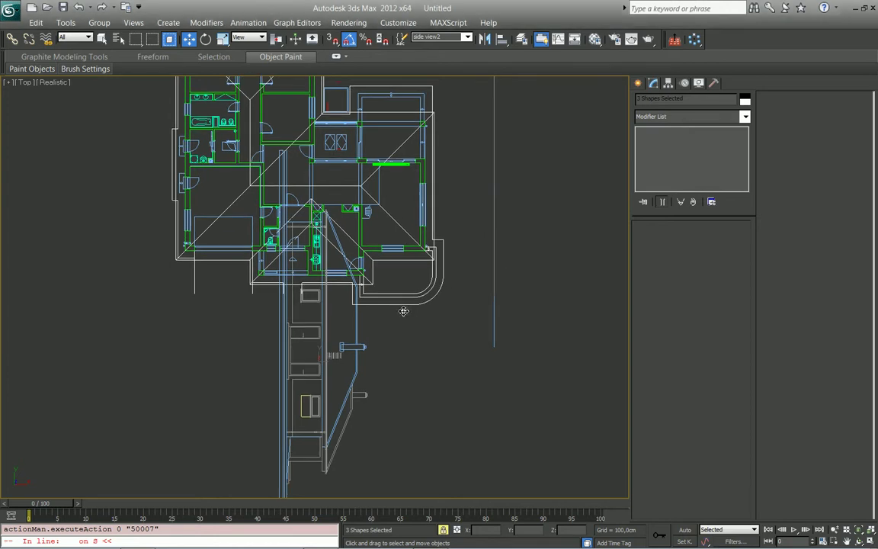
{"action": "key", "text": "F6"}
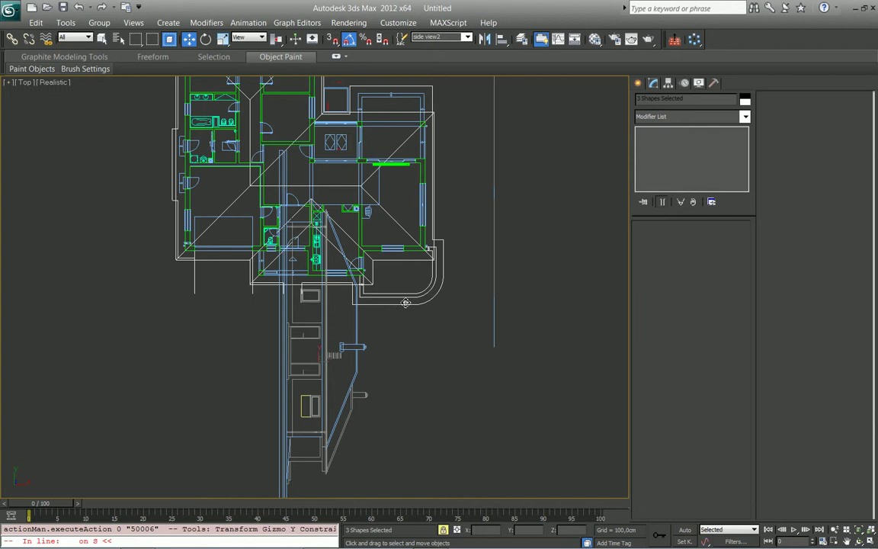
{"action": "middle_click_drag", "start_coordinate": [406, 302], "coordinate": [402, 305]}
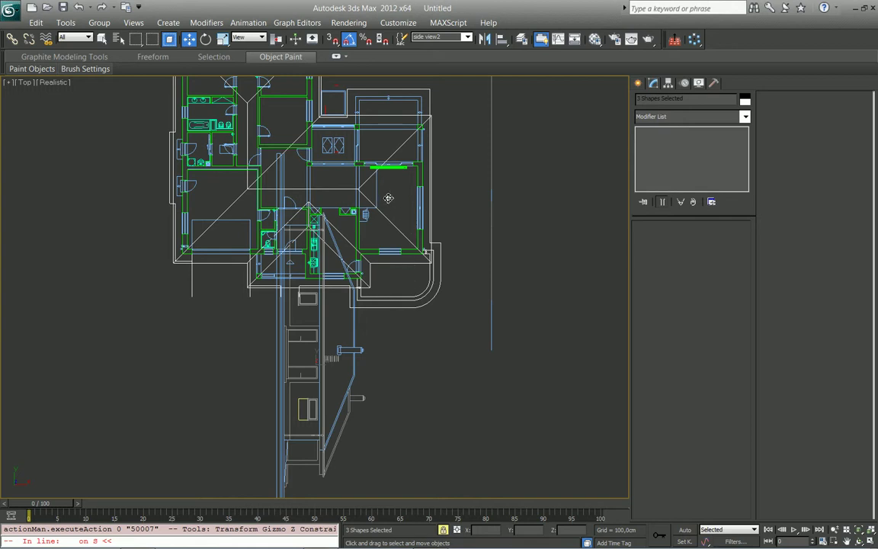
{"action": "key", "text": "x"}
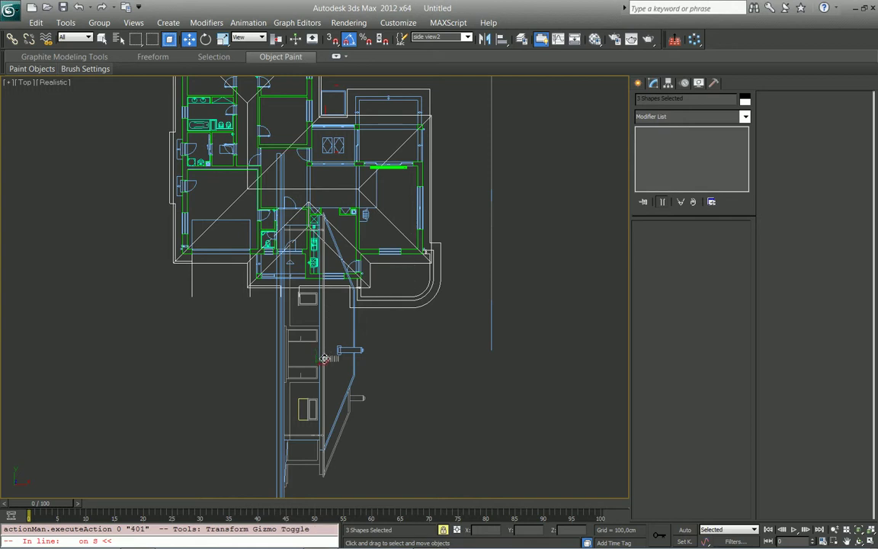
{"action": "left_click_drag", "start_coordinate": [322, 361], "coordinate": [135, 175]}
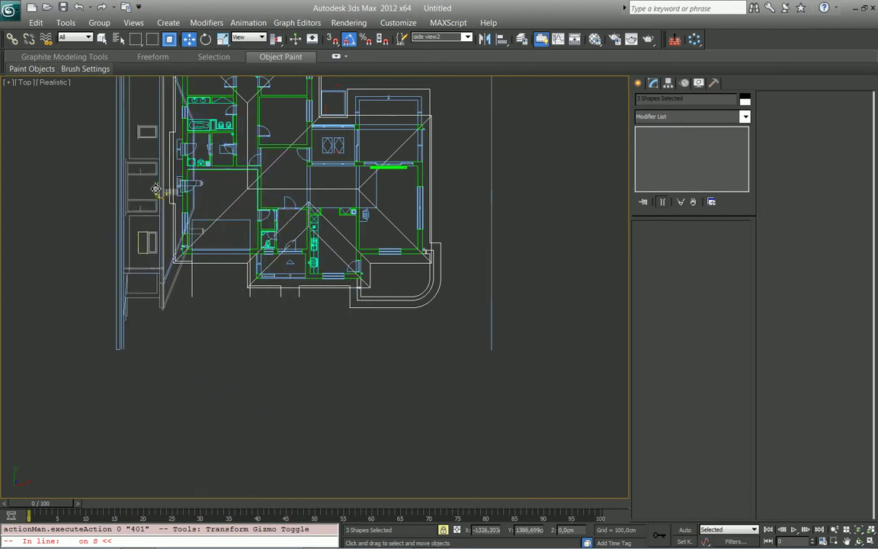
{"action": "scroll", "coordinate": [190, 221], "scroll_direction": "up", "scroll_amount": 3}
{"action": "scroll", "coordinate": [172, 313], "scroll_direction": "up", "scroll_amount": 3}
{"action": "scroll", "coordinate": [305, 259], "scroll_direction": "up", "scroll_amount": 3}
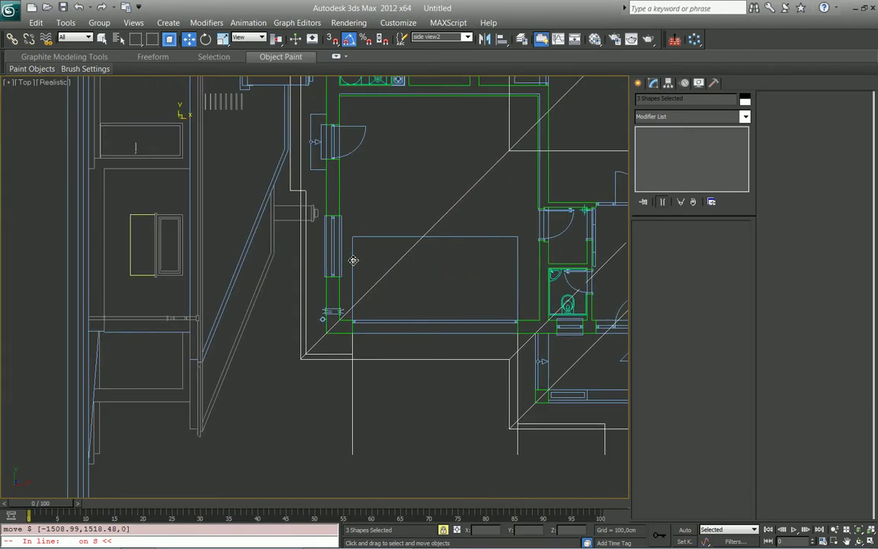
{"action": "middle_click_drag", "start_coordinate": [338, 258], "coordinate": [326, 261]}
Step: Snap the side elevation along X to a plan wall endpoint, then slide it right with snaps off
{"action": "key", "text": "F5"}
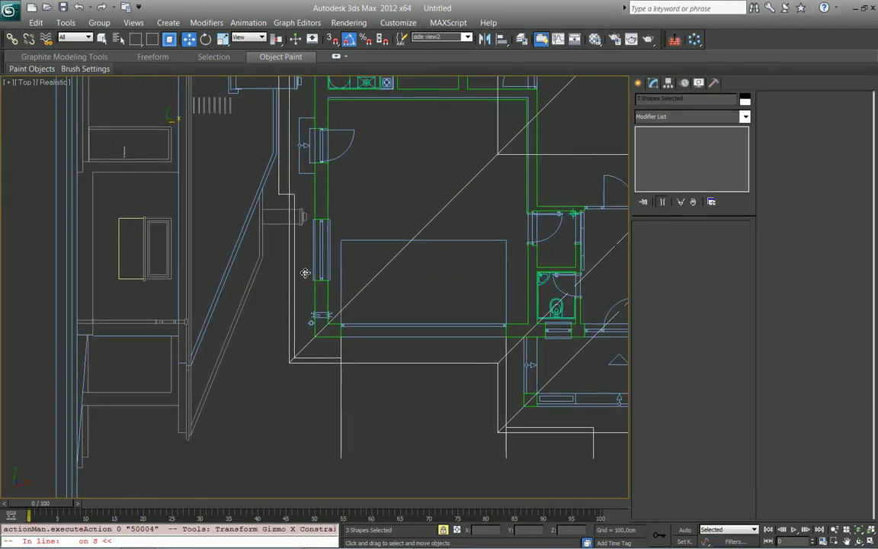
{"action": "key", "text": "s"}
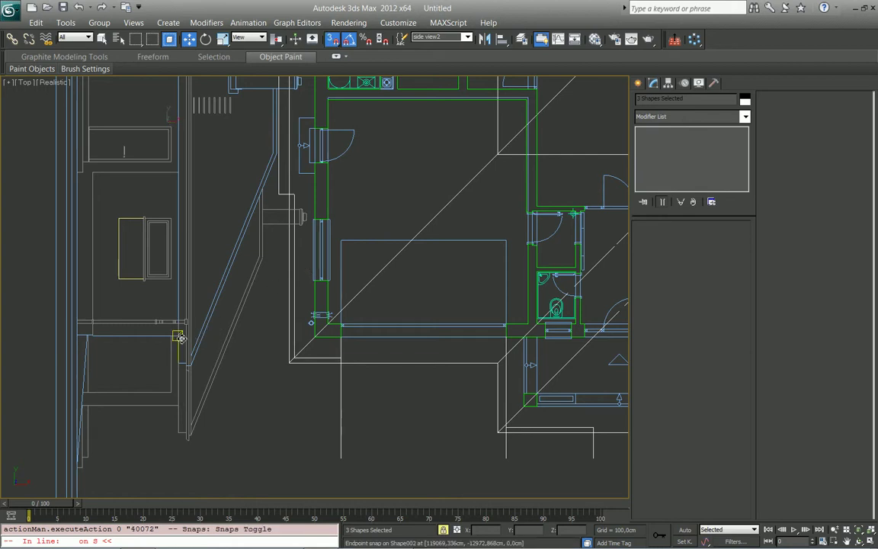
{"action": "left_click_drag", "start_coordinate": [180, 337], "coordinate": [318, 338]}
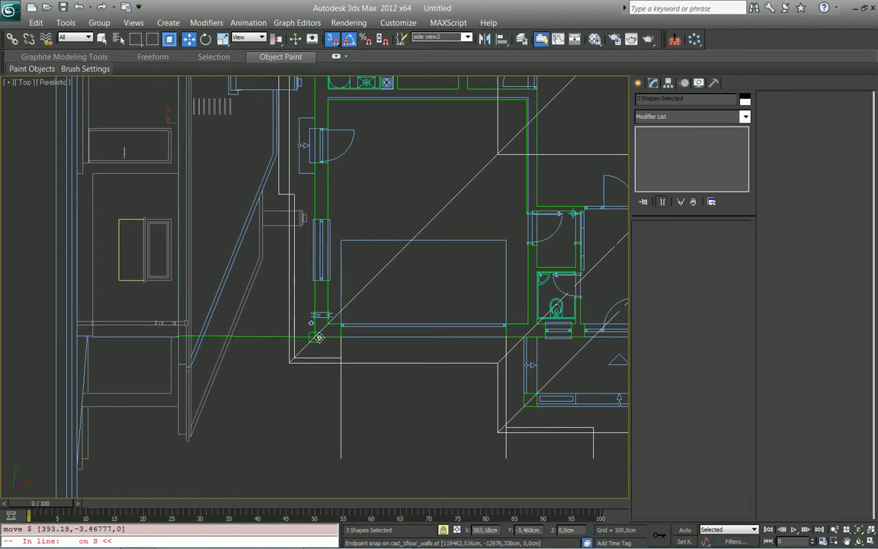
{"action": "left_click_drag", "start_coordinate": [177, 336], "coordinate": [322, 336]}
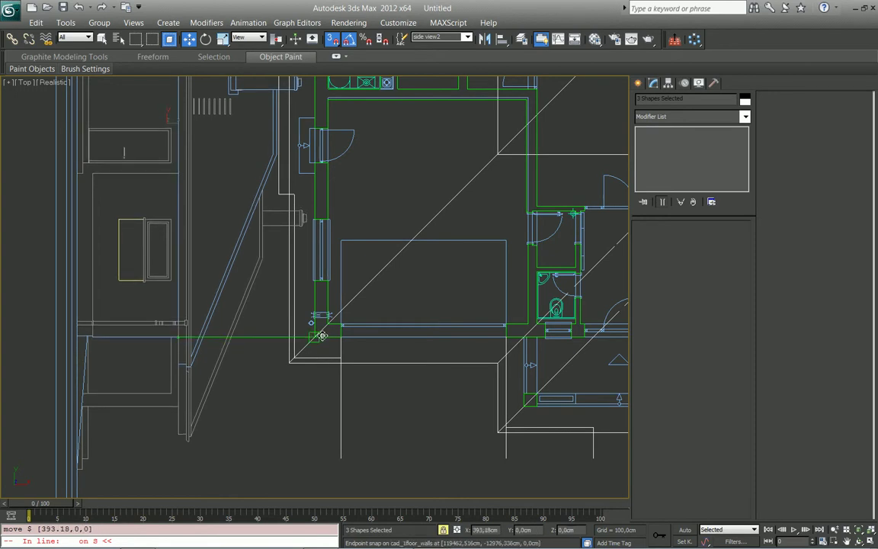
{"action": "middle_click_drag", "start_coordinate": [288, 265], "coordinate": [276, 333]}
{"action": "key", "text": "F5"}
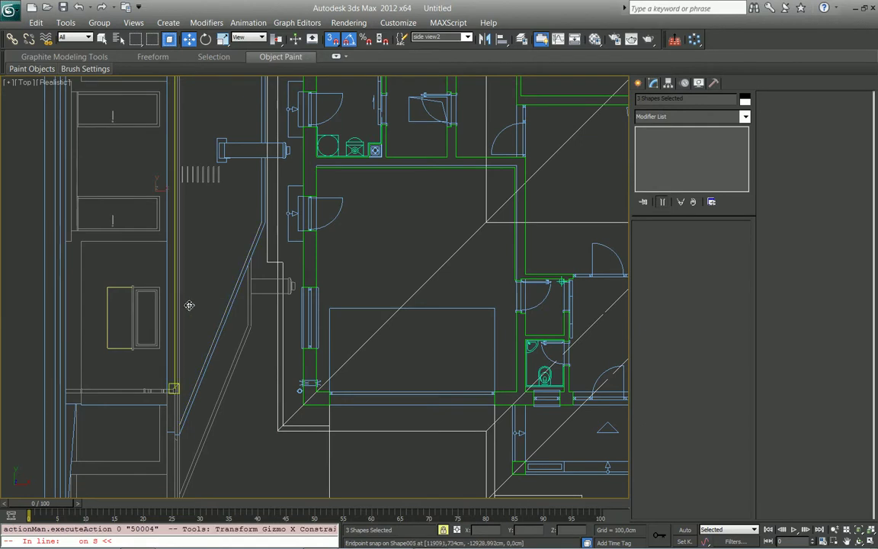
{"action": "key", "text": "s"}
{"action": "left_click_drag", "start_coordinate": [189, 304], "coordinate": [347, 307]}
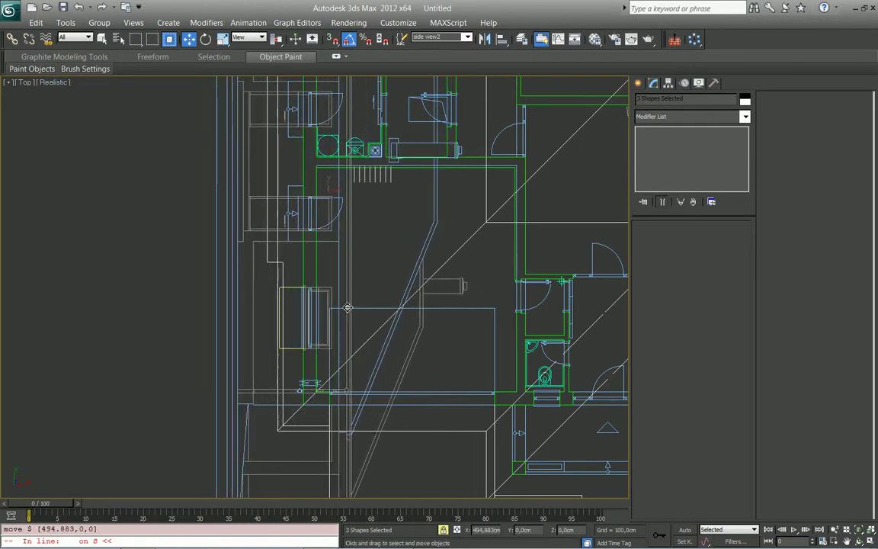
Step: Rotate the side elevation -90° about Y so it stands upright beside the plan
{"action": "scroll", "coordinate": [348, 307], "scroll_direction": "down", "scroll_amount": 2}
{"action": "scroll", "coordinate": [305, 305], "scroll_direction": "down", "scroll_amount": 5}
{"action": "mouse_move", "coordinate": [267, 274]}
{"action": "middle_mouse_down"}
{"action": "mouse_move", "coordinate": [263, 297]}
{"action": "mouse_move", "coordinate": [274, 295]}
{"action": "middle_mouse_up"}
{"action": "right_click", "coordinate": [259, 299]}
{"action": "left_click", "coordinate": [279, 326]}
{"action": "scroll", "coordinate": [259, 316], "scroll_direction": "up", "scroll_amount": 4}
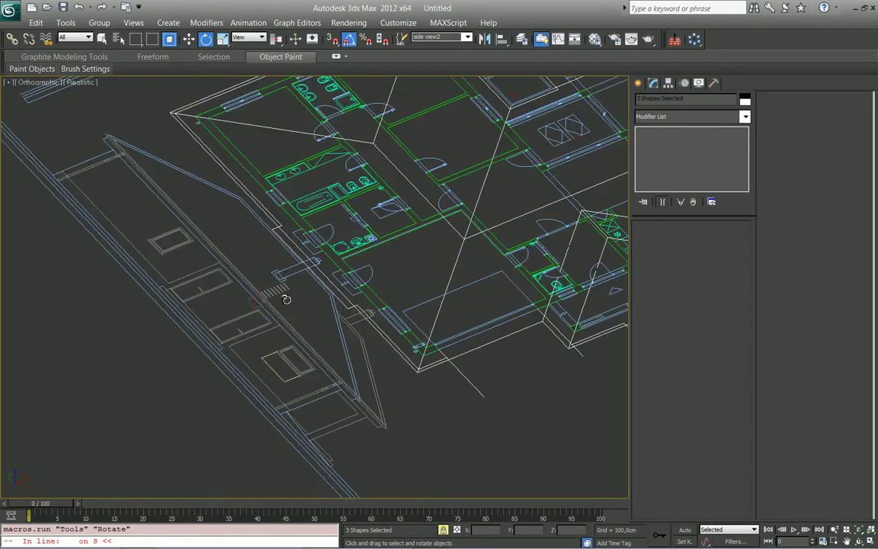
{"action": "left_click_drag", "start_coordinate": [270, 311], "coordinate": [229, 322]}
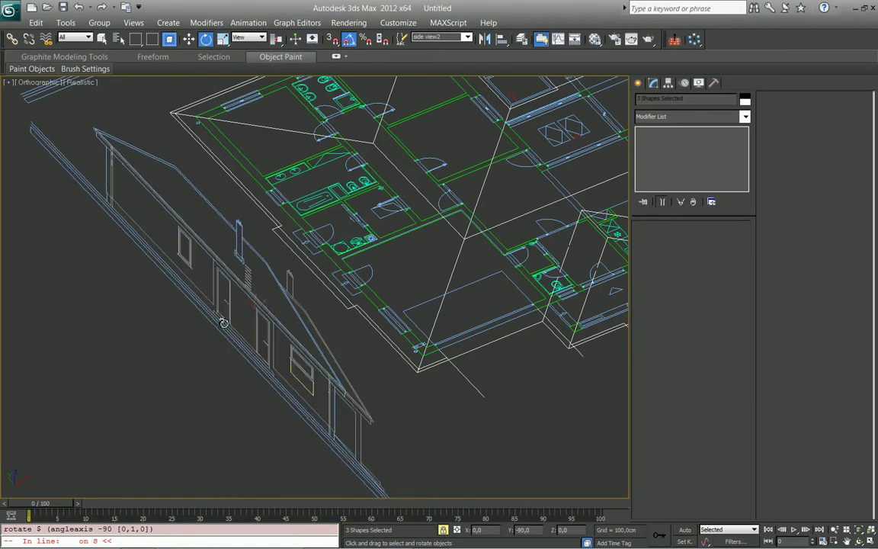
{"action": "left_click_drag", "start_coordinate": [227, 321], "coordinate": [226, 319]}
{"action": "scroll", "coordinate": [225, 320], "scroll_direction": "down", "scroll_amount": 5}
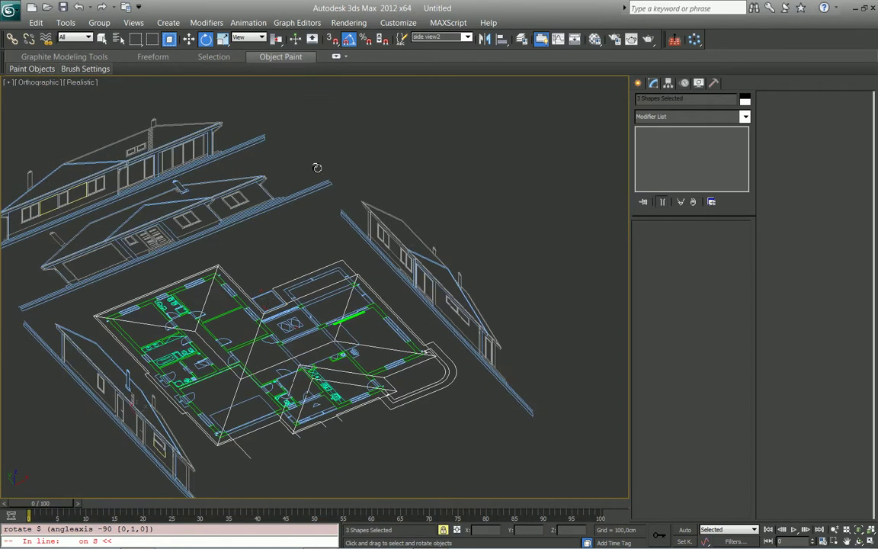
{"action": "left_click", "coordinate": [467, 38]}
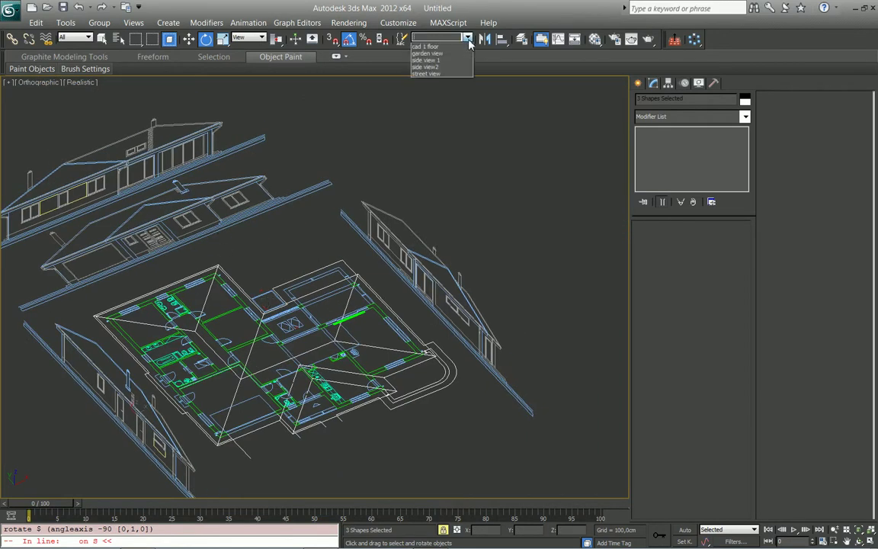
Step: Select the street view elevation set and move it down beneath the floor plan in top view
{"action": "left_click", "coordinate": [444, 74]}
{"action": "right_click", "coordinate": [152, 221]}
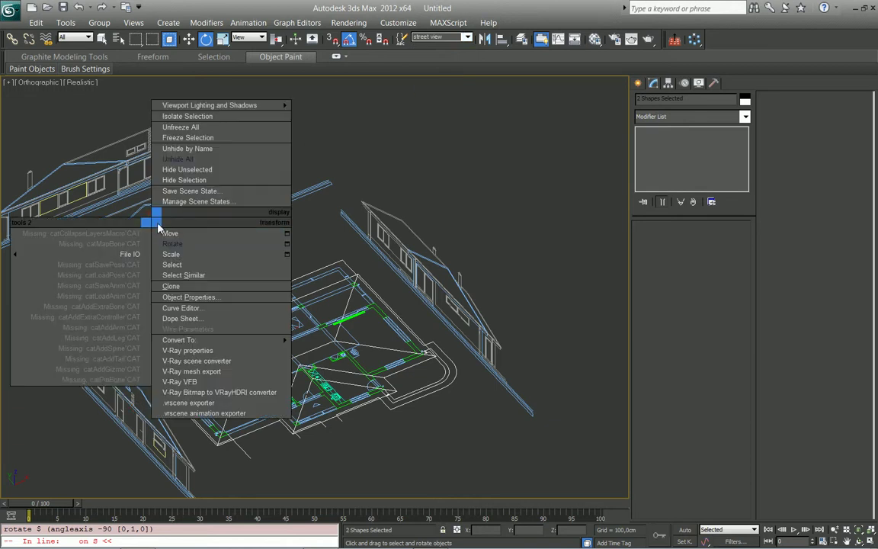
{"action": "left_click", "coordinate": [155, 227]}
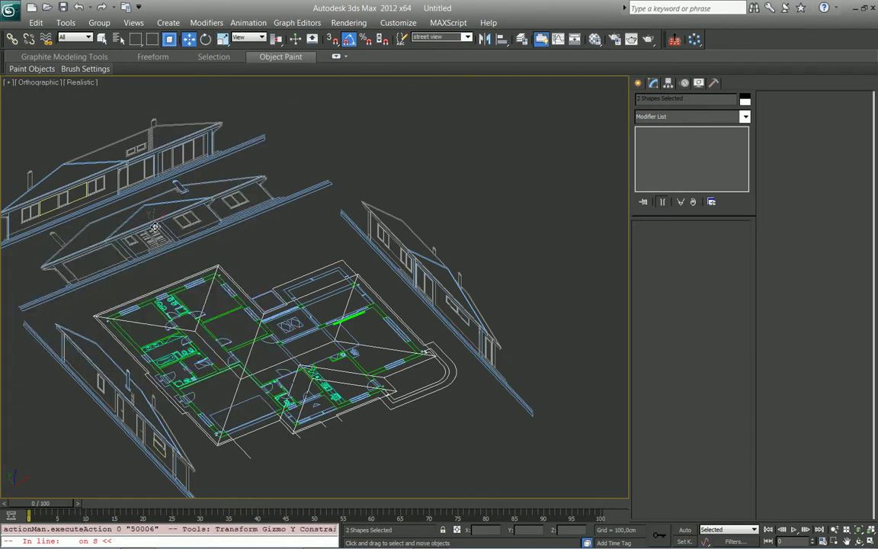
{"action": "left_click_drag", "start_coordinate": [155, 227], "coordinate": [305, 370]}
{"action": "key", "text": "t"}
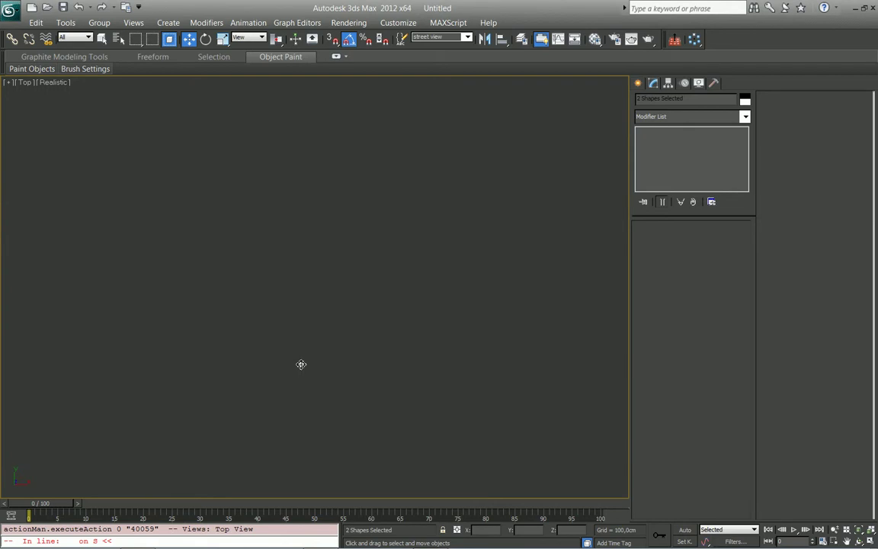
{"action": "key", "text": "z"}
{"action": "scroll", "coordinate": [299, 365], "scroll_direction": "up", "scroll_amount": 1}
{"action": "scroll", "coordinate": [299, 351], "scroll_direction": "up", "scroll_amount": 1}
{"action": "scroll", "coordinate": [305, 309], "scroll_direction": "up", "scroll_amount": 1}
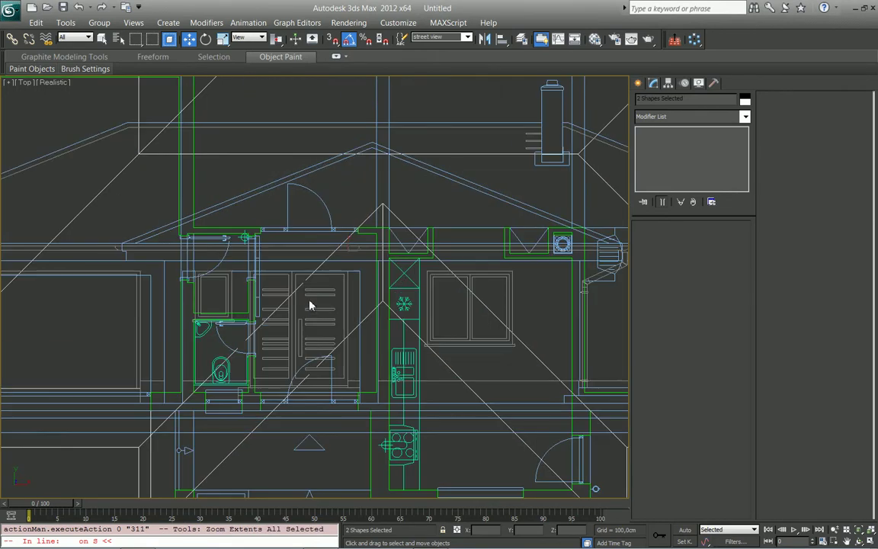
{"action": "scroll", "coordinate": [309, 306], "scroll_direction": "up", "scroll_amount": 1}
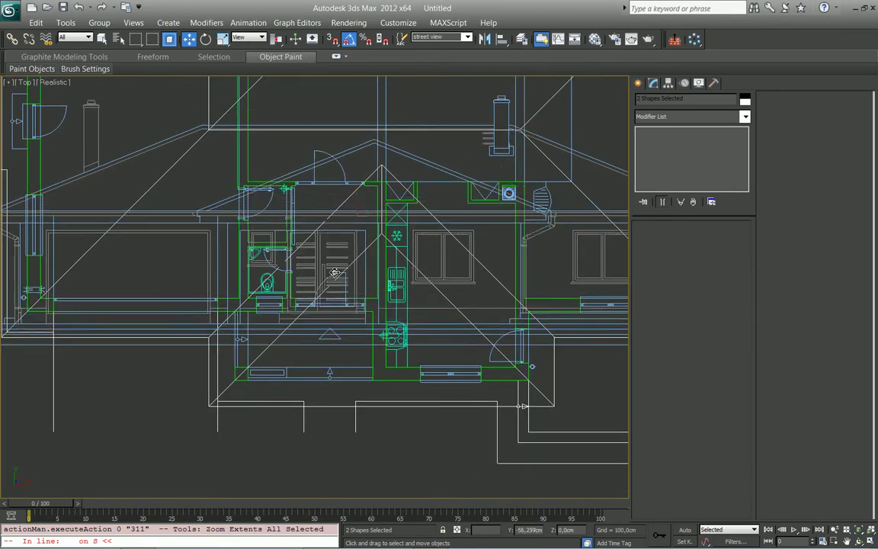
{"action": "mouse_move", "coordinate": [322, 327]}
{"action": "left_mouse_down"}
{"action": "mouse_move", "coordinate": [332, 462]}
{"action": "mouse_move", "coordinate": [332, 398]}
{"action": "left_mouse_up"}
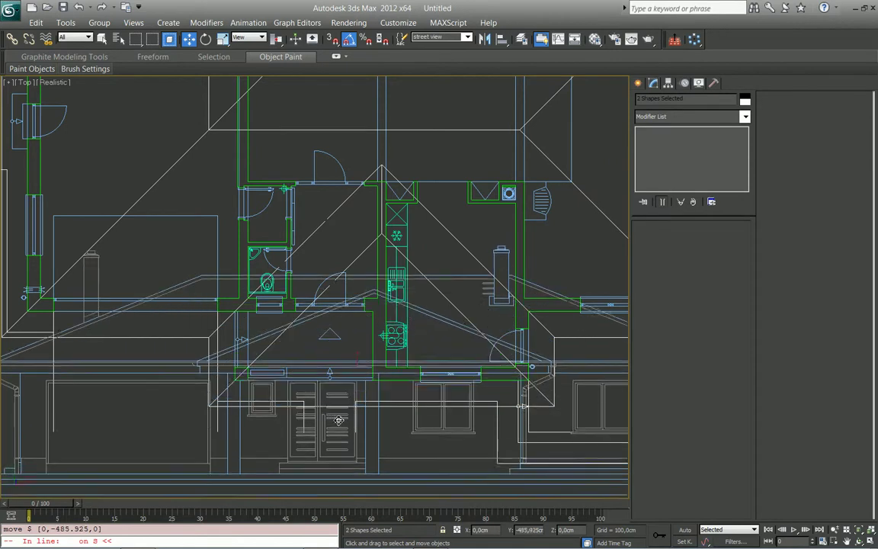
{"action": "mouse_move", "coordinate": [224, 398]}
{"action": "middle_mouse_down"}
{"action": "mouse_move", "coordinate": [332, 391]}
{"action": "mouse_move", "coordinate": [446, 367]}
{"action": "middle_mouse_up"}
Step: Undo a trial snapped move, then drag the elevation along Y to sit just below the front wall, and lock the selection
{"action": "key", "text": "F5"}
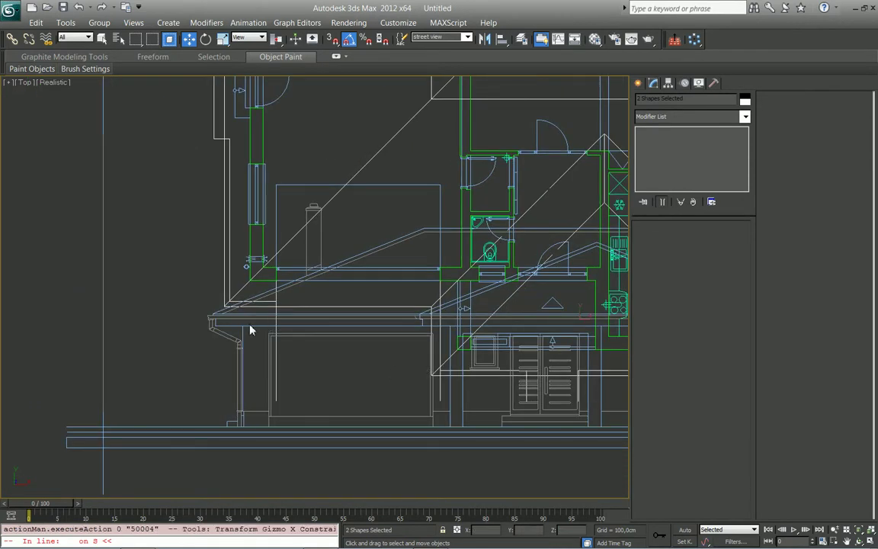
{"action": "key", "text": "s"}
{"action": "left_click_drag", "start_coordinate": [246, 334], "coordinate": [252, 233]}
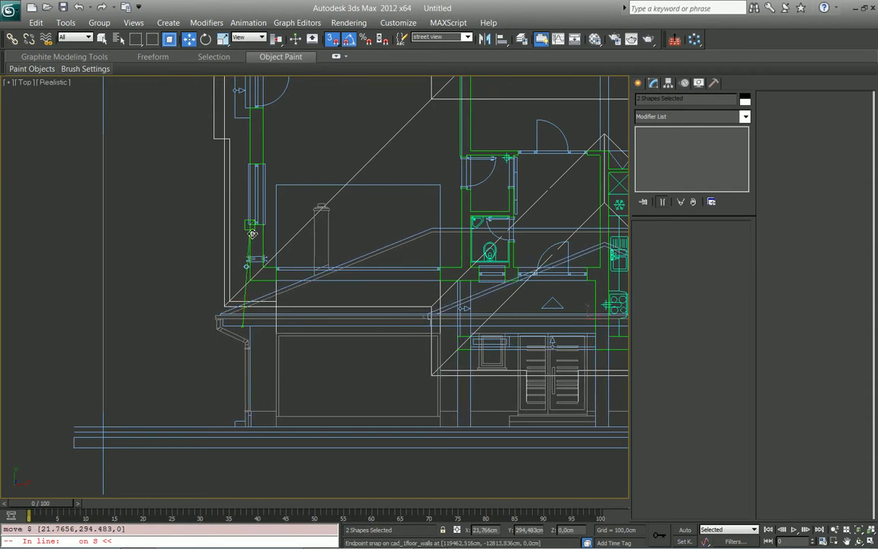
{"action": "key", "text": "ctrl+z"}
{"action": "key", "text": "s"}
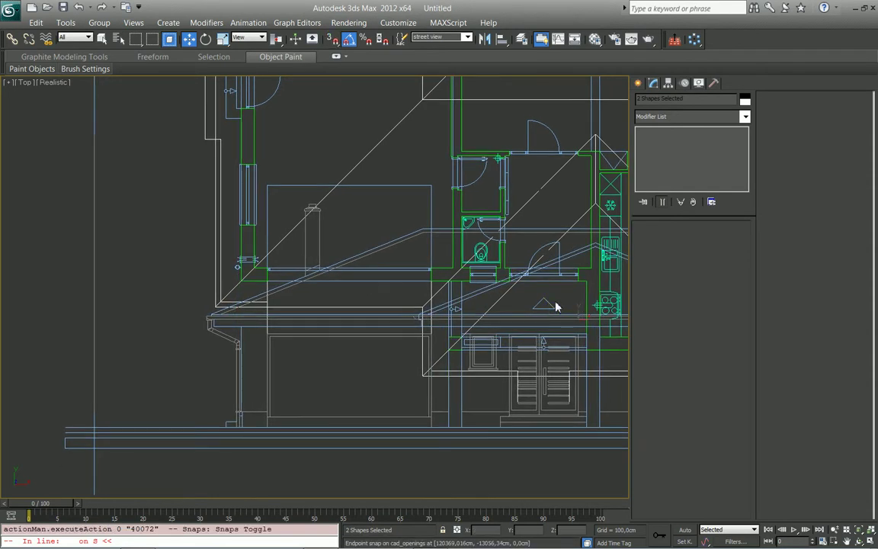
{"action": "mouse_move", "coordinate": [429, 312]}
{"action": "left_mouse_down"}
{"action": "mouse_move", "coordinate": [432, 246]}
{"action": "mouse_move", "coordinate": [439, 304]}
{"action": "mouse_move", "coordinate": [441, 242]}
{"action": "left_mouse_up"}
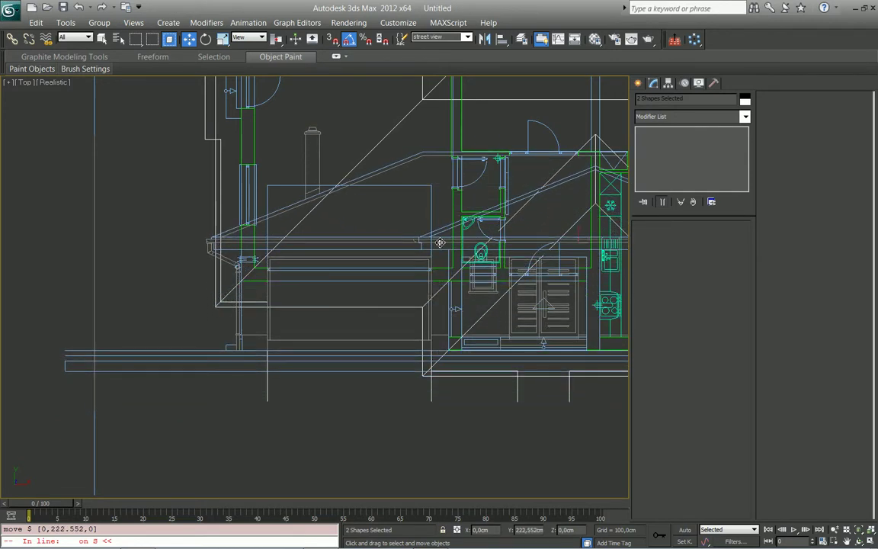
{"action": "scroll", "coordinate": [525, 270], "scroll_direction": "up", "scroll_amount": 3}
{"action": "scroll", "coordinate": [304, 309], "scroll_direction": "up", "scroll_amount": 2}
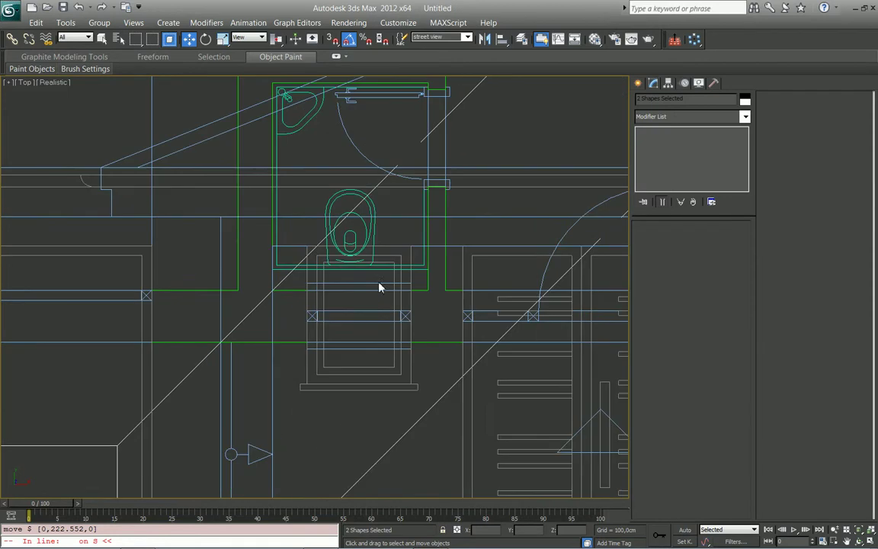
{"action": "scroll", "coordinate": [358, 290], "scroll_direction": "down", "scroll_amount": 2}
{"action": "scroll", "coordinate": [358, 289], "scroll_direction": "down", "scroll_amount": 2}
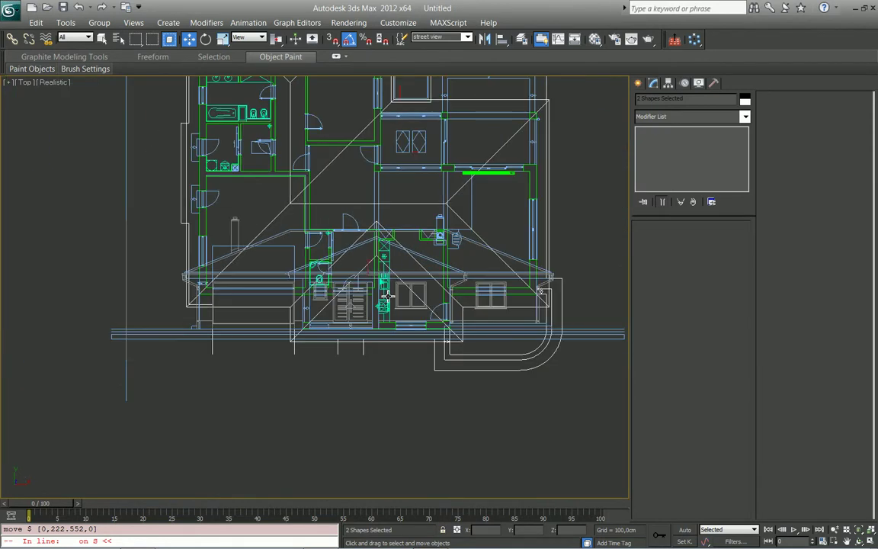
{"action": "key", "text": "space"}
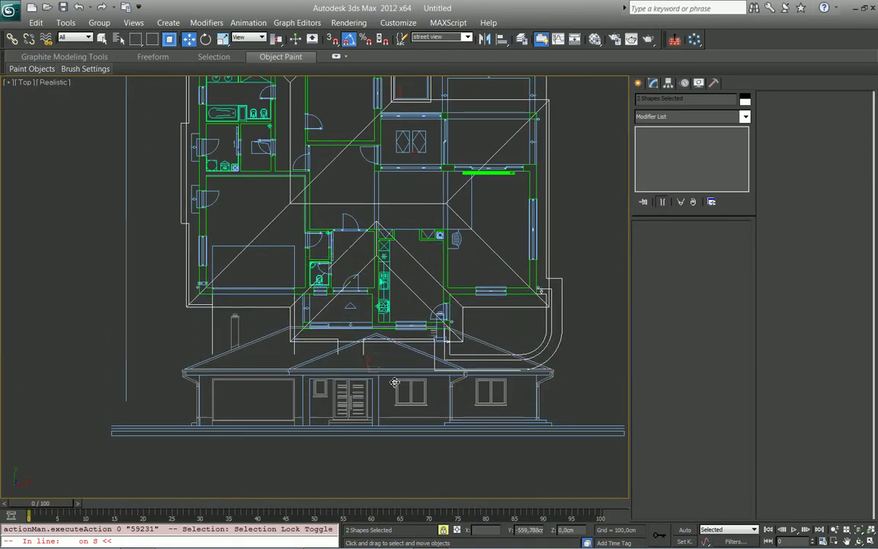
Step: Rotate the street view elevation 90° about X so it stands upright
{"action": "left_click_drag", "start_coordinate": [390, 282], "coordinate": [389, 488]}
{"action": "mouse_move", "coordinate": [389, 487]}
{"action": "middle_mouse_down", "text": "alt"}
{"action": "mouse_move", "coordinate": [446, 349]}
{"action": "mouse_move", "coordinate": [439, 297]}
{"action": "middle_mouse_up", "text": "alt"}
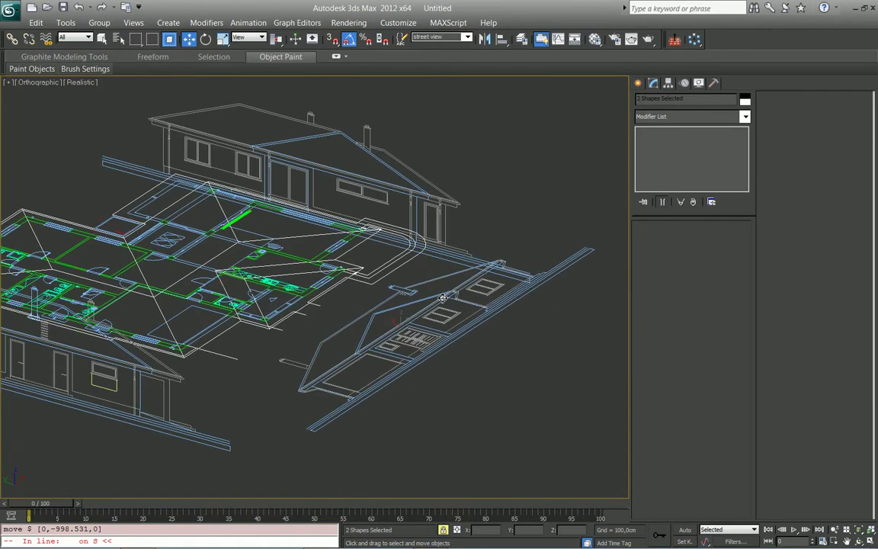
{"action": "right_click", "coordinate": [439, 296]}
{"action": "left_click", "coordinate": [468, 324]}
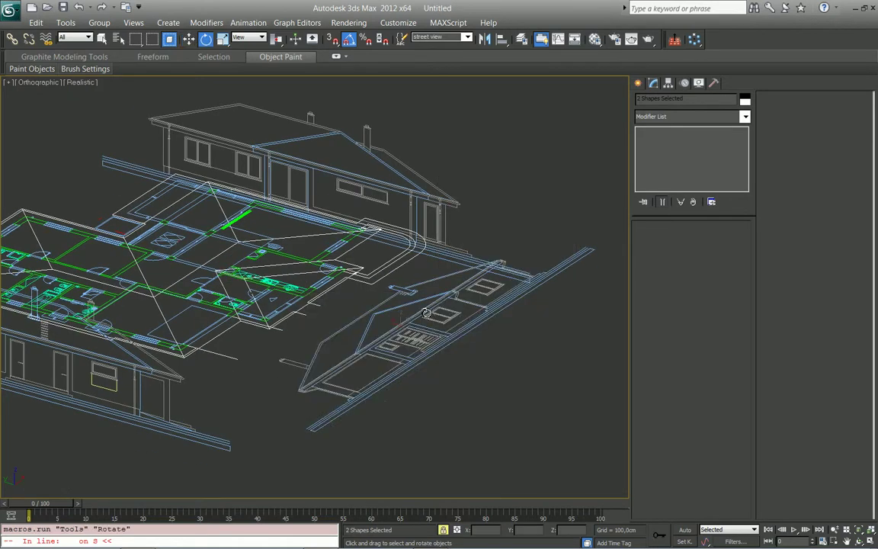
{"action": "key", "text": "F6"}
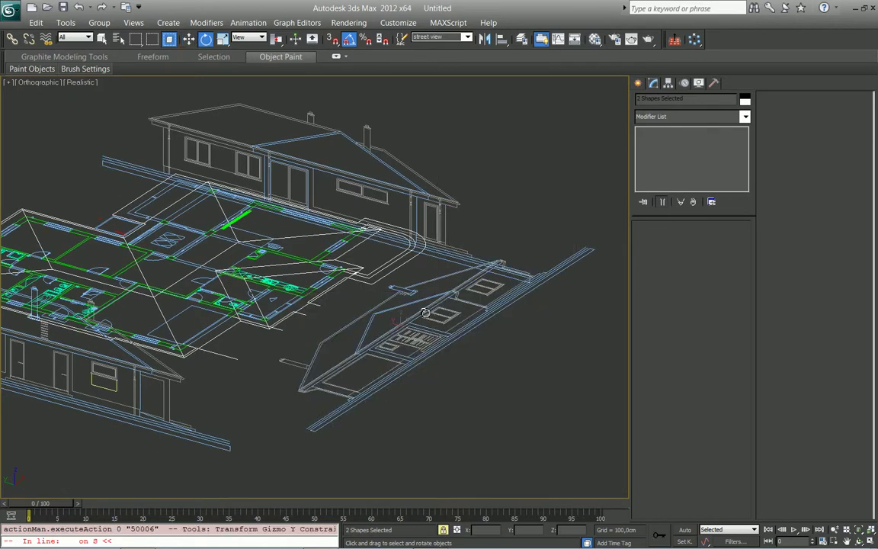
{"action": "left_click_drag", "start_coordinate": [425, 313], "coordinate": [472, 333]}
Step: Return to Move and orbit and pan around the house to inspect the four elevations
{"action": "right_click", "coordinate": [455, 309]}
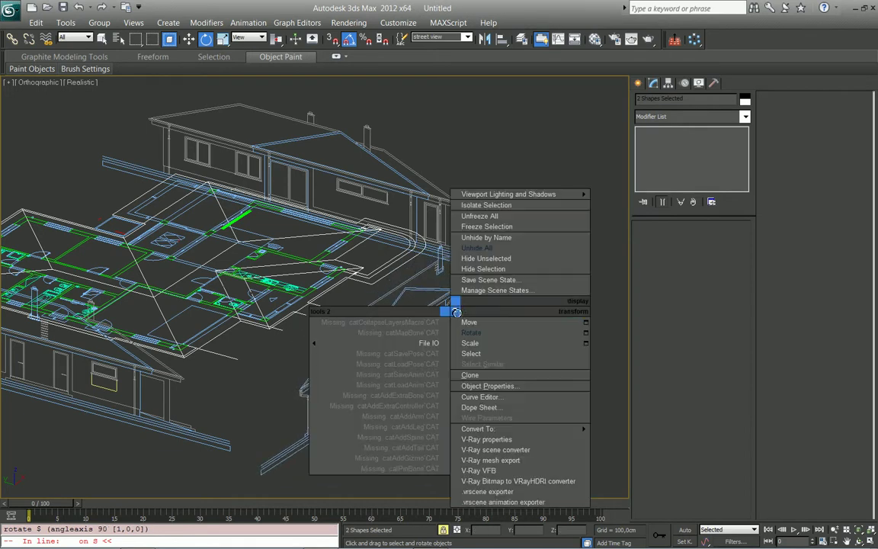
{"action": "left_click", "coordinate": [464, 319]}
{"action": "scroll", "coordinate": [314, 306], "scroll_direction": "down", "scroll_amount": 2}
{"action": "scroll", "coordinate": [314, 306], "scroll_direction": "down", "scroll_amount": 3}
{"action": "scroll", "coordinate": [314, 306], "scroll_direction": "up", "scroll_amount": 3}
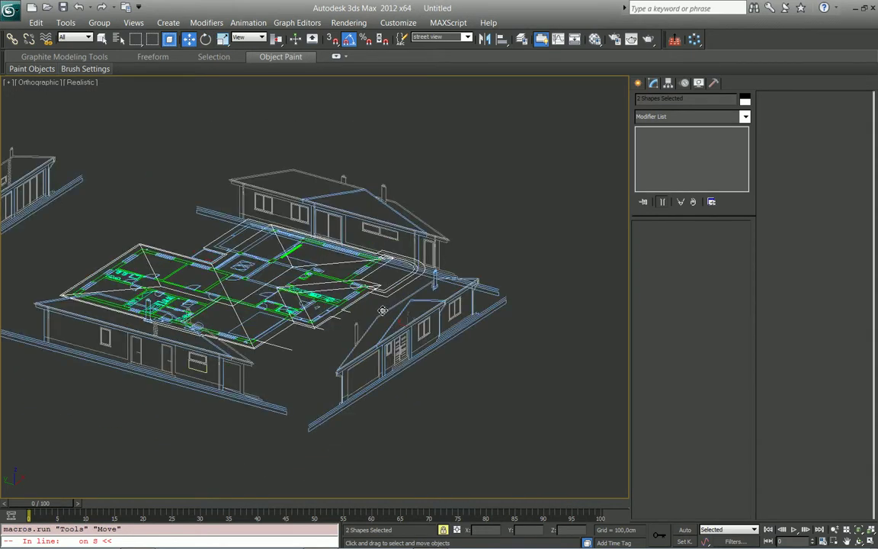
{"action": "mouse_move", "coordinate": [314, 306]}
{"action": "middle_mouse_down", "text": "alt"}
{"action": "mouse_move", "coordinate": [321, 283]}
{"action": "mouse_move", "coordinate": [363, 299]}
{"action": "mouse_move", "coordinate": [345, 269]}
{"action": "mouse_move", "coordinate": [344, 315]}
{"action": "middle_mouse_up", "text": "alt"}
{"action": "scroll", "coordinate": [345, 315], "scroll_direction": "up", "scroll_amount": 3}
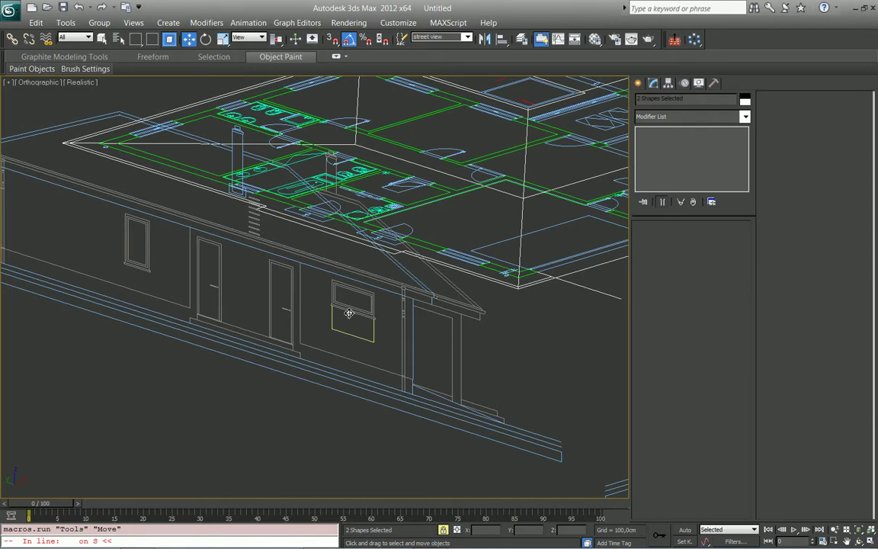
{"action": "mouse_move", "coordinate": [349, 312]}
{"action": "middle_mouse_down"}
{"action": "mouse_move", "coordinate": [336, 311]}
{"action": "mouse_move", "coordinate": [357, 317]}
{"action": "middle_mouse_up"}
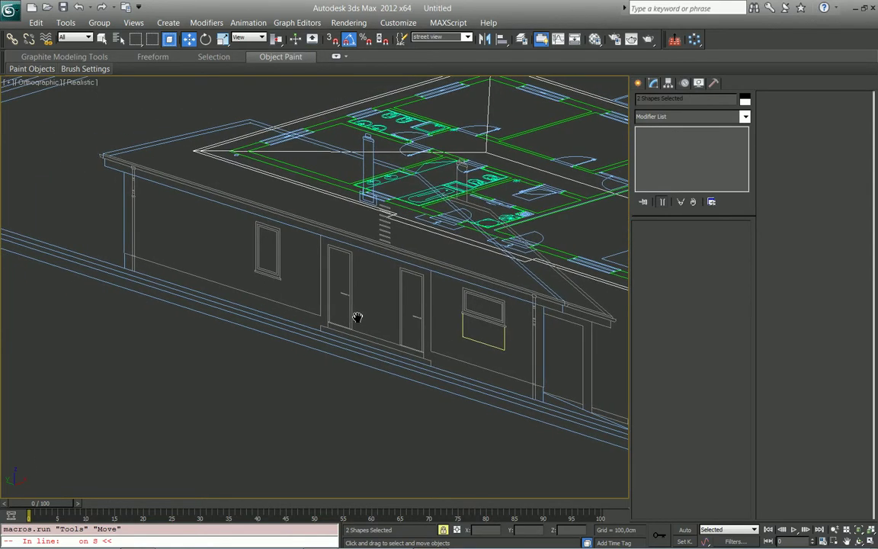
{"action": "middle_click_drag", "start_coordinate": [254, 287], "coordinate": [381, 349]}
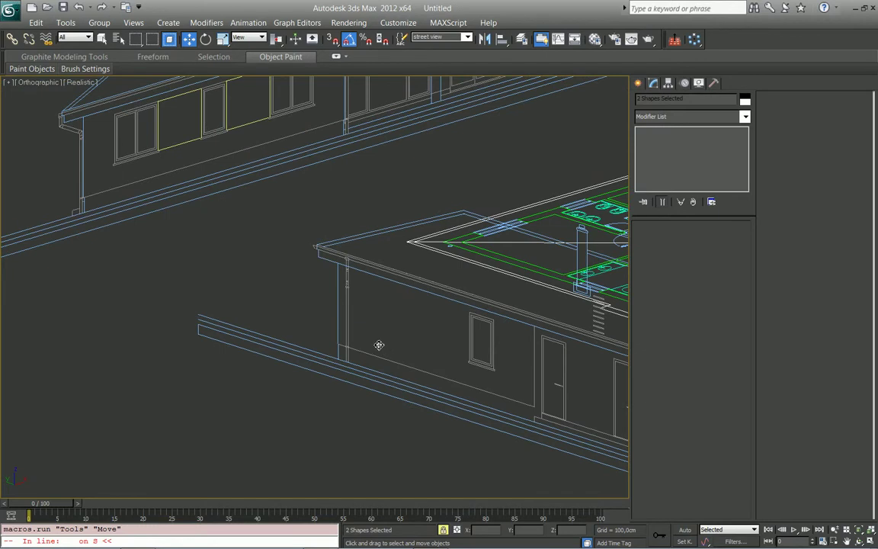
{"action": "left_click", "coordinate": [638, 82]}
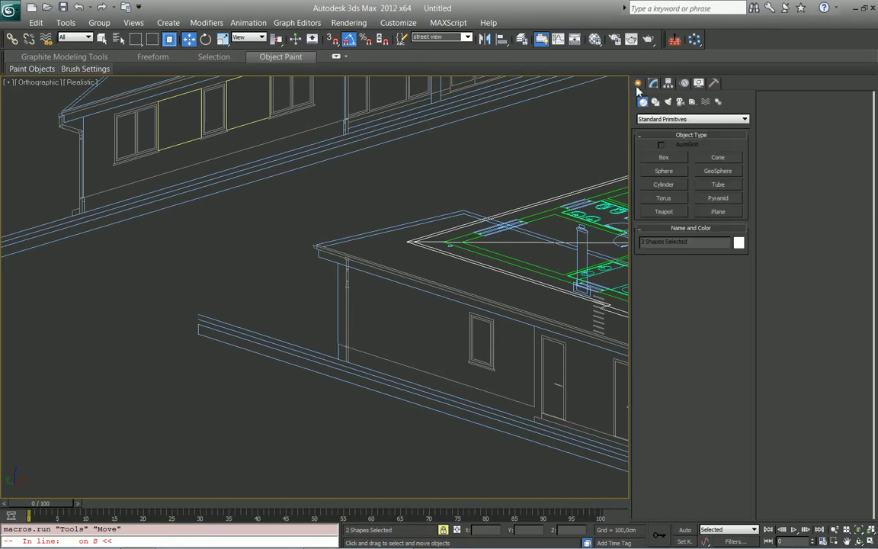
{"action": "left_click", "coordinate": [718, 211]}
{"action": "middle_click_drag", "start_coordinate": [555, 233], "coordinate": [455, 221]}
{"action": "scroll", "coordinate": [427, 223], "scroll_direction": "down", "scroll_amount": 3}
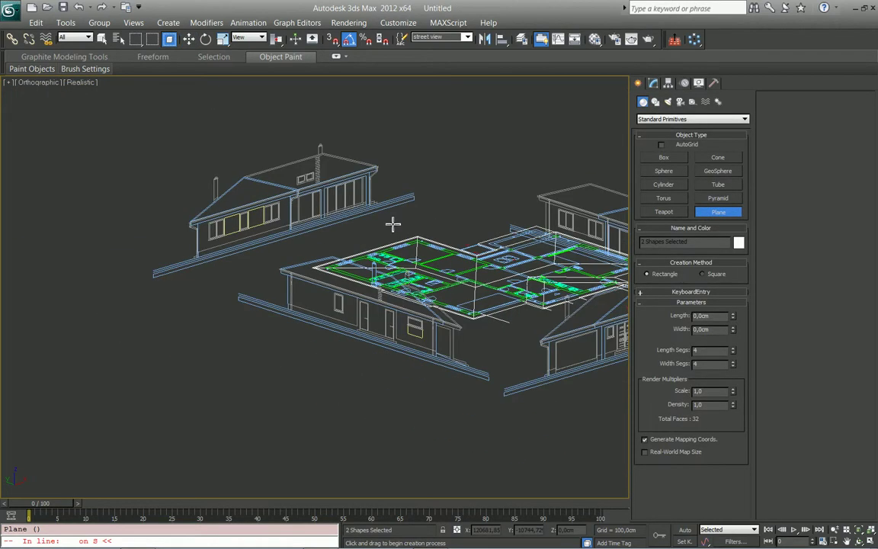
{"action": "scroll", "coordinate": [394, 226], "scroll_direction": "down", "scroll_amount": 1}
{"action": "mouse_move", "coordinate": [341, 145]}
{"action": "left_mouse_down"}
{"action": "mouse_move", "coordinate": [572, 464]}
{"action": "mouse_move", "coordinate": [572, 496]}
{"action": "left_mouse_up"}
{"action": "right_click", "coordinate": [571, 495]}
{"action": "left_click", "coordinate": [653, 83]}
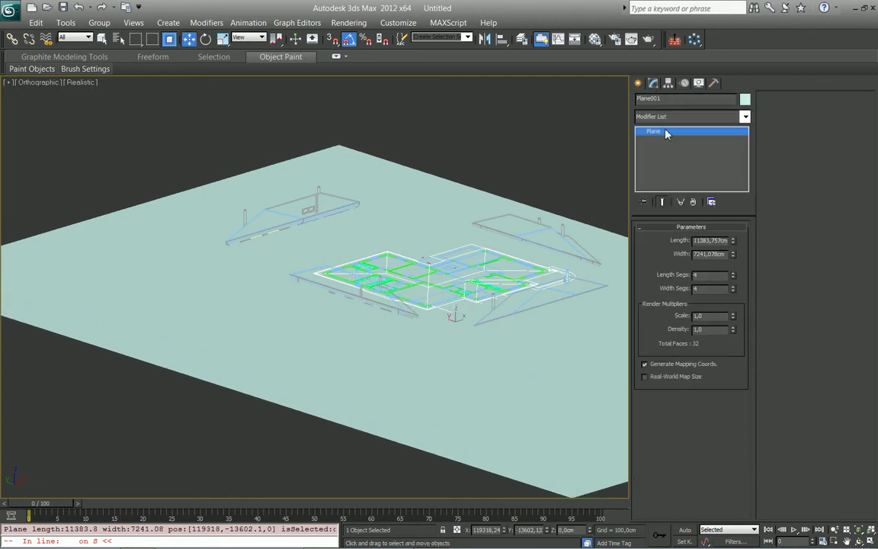
{"action": "double_click", "coordinate": [665, 101]}
{"action": "type", "text": "ground"}
{"action": "key", "text": "Return"}
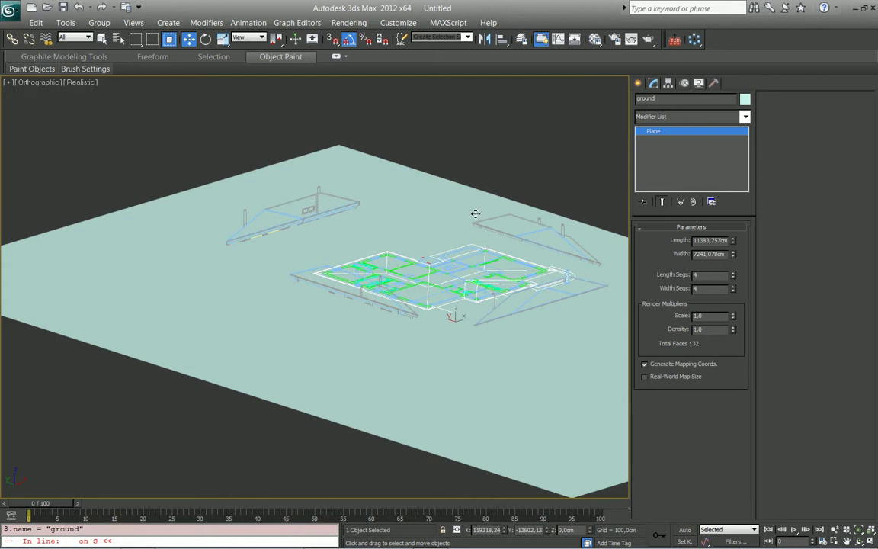
{"action": "mouse_move", "coordinate": [474, 212]}
{"action": "middle_mouse_down", "text": "alt"}
{"action": "mouse_move", "coordinate": [453, 227]}
{"action": "mouse_move", "coordinate": [392, 231]}
{"action": "middle_mouse_up", "text": "alt"}
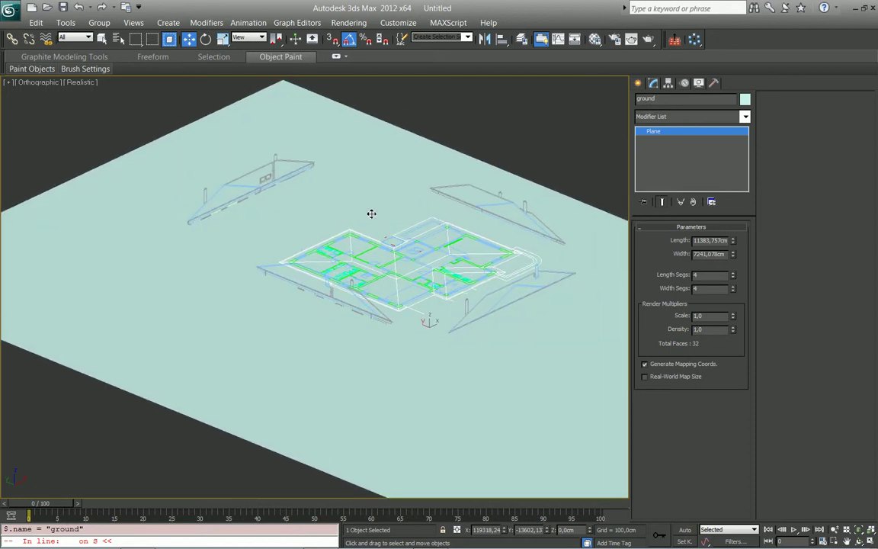
{"action": "key", "text": "Delete"}
{"action": "left_click", "coordinate": [638, 82]}
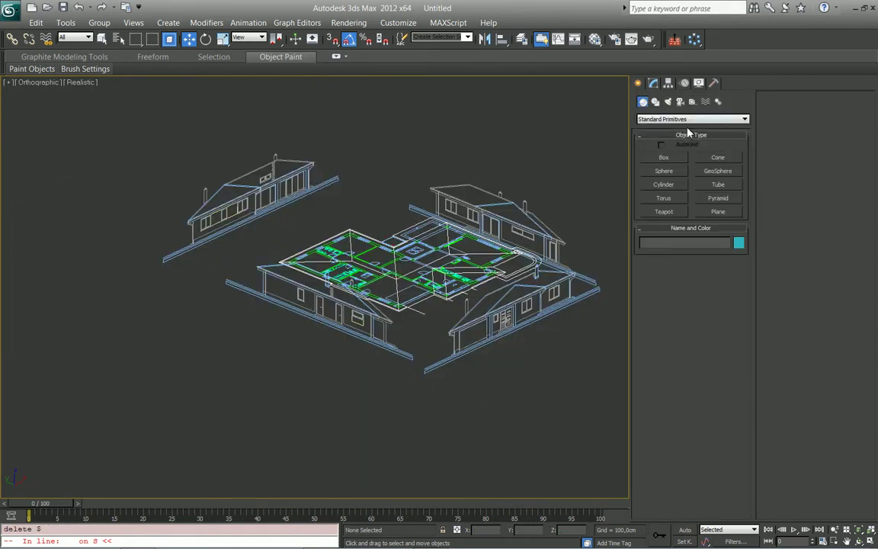
Step: Draw a circle of radius 4619.031 cm around the whole site and frame it
{"action": "left_click", "coordinate": [656, 102]}
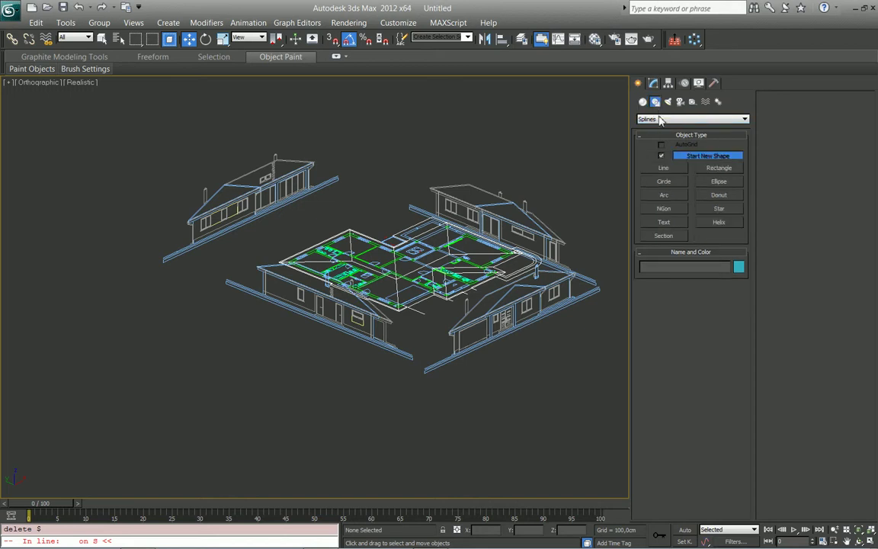
{"action": "left_click", "coordinate": [663, 181]}
{"action": "left_click_drag", "start_coordinate": [331, 224], "coordinate": [510, 383]}
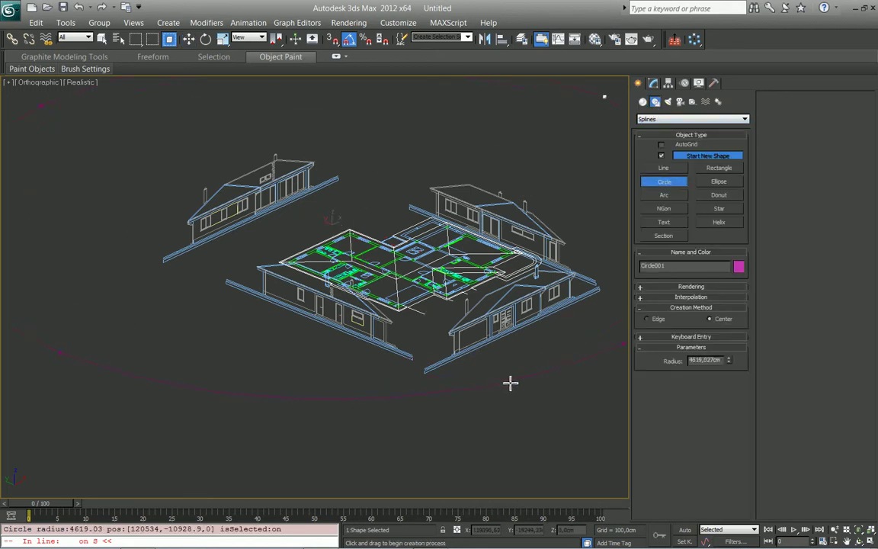
{"action": "key", "text": "w"}
{"action": "key", "text": "space"}
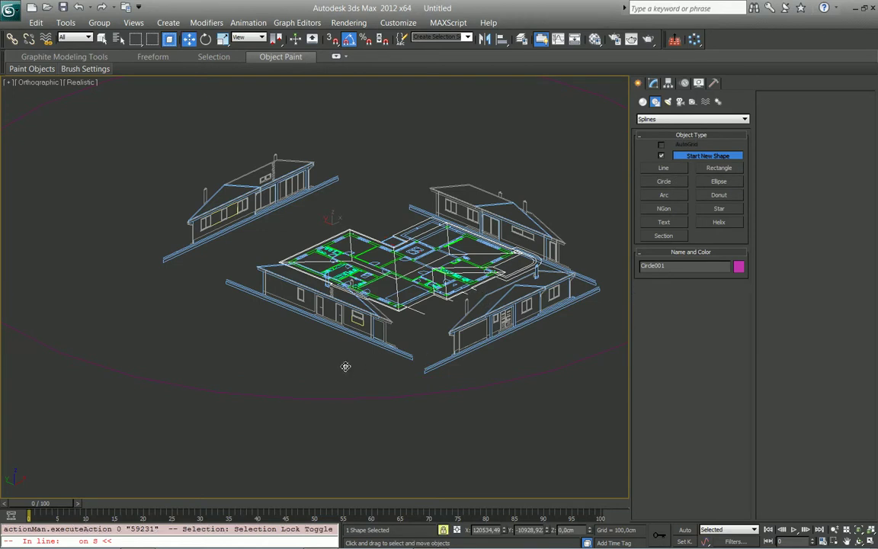
{"action": "key", "text": "t"}
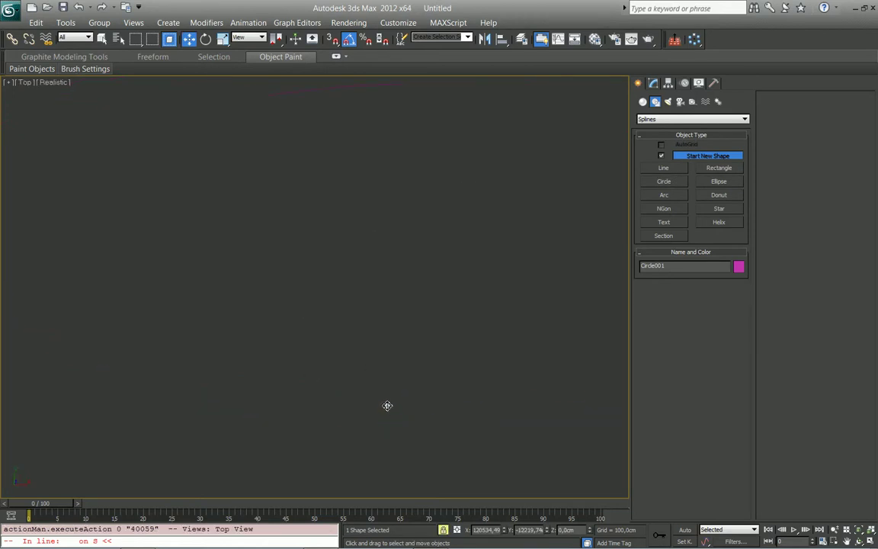
{"action": "key", "text": "z"}
{"action": "middle_click_drag", "start_coordinate": [383, 397], "coordinate": [422, 261], "text": "alt"}
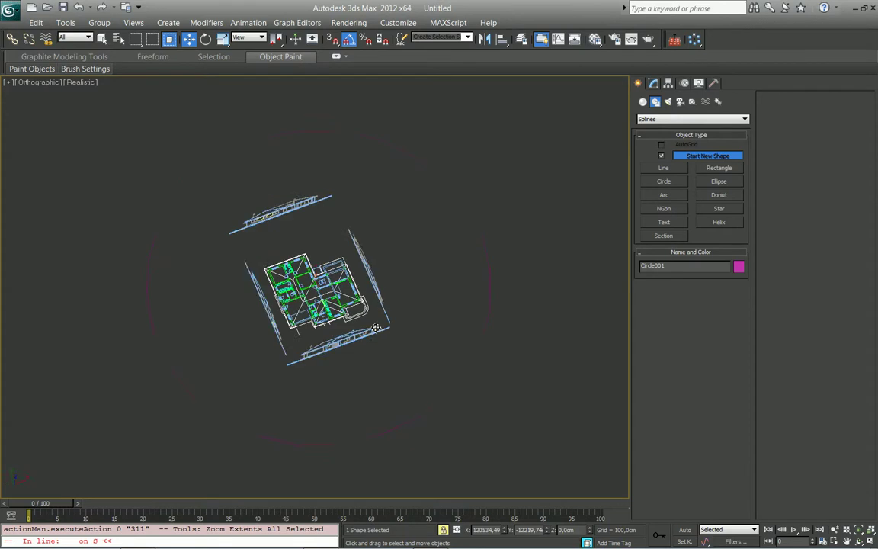
Step: Add an Extrude modifier to the circle and adjust its segments
{"action": "left_click", "coordinate": [652, 82]}
{"action": "left_click", "coordinate": [663, 116]}
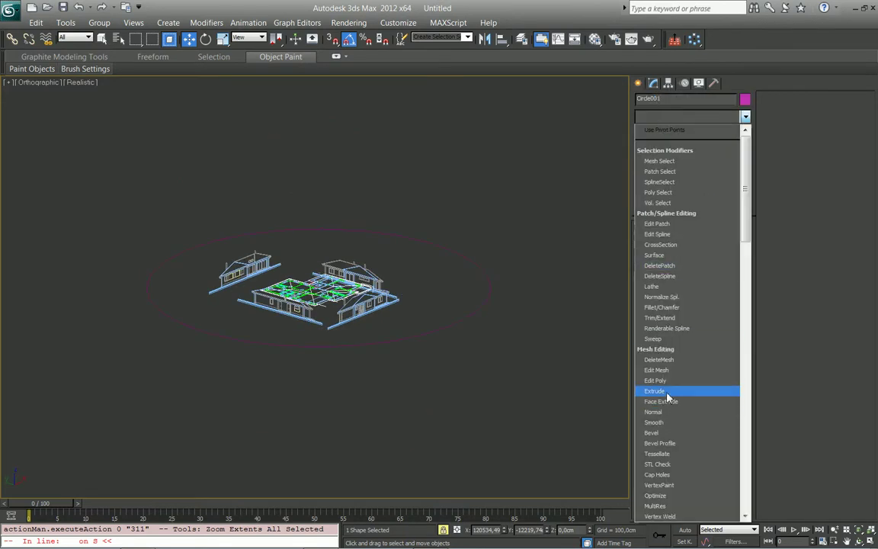
{"action": "left_click", "coordinate": [664, 391]}
{"action": "scroll", "coordinate": [380, 285], "scroll_direction": "up", "scroll_amount": 3}
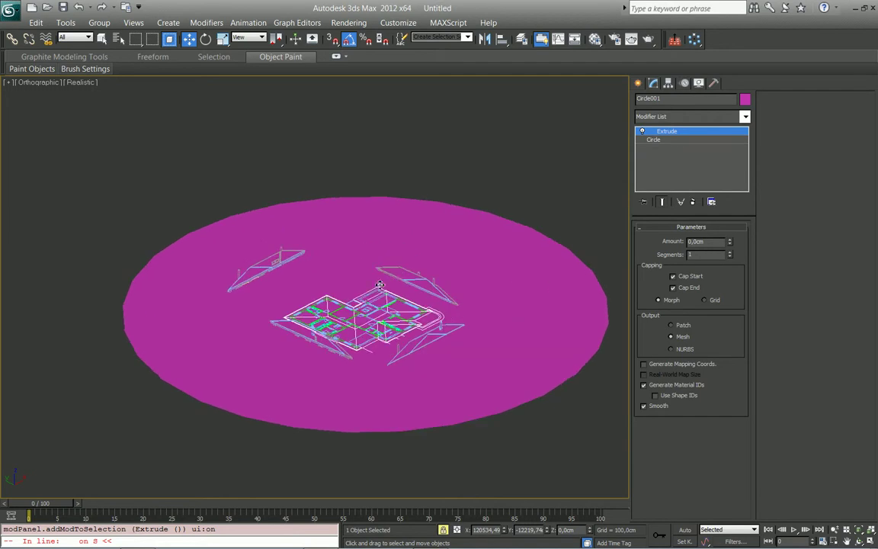
{"action": "left_click", "coordinate": [730, 253]}
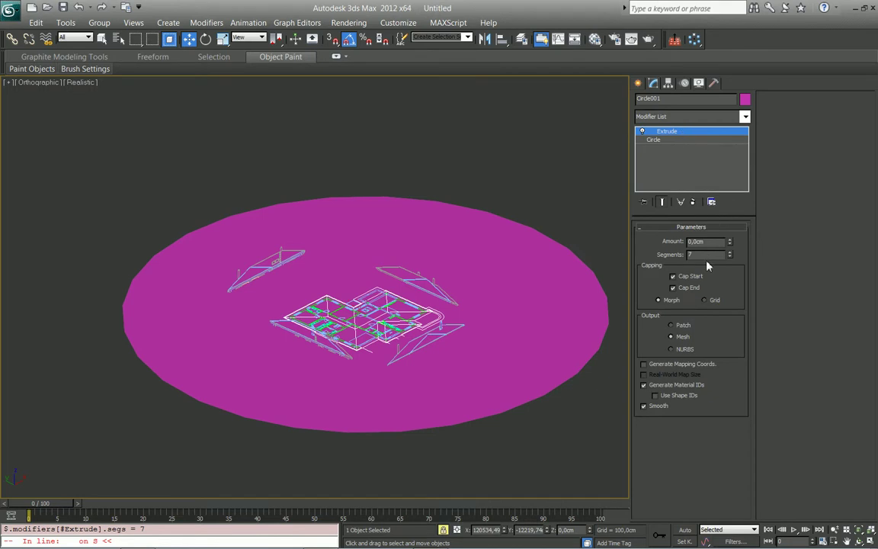
{"action": "double_click", "coordinate": [716, 254]}
Step: Check the circle's interpolation settings, then switch to wireframe and release the selection lock
{"action": "left_click", "coordinate": [659, 139]}
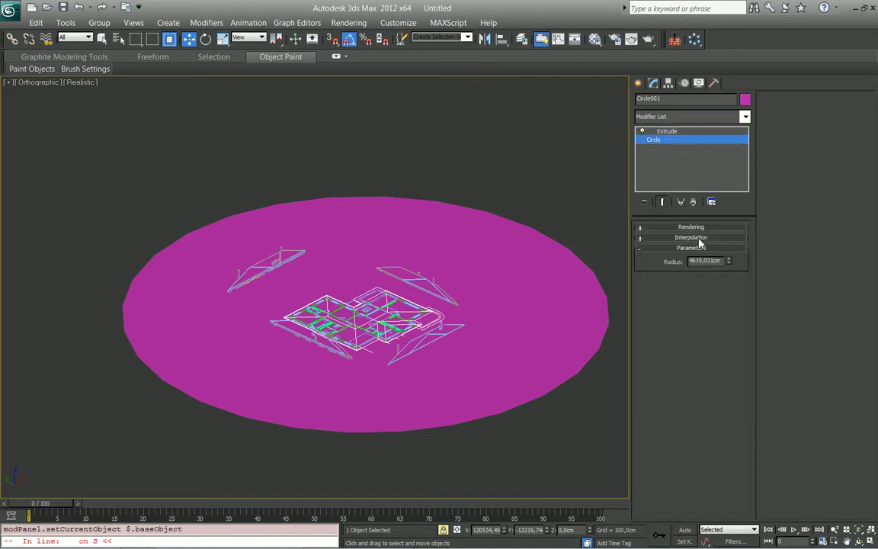
{"action": "left_click", "coordinate": [695, 238]}
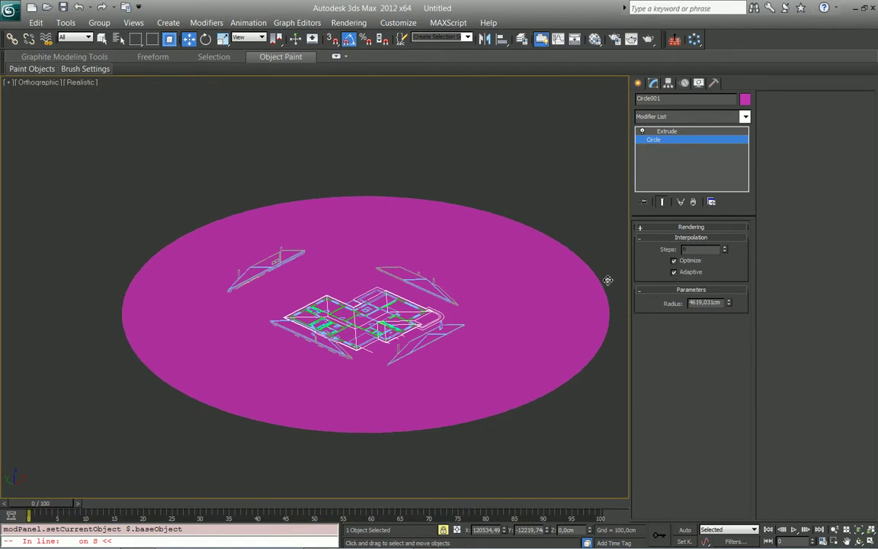
{"action": "scroll", "coordinate": [403, 259], "scroll_direction": "up", "scroll_amount": 3}
{"action": "scroll", "coordinate": [423, 262], "scroll_direction": "up", "scroll_amount": 2}
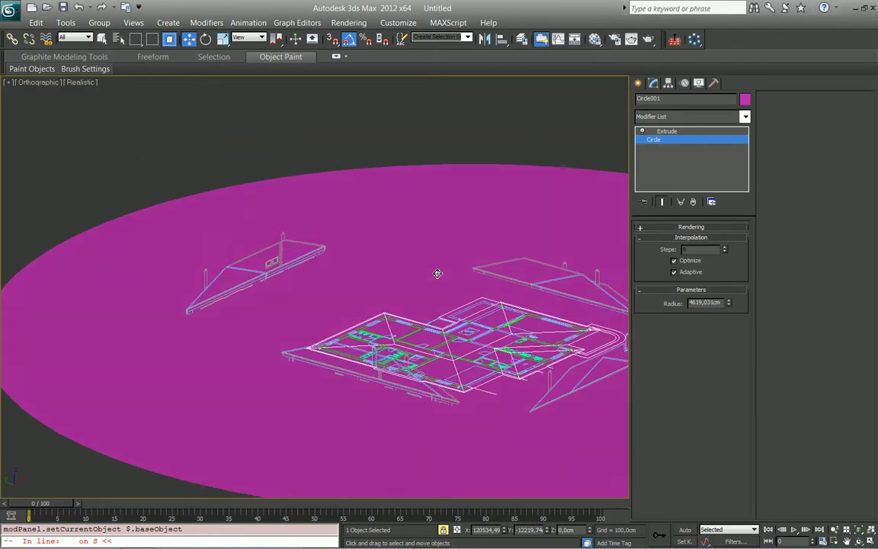
{"action": "scroll", "coordinate": [404, 301], "scroll_direction": "up", "scroll_amount": 2}
{"action": "scroll", "coordinate": [381, 282], "scroll_direction": "up", "scroll_amount": 1}
{"action": "scroll", "coordinate": [362, 259], "scroll_direction": "up", "scroll_amount": 1}
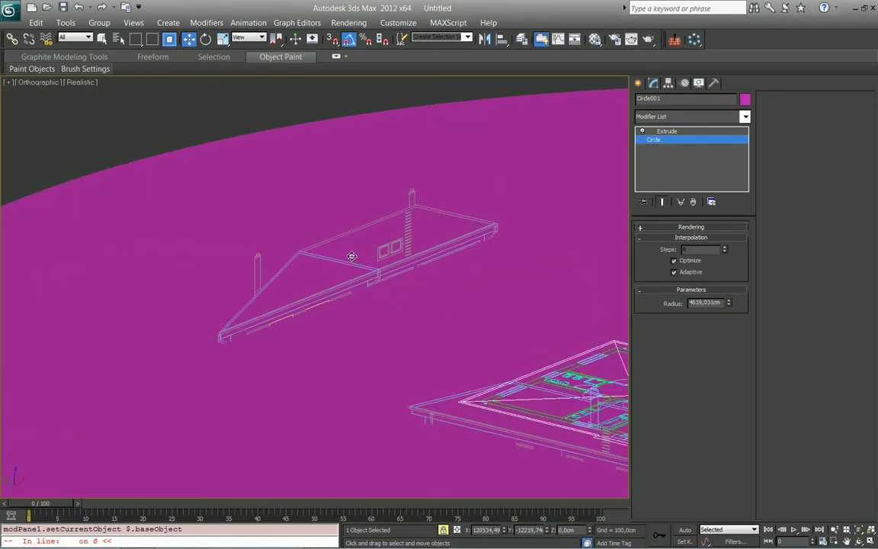
{"action": "key", "text": "F3"}
{"action": "key", "text": "space"}
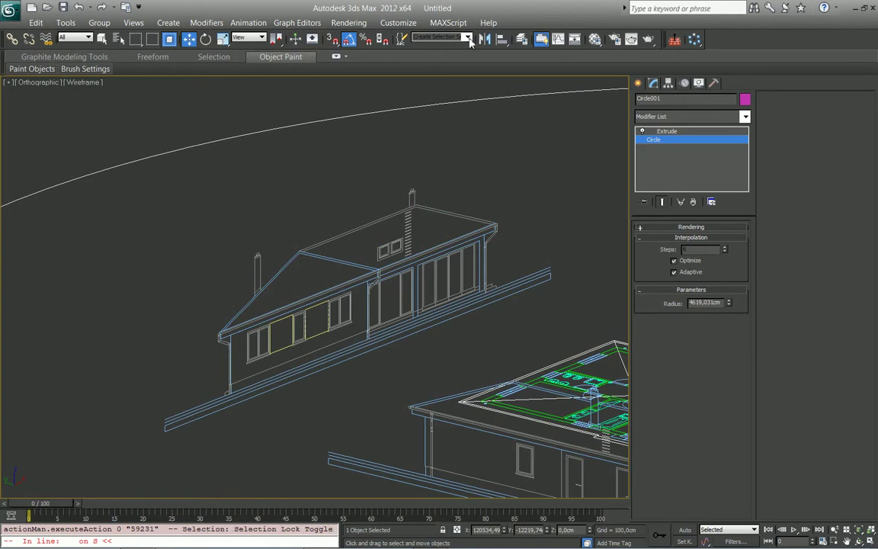
Step: Select the 'garden view' selection set, constrain moves to Z, and zoom in on its wall
{"action": "left_click", "coordinate": [467, 38]}
{"action": "left_click", "coordinate": [457, 53]}
{"action": "middle_click_drag", "start_coordinate": [462, 246], "coordinate": [451, 219]}
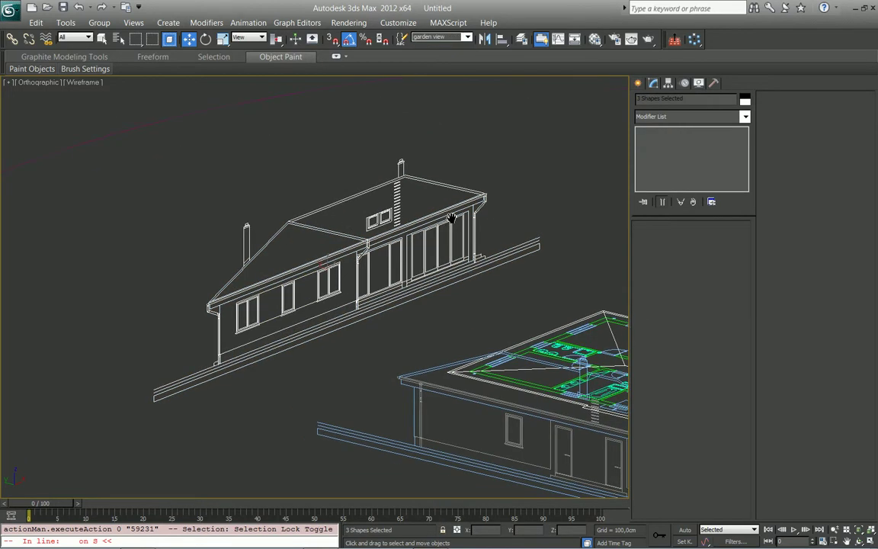
{"action": "key", "text": "F7"}
{"action": "middle_click_drag", "start_coordinate": [332, 249], "coordinate": [408, 224]}
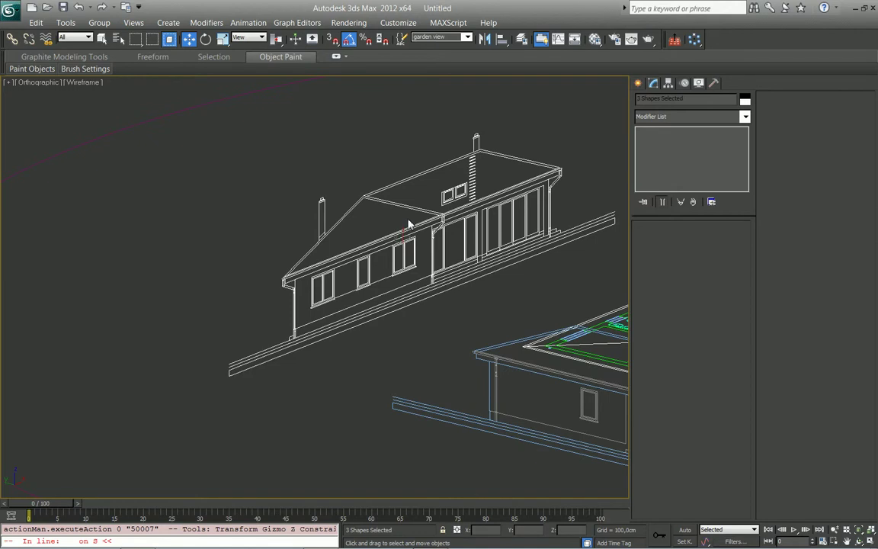
{"action": "middle_click_drag", "start_coordinate": [320, 287], "coordinate": [347, 260]}
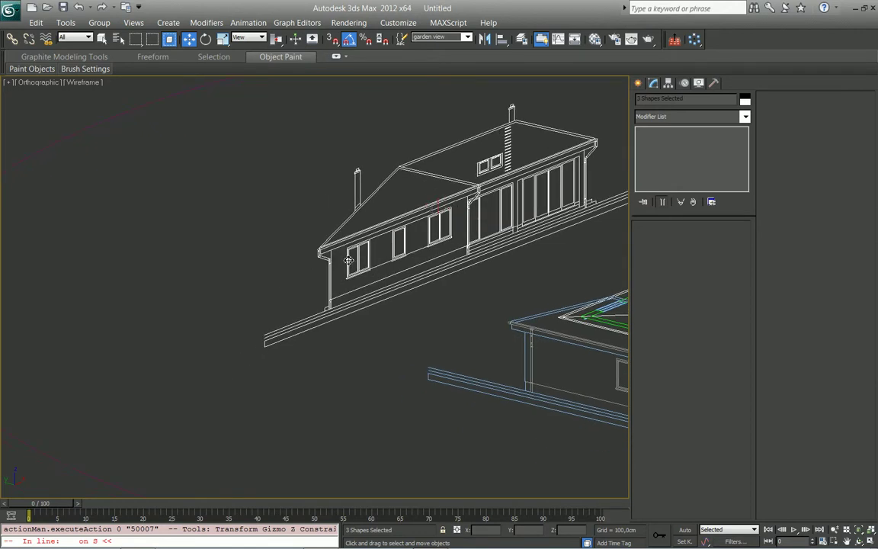
{"action": "scroll", "coordinate": [347, 260], "scroll_direction": "up", "scroll_amount": 2}
{"action": "scroll", "coordinate": [354, 266], "scroll_direction": "up", "scroll_amount": 3}
{"action": "scroll", "coordinate": [349, 285], "scroll_direction": "up", "scroll_amount": 2}
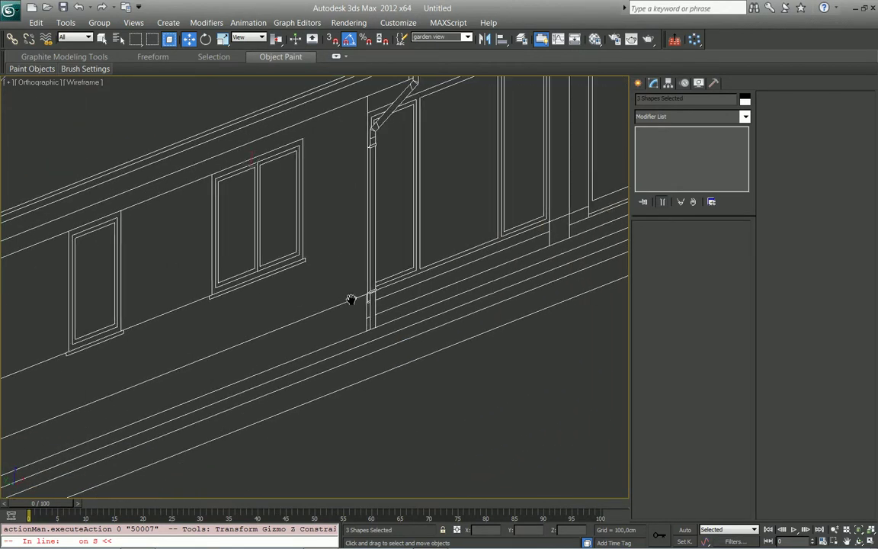
{"action": "scroll", "coordinate": [347, 301], "scroll_direction": "up", "scroll_amount": 2}
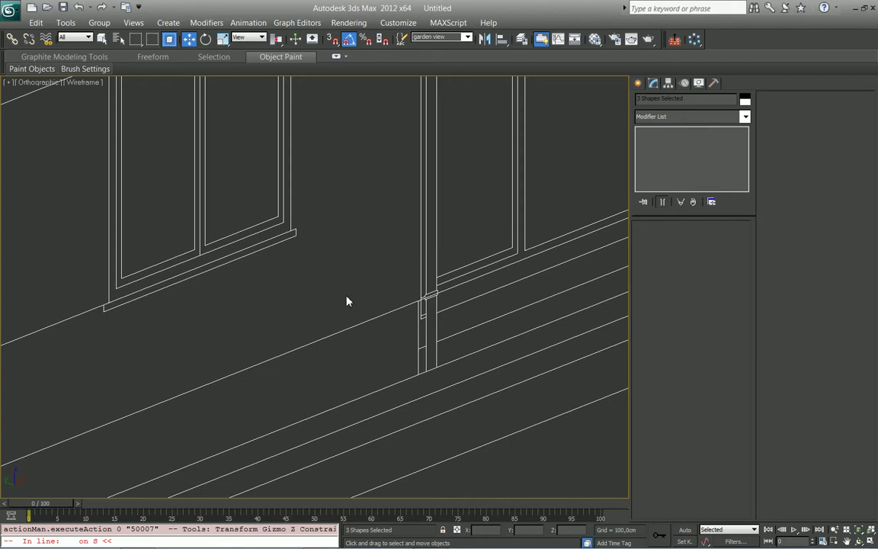
{"action": "scroll", "coordinate": [347, 301], "scroll_direction": "down", "scroll_amount": 2}
{"action": "scroll", "coordinate": [347, 301], "scroll_direction": "down", "scroll_amount": 2}
{"action": "scroll", "coordinate": [347, 301], "scroll_direction": "down", "scroll_amount": 3}
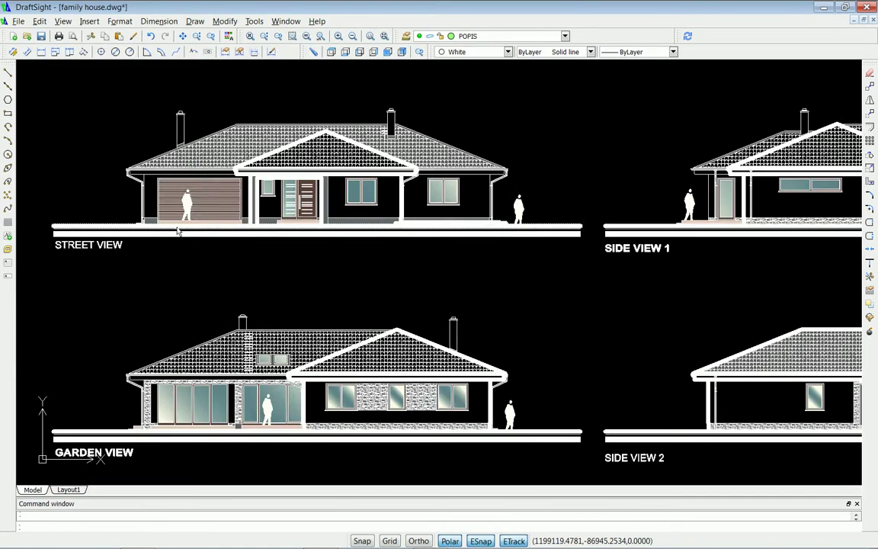
Step: Pan and zoom over the STREET VIEW elevation in DraftSight
{"action": "scroll", "coordinate": [168, 224], "scroll_direction": "up", "scroll_amount": 3}
{"action": "scroll", "coordinate": [167, 225], "scroll_direction": "up", "scroll_amount": 2}
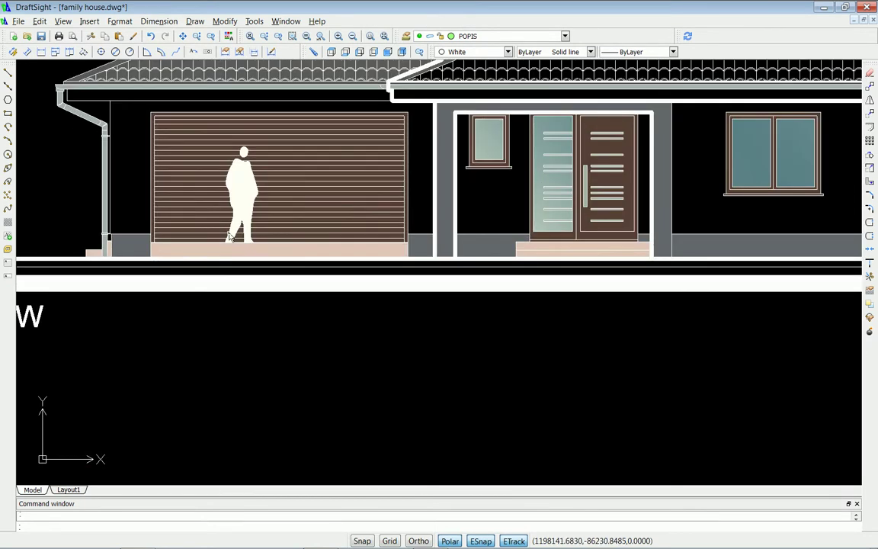
{"action": "middle_click_drag", "start_coordinate": [645, 228], "coordinate": [372, 284]}
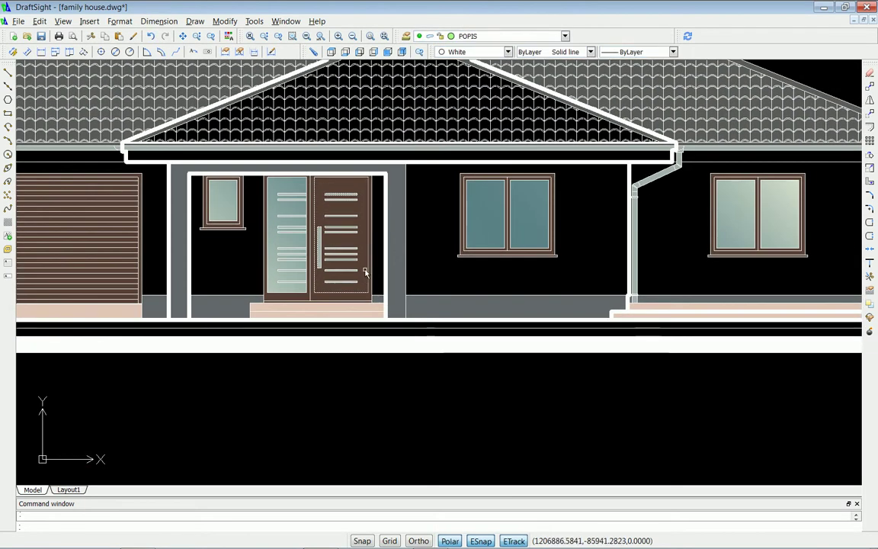
{"action": "scroll", "coordinate": [250, 308], "scroll_direction": "up", "scroll_amount": 2}
{"action": "scroll", "coordinate": [276, 308], "scroll_direction": "down", "scroll_amount": 1}
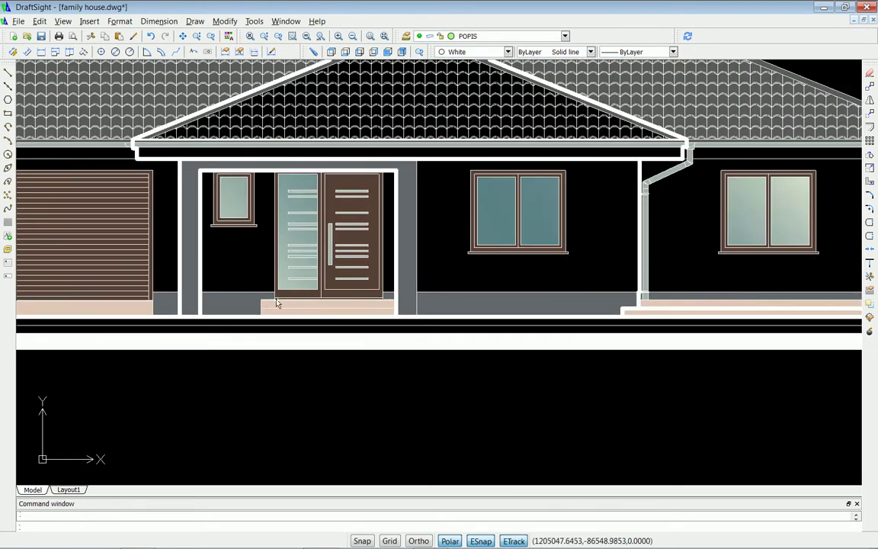
{"action": "scroll", "coordinate": [282, 301], "scroll_direction": "down", "scroll_amount": 1}
{"action": "scroll", "coordinate": [284, 297], "scroll_direction": "down", "scroll_amount": 1}
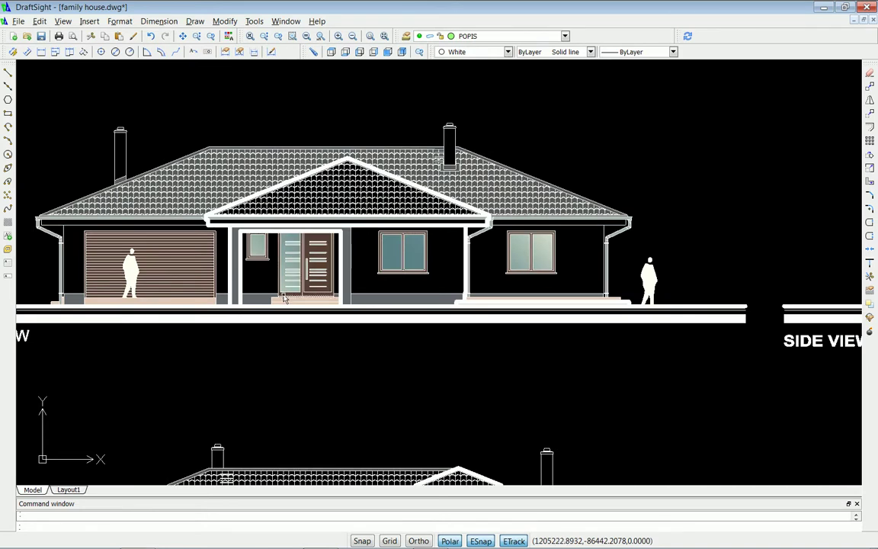
{"action": "mouse_move", "coordinate": [286, 298]}
{"action": "middle_mouse_down"}
{"action": "mouse_move", "coordinate": [395, 271]}
{"action": "mouse_move", "coordinate": [389, 137]}
{"action": "middle_mouse_up"}
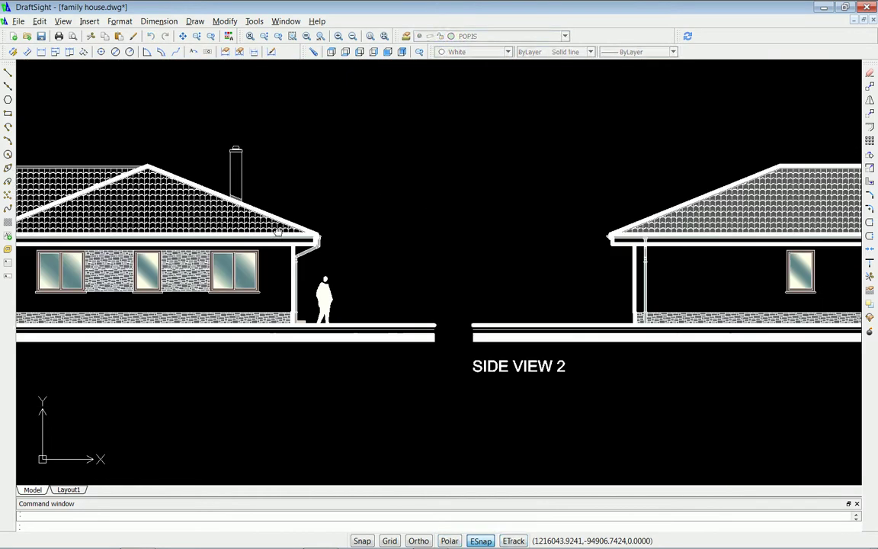
Step: Pan across to the SIDE VIEW 2 and SIDE VIEW 1 elevations and zoom in
{"action": "middle_click_drag", "start_coordinate": [697, 260], "coordinate": [345, 304]}
{"action": "middle_click_drag", "start_coordinate": [632, 322], "coordinate": [505, 322]}
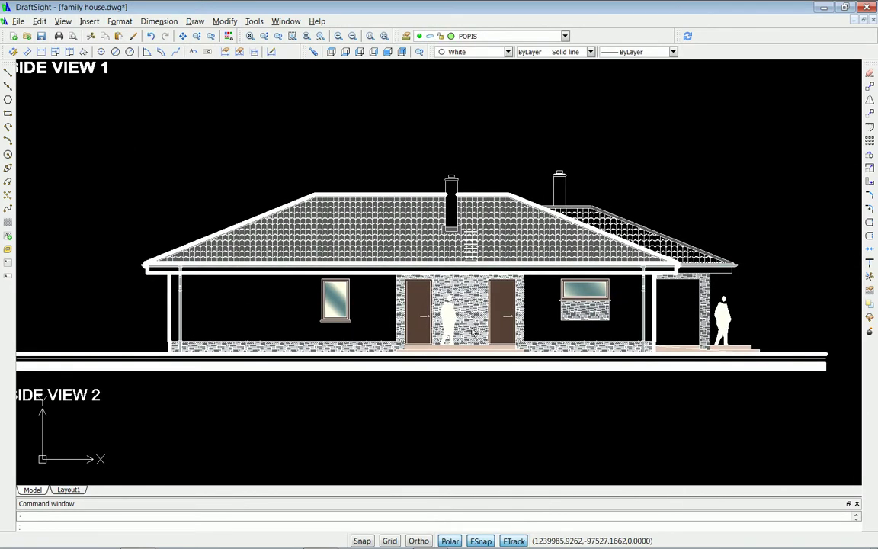
{"action": "scroll", "coordinate": [528, 327], "scroll_direction": "down", "scroll_amount": 1}
{"action": "middle_click_drag", "start_coordinate": [428, 185], "coordinate": [443, 316]}
{"action": "scroll", "coordinate": [480, 191], "scroll_direction": "up", "scroll_amount": 2}
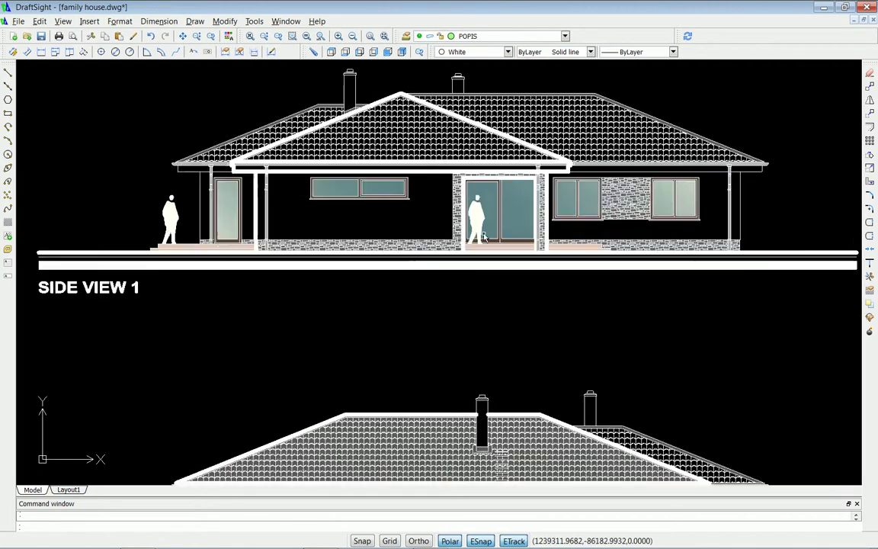
{"action": "scroll", "coordinate": [480, 191], "scroll_direction": "up", "scroll_amount": 2}
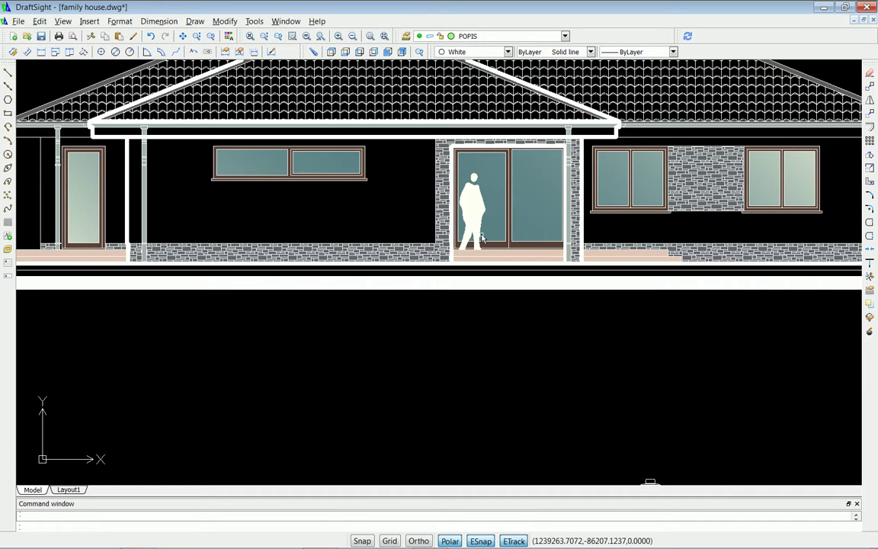
{"action": "scroll", "coordinate": [482, 238], "scroll_direction": "down", "scroll_amount": 2}
{"action": "scroll", "coordinate": [481, 238], "scroll_direction": "down", "scroll_amount": 1}
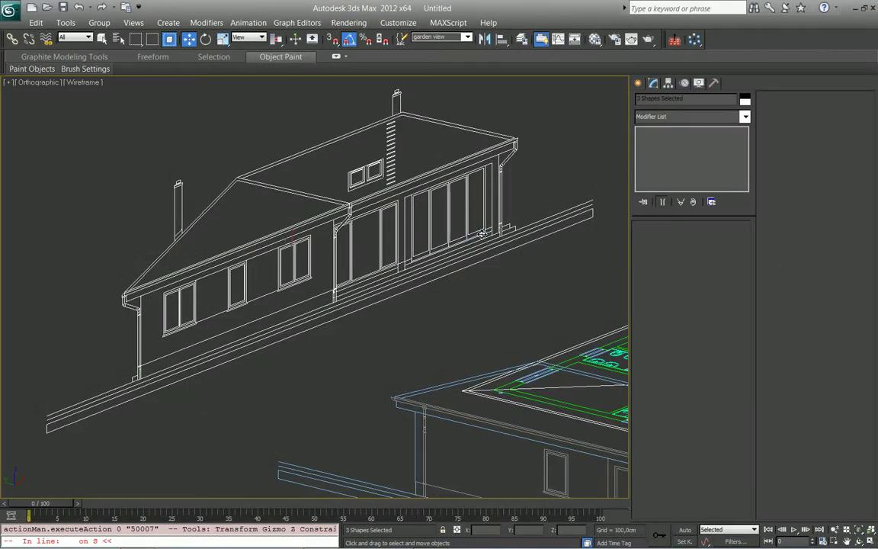
Step: With snaps on, move the garden elevation from its base midpoint to a floor-plan wall endpoint
{"action": "mouse_move", "coordinate": [481, 234]}
{"action": "middle_mouse_down", "text": "alt"}
{"action": "mouse_move", "coordinate": [415, 297]}
{"action": "mouse_move", "coordinate": [320, 156]}
{"action": "middle_mouse_up", "text": "alt"}
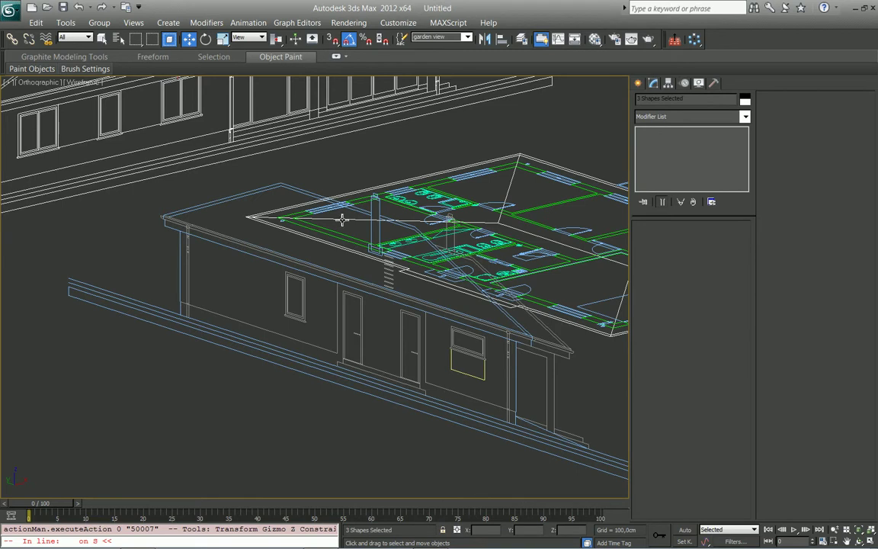
{"action": "middle_click_drag", "start_coordinate": [492, 332], "coordinate": [470, 313]}
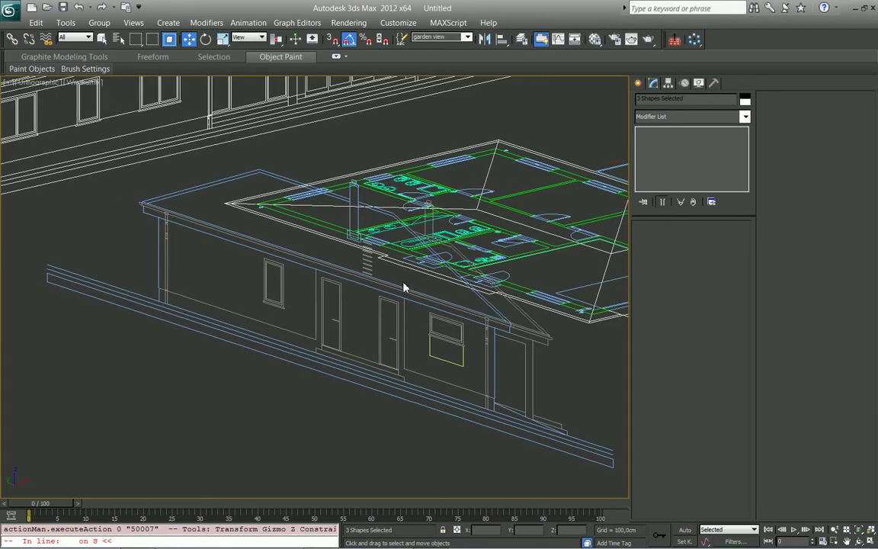
{"action": "middle_click_drag", "start_coordinate": [404, 288], "coordinate": [425, 283]}
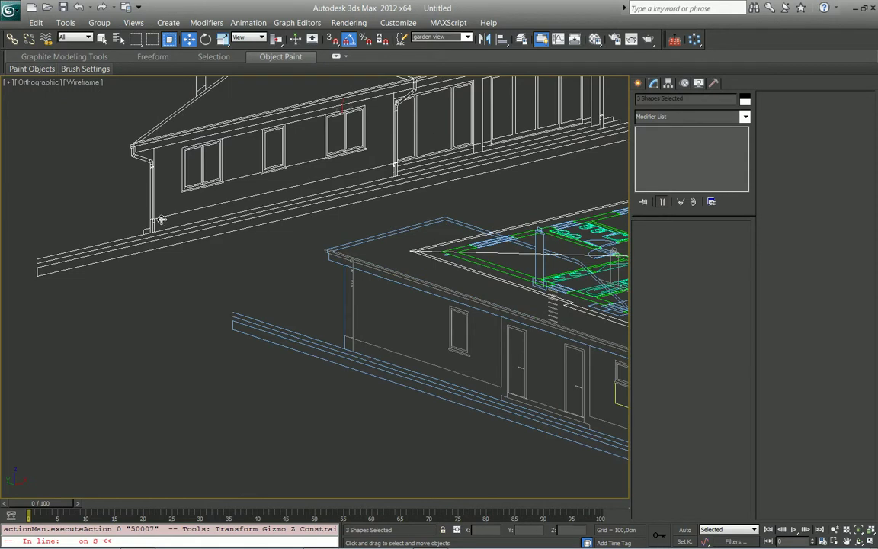
{"action": "key", "text": "s"}
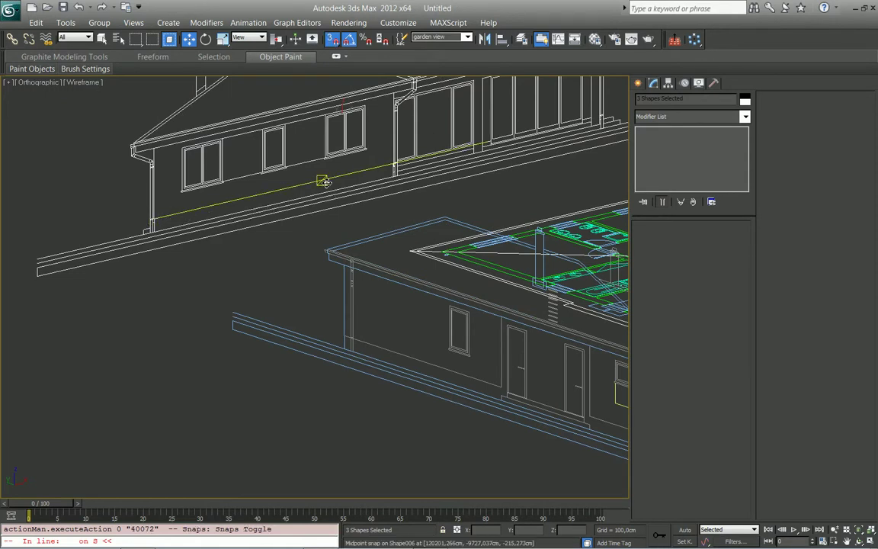
{"action": "mouse_move", "coordinate": [322, 194]}
{"action": "left_mouse_down"}
{"action": "mouse_move", "coordinate": [381, 348]}
{"action": "mouse_move", "coordinate": [488, 381]}
{"action": "mouse_move", "coordinate": [342, 335]}
{"action": "left_mouse_up"}
{"action": "middle_click_drag", "start_coordinate": [343, 335], "coordinate": [344, 323], "text": "alt"}
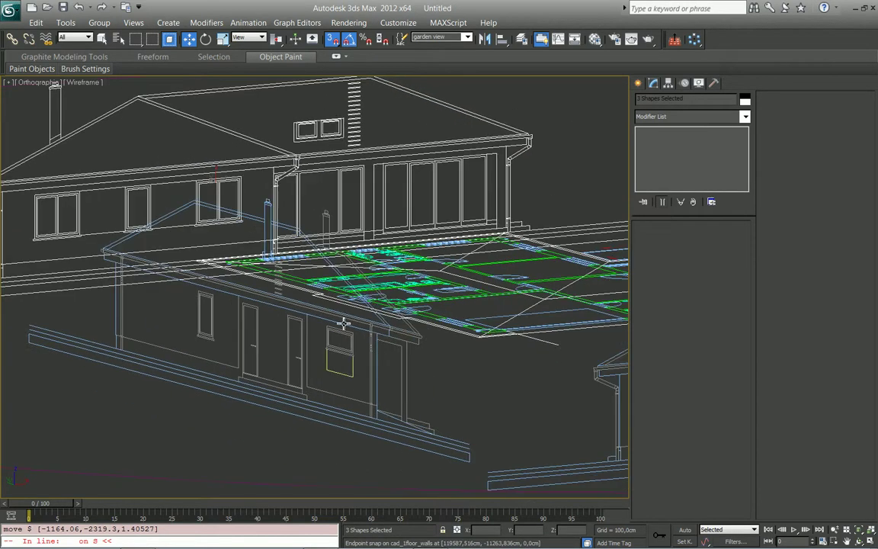
Step: Orbit around the house to compare the garden elevation's roofline with the others, then lock the selection
{"action": "key", "text": "shift+z"}
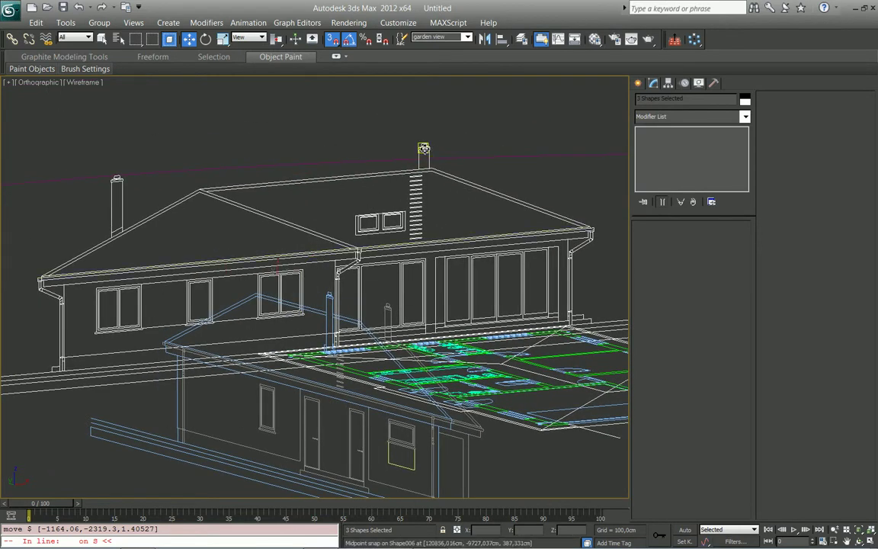
{"action": "middle_click_drag", "start_coordinate": [424, 148], "coordinate": [425, 212], "text": "alt"}
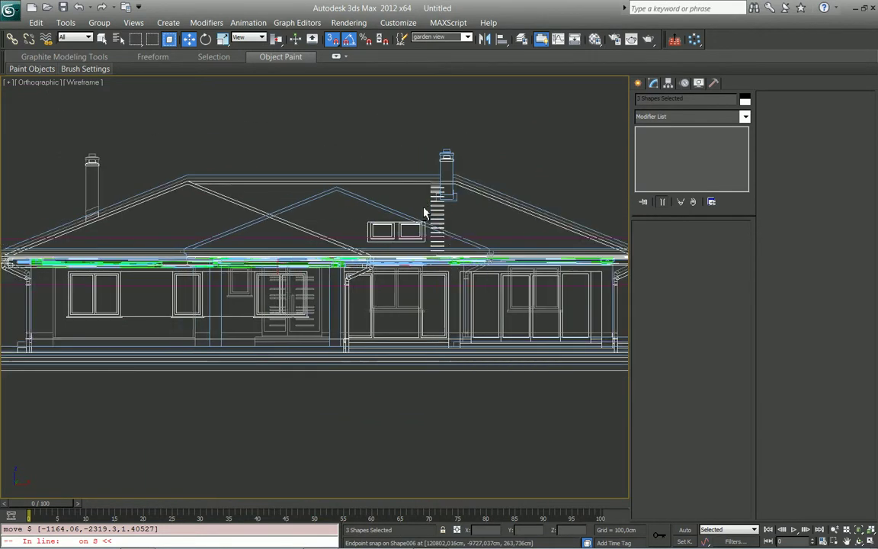
{"action": "key", "text": "shift+z"}
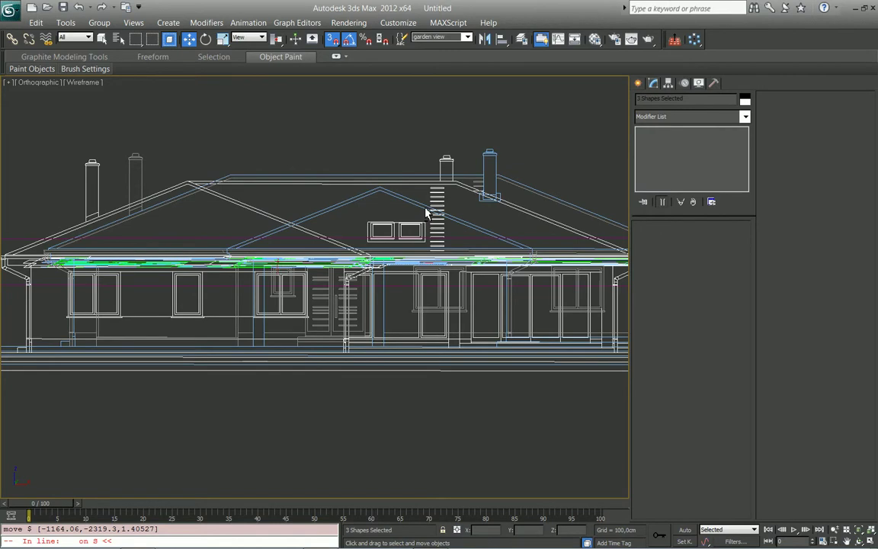
{"action": "middle_click_drag", "start_coordinate": [426, 212], "coordinate": [452, 228], "text": "alt"}
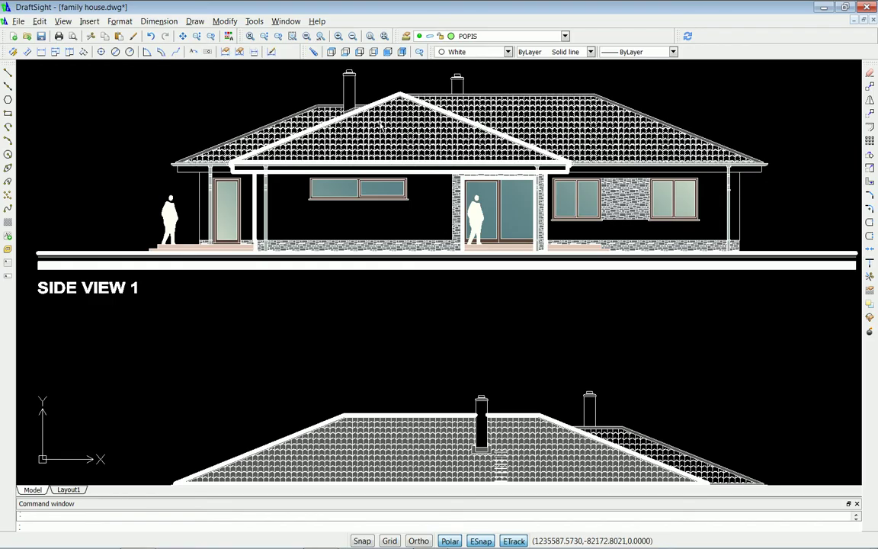
{"action": "scroll", "coordinate": [331, 235], "scroll_direction": "up", "scroll_amount": 3}
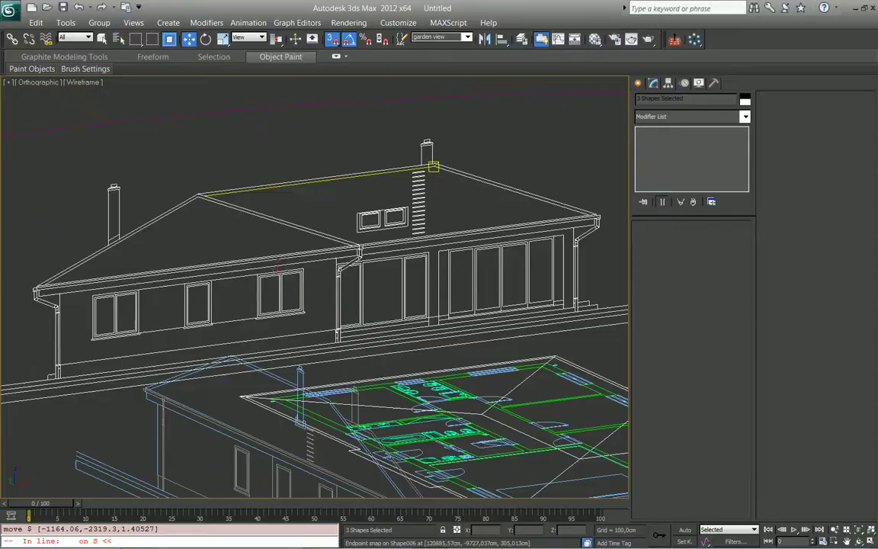
{"action": "mouse_move", "coordinate": [364, 256]}
{"action": "middle_mouse_down", "text": "alt"}
{"action": "mouse_move", "coordinate": [288, 237]}
{"action": "mouse_move", "coordinate": [308, 234]}
{"action": "mouse_move", "coordinate": [330, 286]}
{"action": "middle_mouse_up", "text": "alt"}
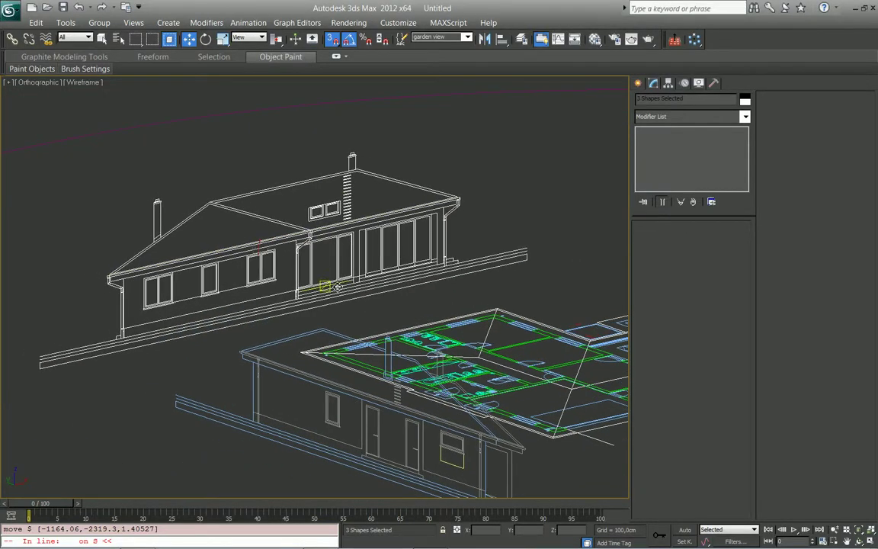
{"action": "scroll", "coordinate": [367, 310], "scroll_direction": "up", "scroll_amount": 3}
{"action": "scroll", "coordinate": [381, 288], "scroll_direction": "down", "scroll_amount": 2}
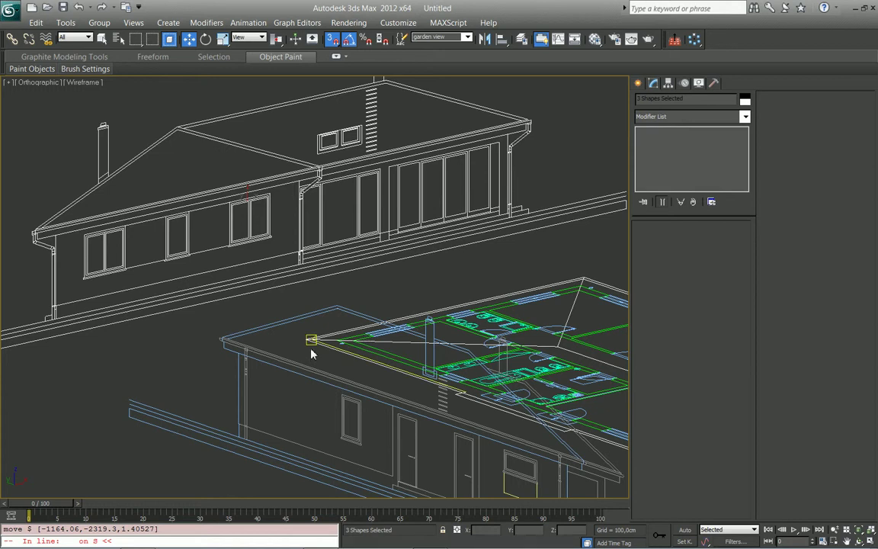
{"action": "key", "text": "space"}
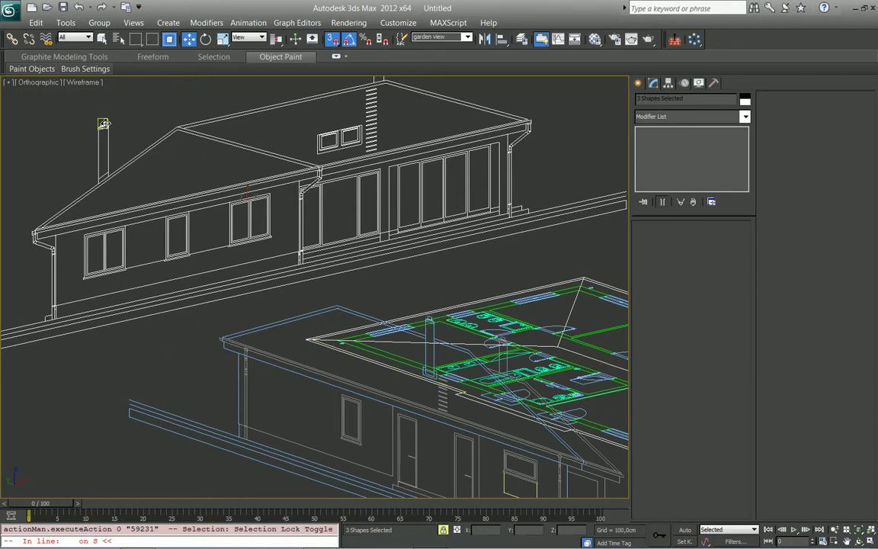
Step: Snap-move the garden view elevation from its chimney top onto a floor plan wall endpoint
{"action": "left_click_drag", "start_coordinate": [104, 124], "coordinate": [432, 316]}
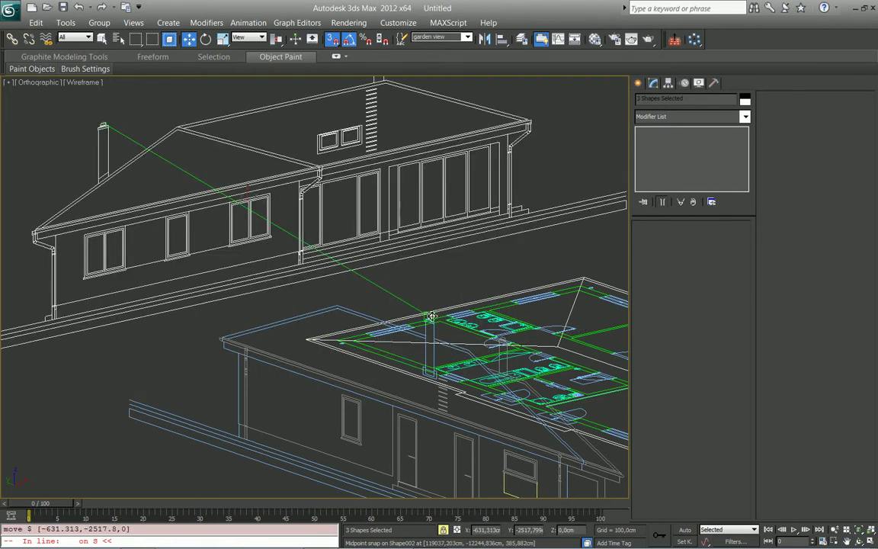
{"action": "left_click_drag", "start_coordinate": [431, 316], "coordinate": [435, 317]}
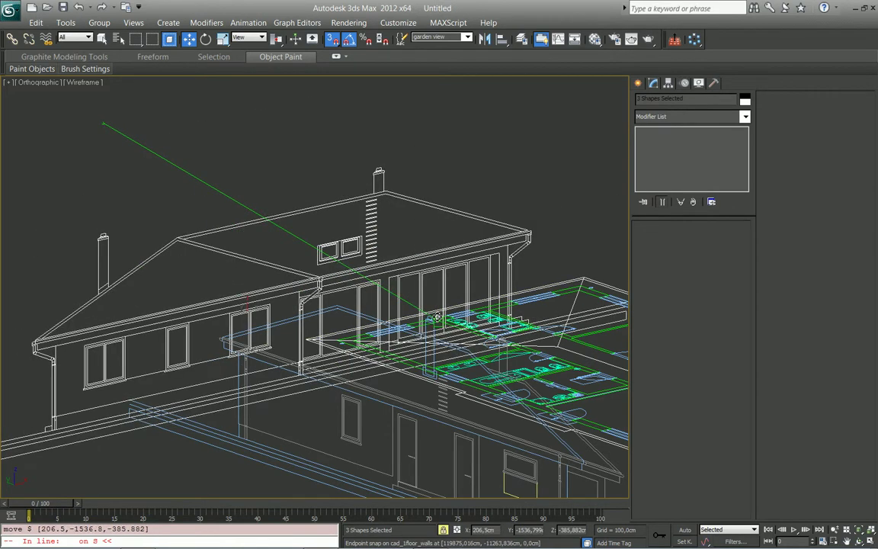
{"action": "scroll", "coordinate": [435, 317], "scroll_direction": "up", "scroll_amount": 3}
{"action": "scroll", "coordinate": [313, 286], "scroll_direction": "up", "scroll_amount": 2}
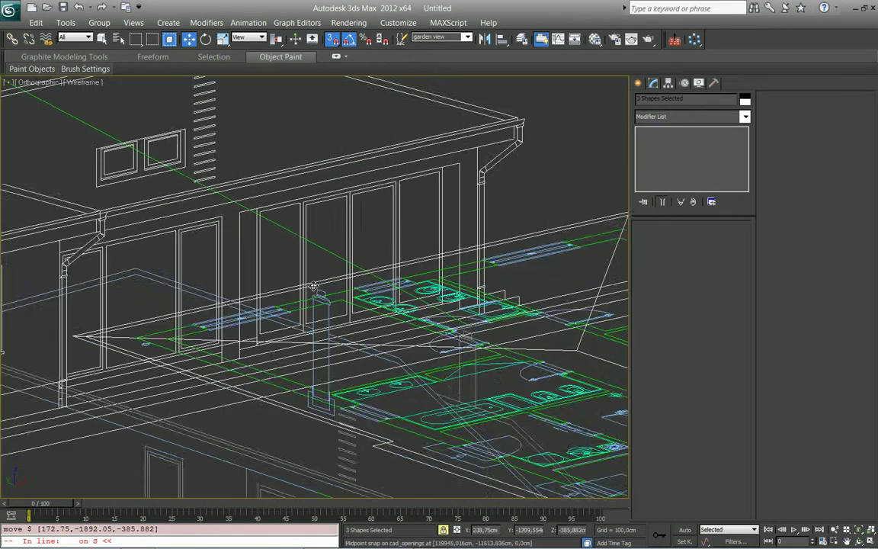
{"action": "scroll", "coordinate": [313, 286], "scroll_direction": "up", "scroll_amount": 5}
{"action": "left_click_drag", "start_coordinate": [341, 289], "coordinate": [328, 299]}
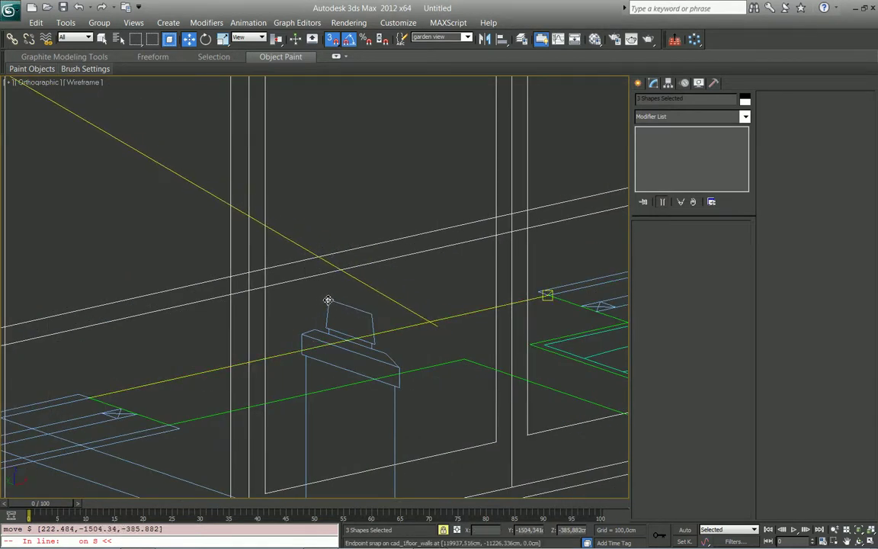
{"action": "scroll", "coordinate": [328, 299], "scroll_direction": "down", "scroll_amount": 2}
{"action": "scroll", "coordinate": [330, 302], "scroll_direction": "down", "scroll_amount": 2}
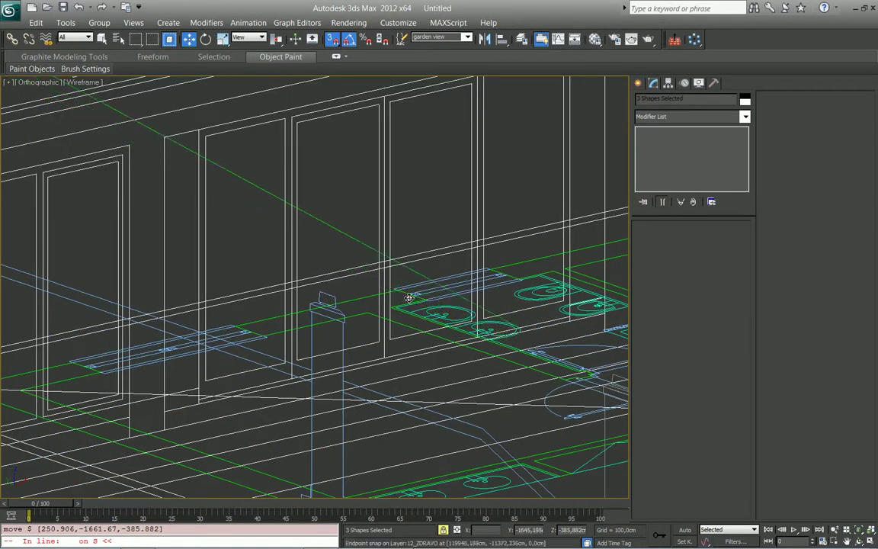
{"action": "left_click_drag", "start_coordinate": [409, 297], "coordinate": [339, 271]}
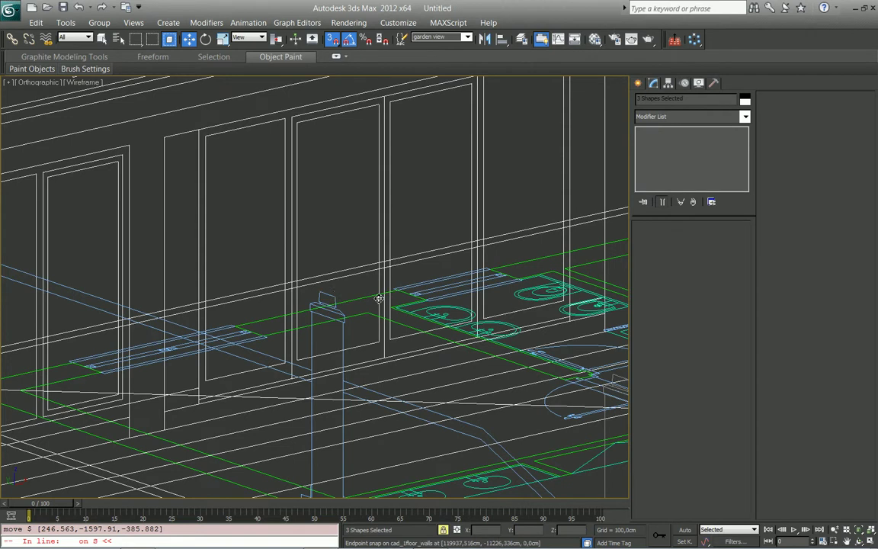
Step: Re-snap the garden elevation from its roof corner, then orbit out to view the whole house layout
{"action": "scroll", "coordinate": [378, 297], "scroll_direction": "down", "scroll_amount": 2}
{"action": "scroll", "coordinate": [394, 281], "scroll_direction": "down", "scroll_amount": 2}
{"action": "scroll", "coordinate": [402, 280], "scroll_direction": "down", "scroll_amount": 2}
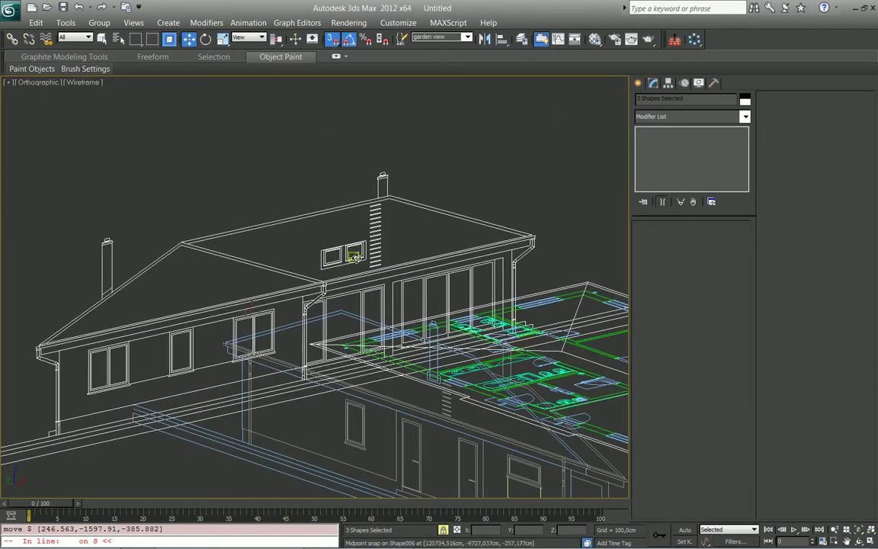
{"action": "middle_click_drag", "start_coordinate": [354, 257], "coordinate": [327, 212]}
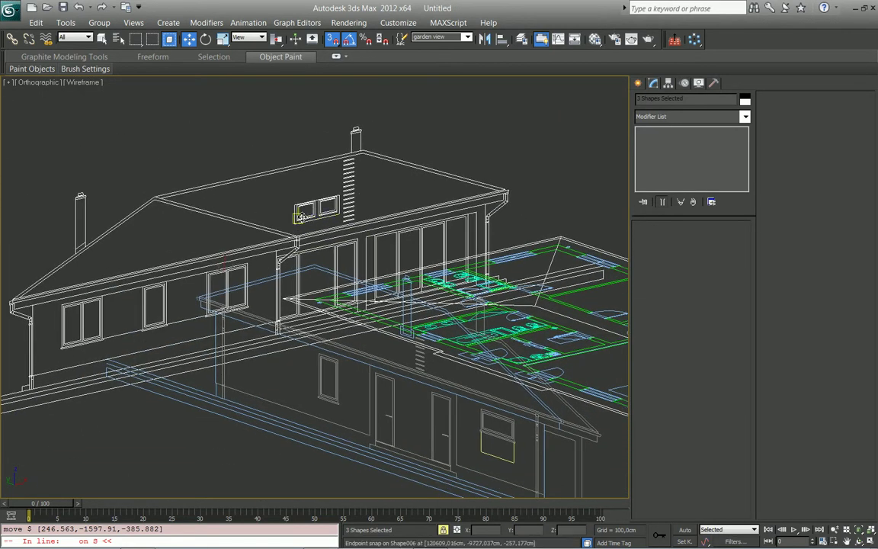
{"action": "left_click_drag", "start_coordinate": [156, 196], "coordinate": [313, 268]}
{"action": "scroll", "coordinate": [358, 259], "scroll_direction": "down", "scroll_amount": 3}
{"action": "middle_click_drag", "start_coordinate": [373, 255], "coordinate": [537, 234], "text": "alt"}
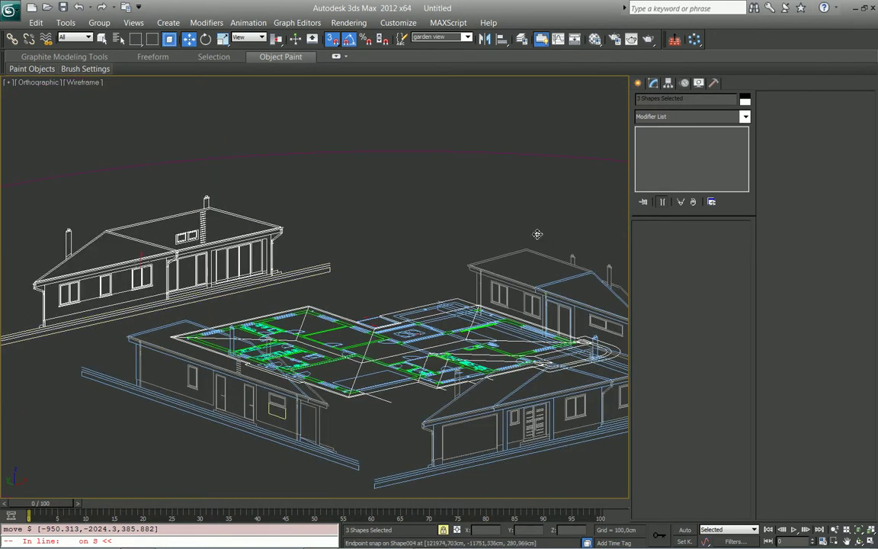
Step: Unlock the selection, pick 'side view 1', and snap-move it -2937.5 along X beside the plan
{"action": "key", "text": "space"}
{"action": "left_click", "coordinate": [449, 37]}
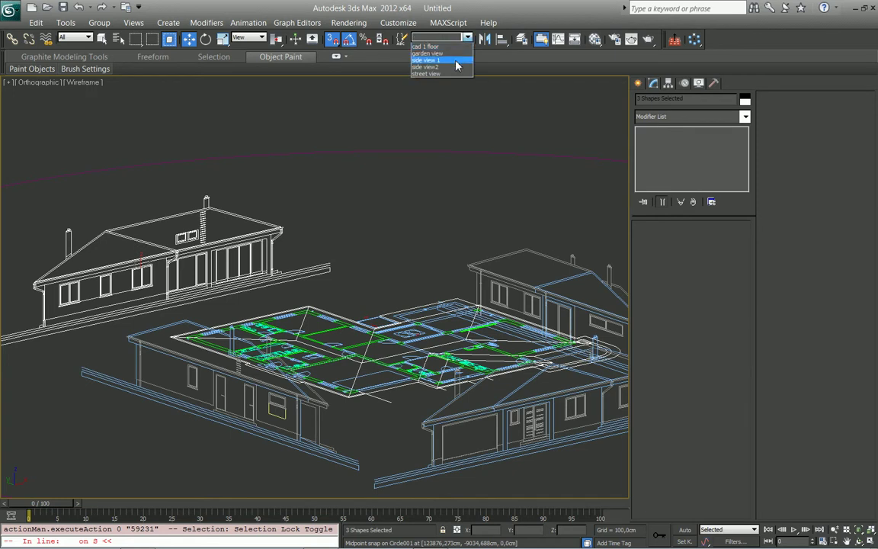
{"action": "left_click", "coordinate": [457, 59]}
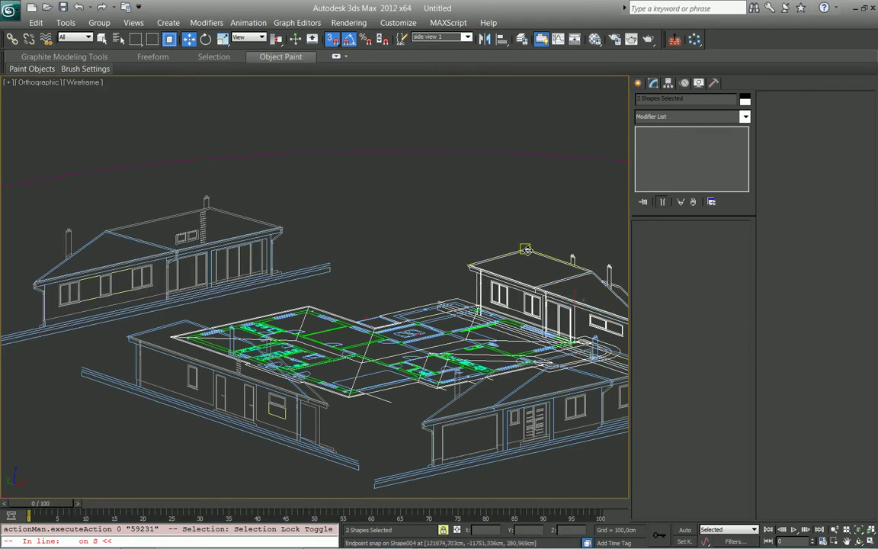
{"action": "left_click_drag", "start_coordinate": [526, 250], "coordinate": [187, 318]}
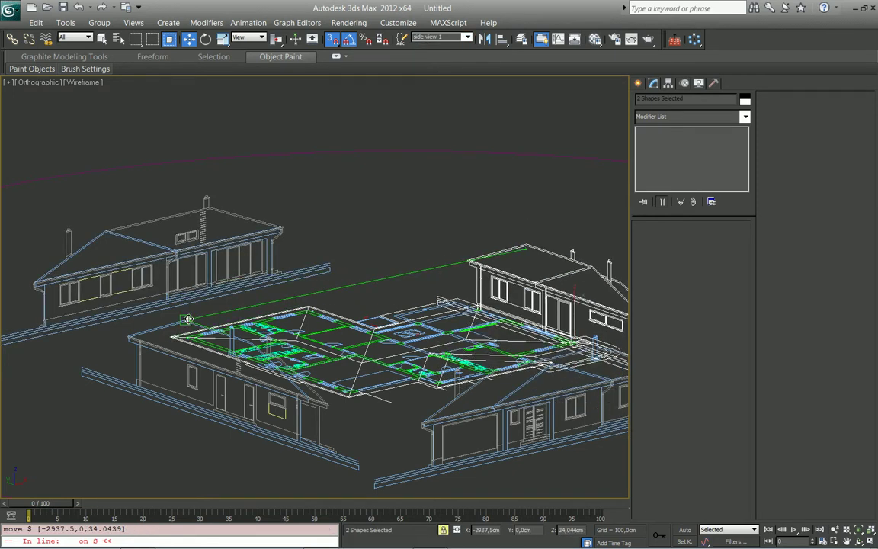
{"action": "mouse_move", "coordinate": [187, 318]}
{"action": "middle_mouse_down", "text": "alt"}
{"action": "mouse_move", "coordinate": [457, 280]}
{"action": "mouse_move", "coordinate": [332, 279]}
{"action": "middle_mouse_up", "text": "alt"}
Step: Select the 'street view' set, lock it, and snap it from its corner to the roof peak
{"action": "left_click", "coordinate": [467, 39]}
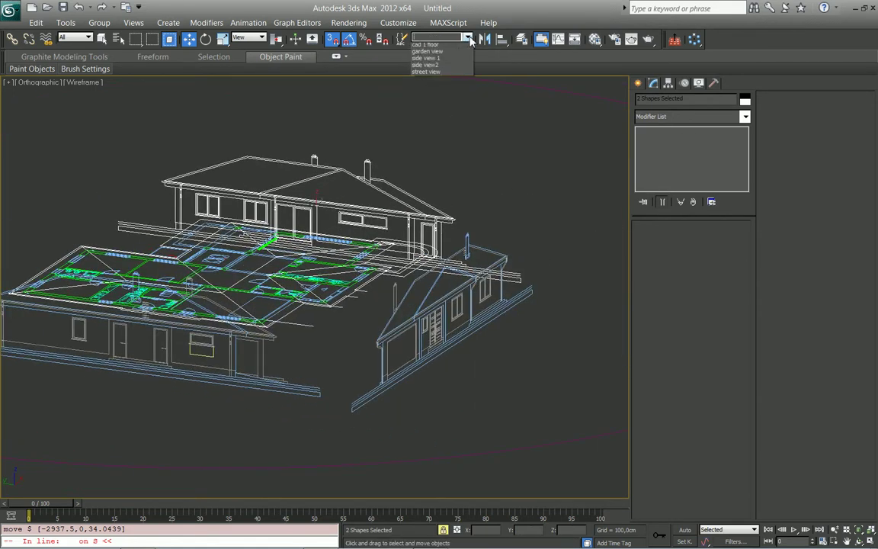
{"action": "left_click", "coordinate": [396, 61]}
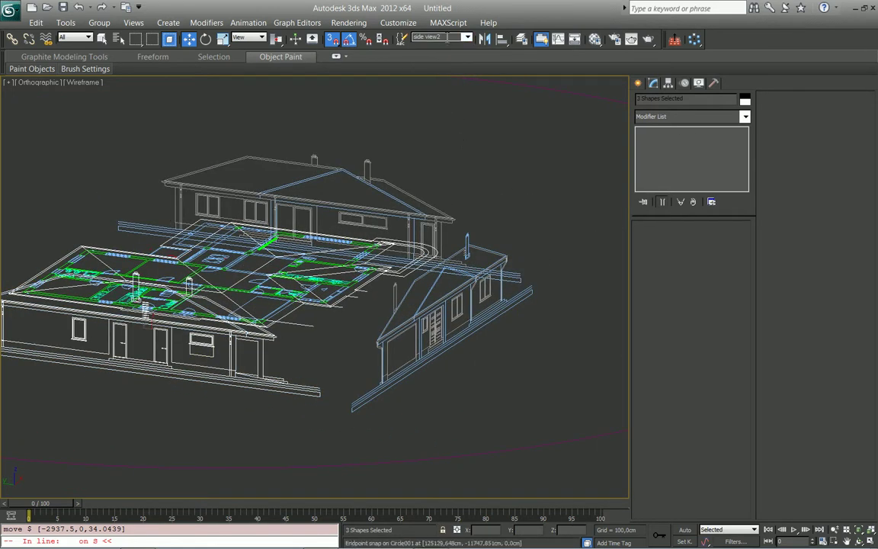
{"action": "left_click", "coordinate": [467, 38]}
{"action": "left_click", "coordinate": [461, 70]}
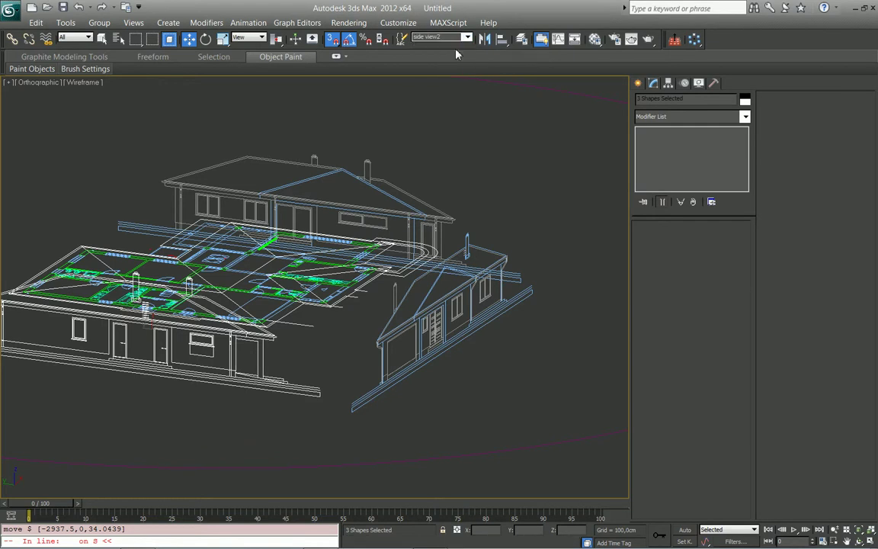
{"action": "left_click", "coordinate": [467, 39]}
{"action": "left_click", "coordinate": [409, 67]}
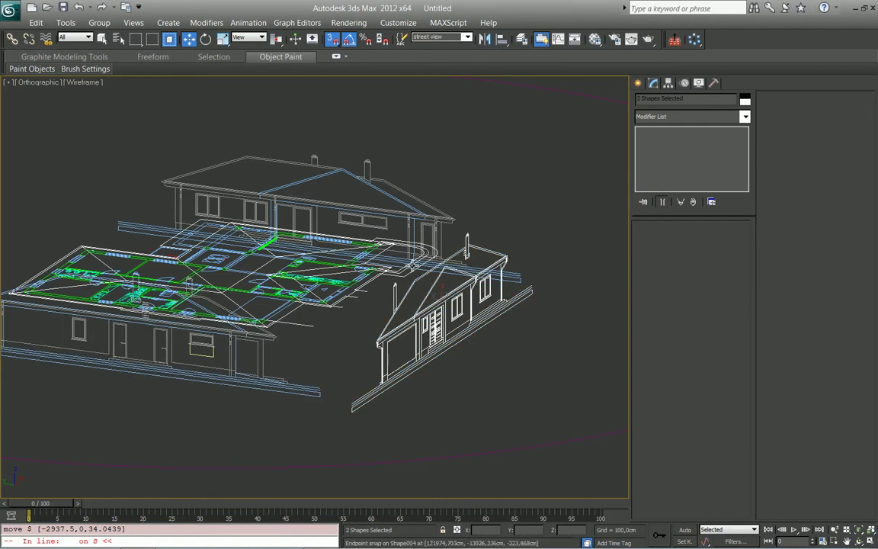
{"action": "scroll", "coordinate": [412, 280], "scroll_direction": "up", "scroll_amount": 2}
{"action": "scroll", "coordinate": [363, 308], "scroll_direction": "up", "scroll_amount": 1}
{"action": "scroll", "coordinate": [435, 272], "scroll_direction": "up", "scroll_amount": 1}
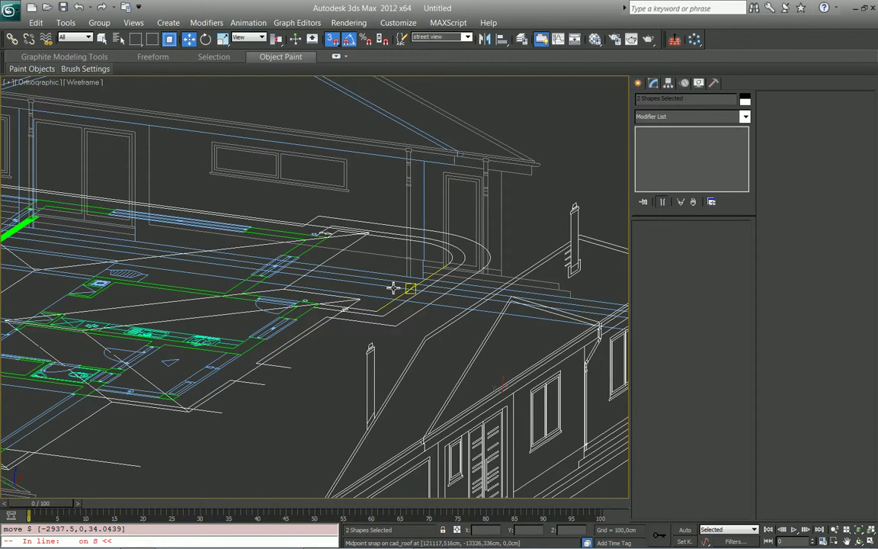
{"action": "scroll", "coordinate": [393, 287], "scroll_direction": "down", "scroll_amount": 2}
{"action": "scroll", "coordinate": [447, 299], "scroll_direction": "down", "scroll_amount": 2}
{"action": "key", "text": "space"}
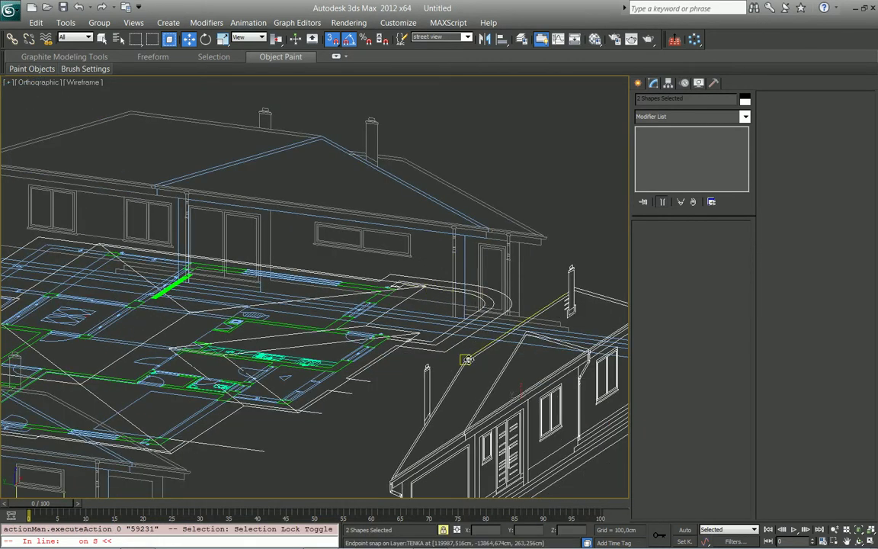
{"action": "mouse_move", "coordinate": [466, 359]}
{"action": "left_mouse_down"}
{"action": "mouse_move", "coordinate": [321, 135]}
{"action": "mouse_move", "coordinate": [133, 111]}
{"action": "left_mouse_up"}
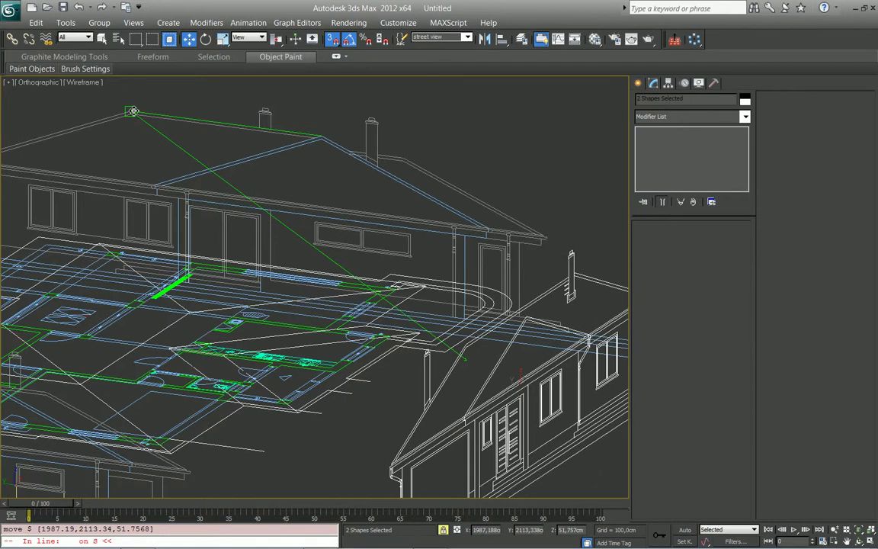
Step: Orbit to a flat front elevation of the house and unlock the selection
{"action": "scroll", "coordinate": [346, 221], "scroll_direction": "up", "scroll_amount": 3}
{"action": "scroll", "coordinate": [351, 229], "scroll_direction": "down", "scroll_amount": 2}
{"action": "scroll", "coordinate": [362, 267], "scroll_direction": "down", "scroll_amount": 2}
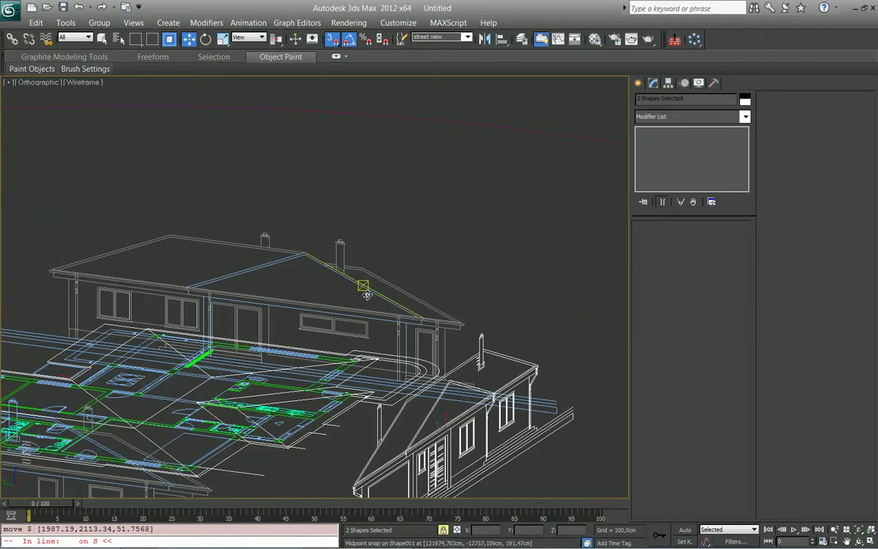
{"action": "middle_click_drag", "start_coordinate": [366, 294], "coordinate": [386, 220], "text": "alt"}
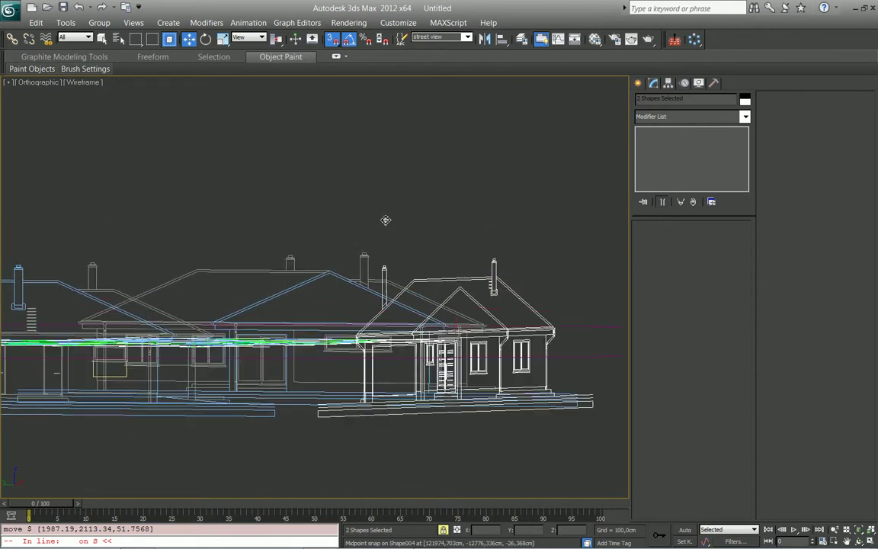
{"action": "mouse_move", "coordinate": [384, 217]}
{"action": "middle_mouse_down", "text": "alt"}
{"action": "mouse_move", "coordinate": [360, 261]}
{"action": "mouse_move", "coordinate": [368, 260]}
{"action": "mouse_move", "coordinate": [308, 255]}
{"action": "middle_mouse_up", "text": "alt"}
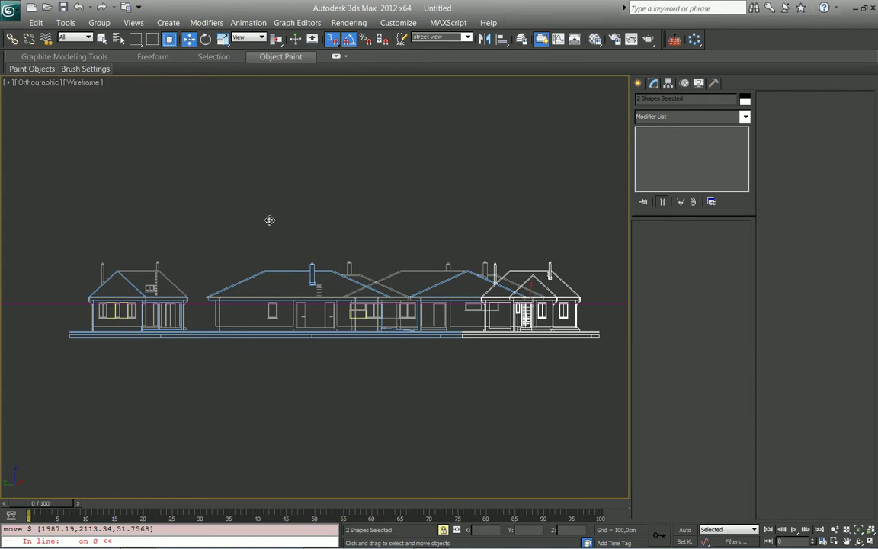
{"action": "key", "text": "space"}
Step: Select the 'cad 1 floor' set and hide the floor plan
{"action": "left_click", "coordinate": [464, 38]}
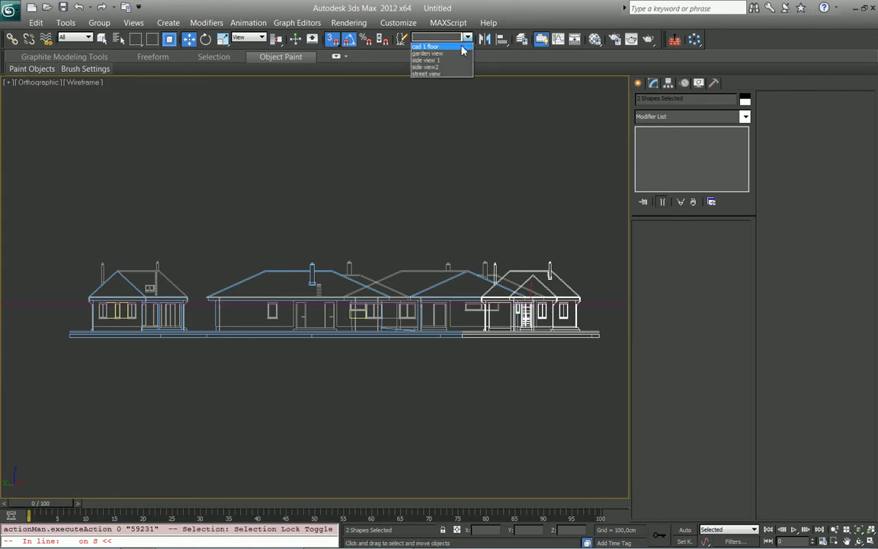
{"action": "left_click", "coordinate": [461, 47]}
{"action": "right_click", "coordinate": [402, 209]}
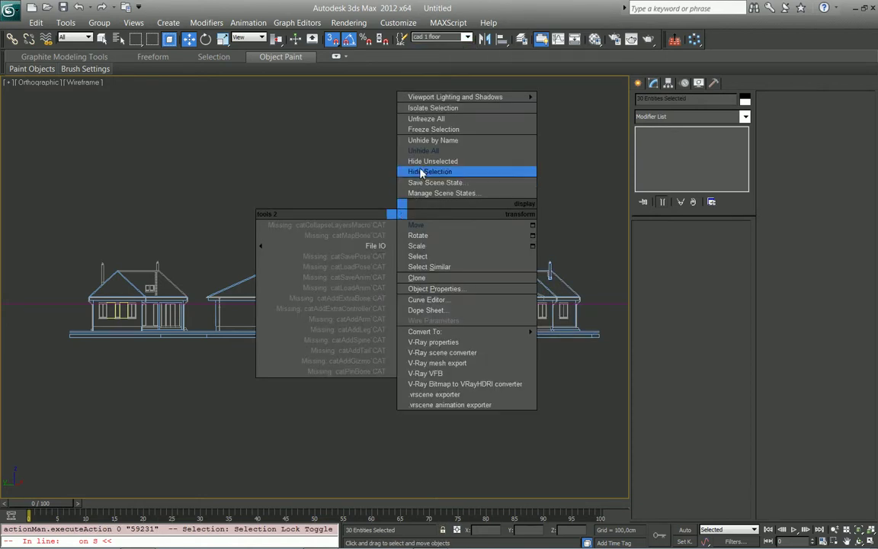
{"action": "left_click", "coordinate": [422, 173]}
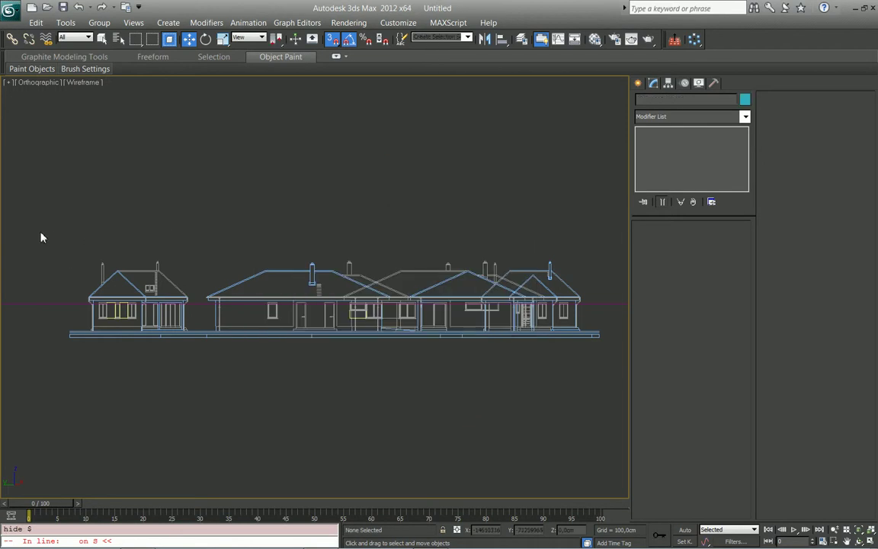
Step: Window-select the elevations, turn snaps off, and raise them 226.66 cm along Z
{"action": "left_click_drag", "start_coordinate": [42, 236], "coordinate": [621, 357]}
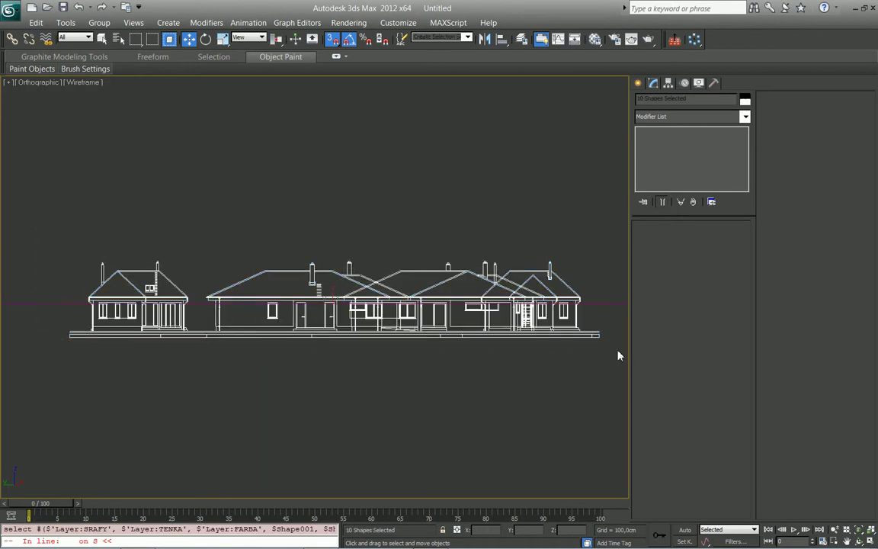
{"action": "scroll", "coordinate": [375, 282], "scroll_direction": "up", "scroll_amount": 3}
{"action": "key", "text": "s"}
{"action": "scroll", "coordinate": [345, 301], "scroll_direction": "up", "scroll_amount": 2}
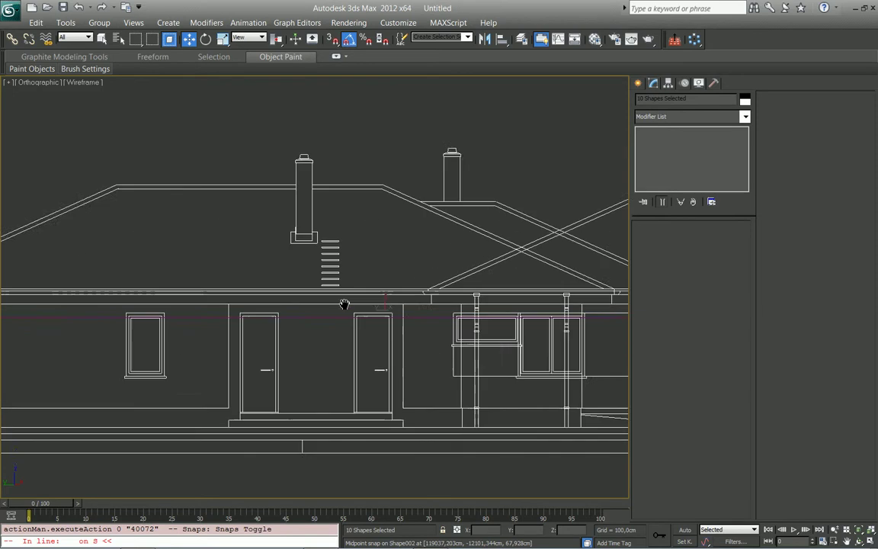
{"action": "scroll", "coordinate": [345, 304], "scroll_direction": "up", "scroll_amount": 2}
{"action": "key", "text": "space"}
{"action": "left_click_drag", "start_coordinate": [364, 337], "coordinate": [386, 254]}
{"action": "left_click_drag", "start_coordinate": [390, 313], "coordinate": [381, 182]}
{"action": "scroll", "coordinate": [422, 240], "scroll_direction": "down", "scroll_amount": 3}
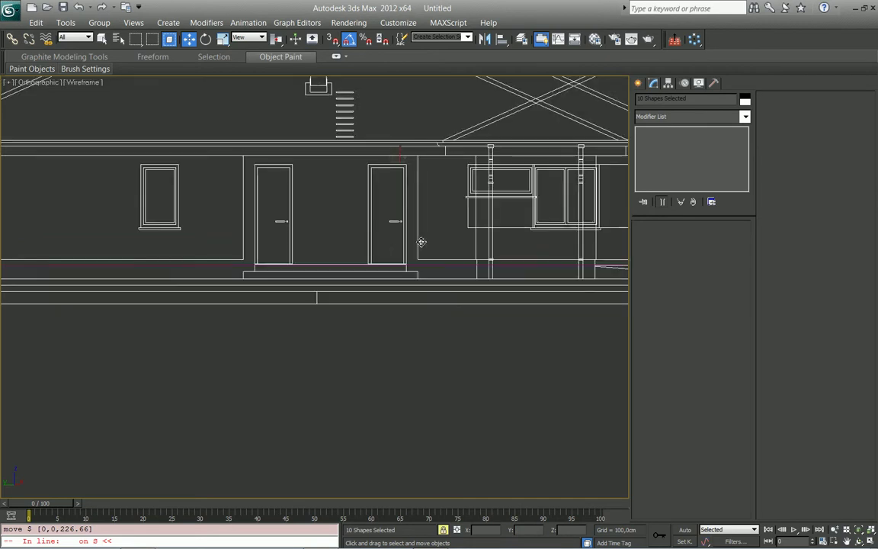
{"action": "middle_click_drag", "start_coordinate": [421, 240], "coordinate": [154, 253]}
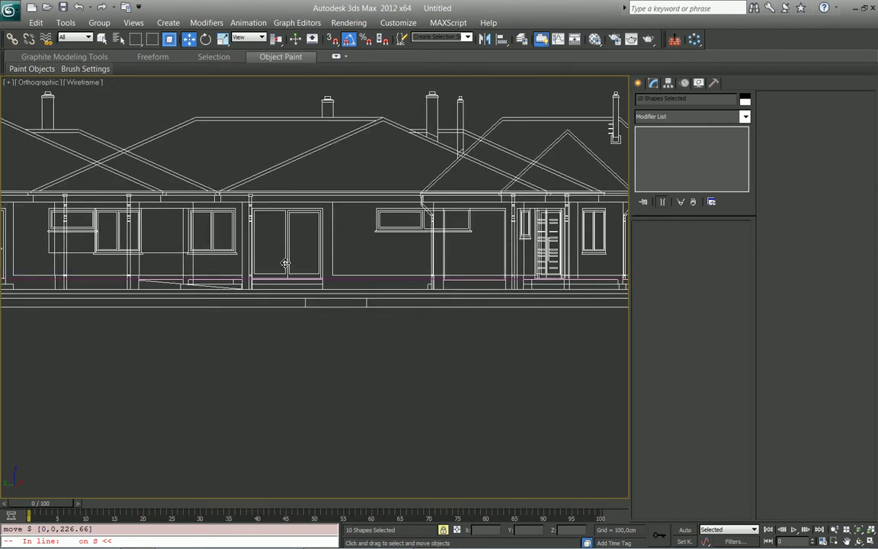
{"action": "scroll", "coordinate": [341, 268], "scroll_direction": "up", "scroll_amount": 2}
{"action": "scroll", "coordinate": [335, 273], "scroll_direction": "up", "scroll_amount": 2}
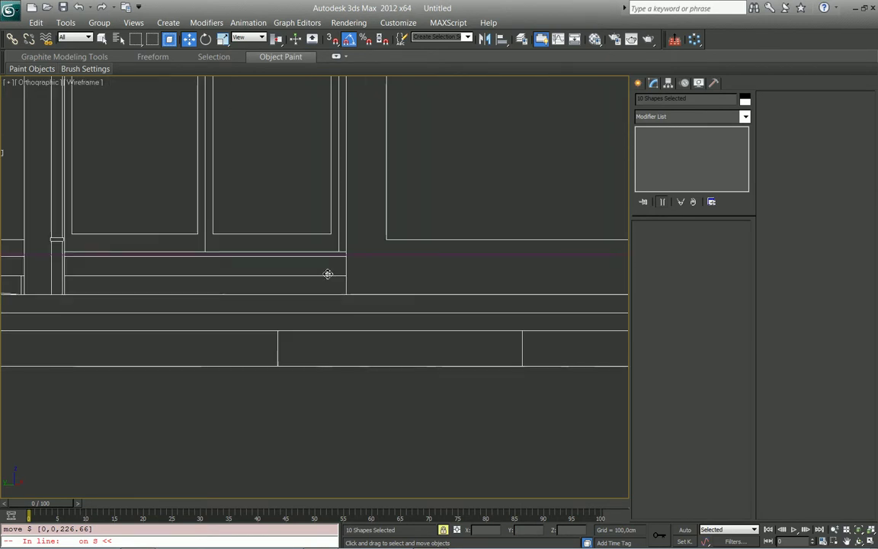
{"action": "scroll", "coordinate": [342, 272], "scroll_direction": "down", "scroll_amount": 1}
Step: Switch to DraftSight and pan from the elevations to bring the whole floor plan into view
{"action": "key", "text": "alt+Tab"}
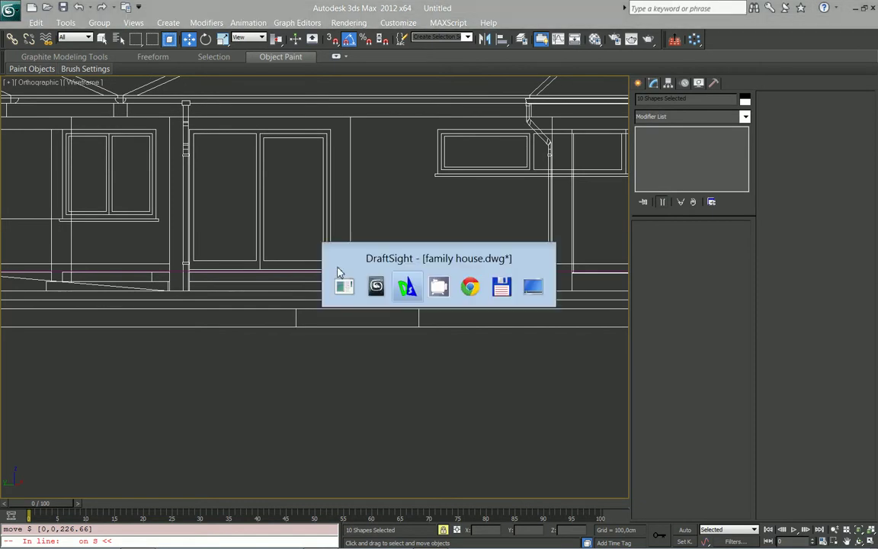
{"action": "scroll", "coordinate": [303, 233], "scroll_direction": "down", "scroll_amount": 3}
{"action": "middle_click_drag", "start_coordinate": [205, 355], "coordinate": [397, 407]}
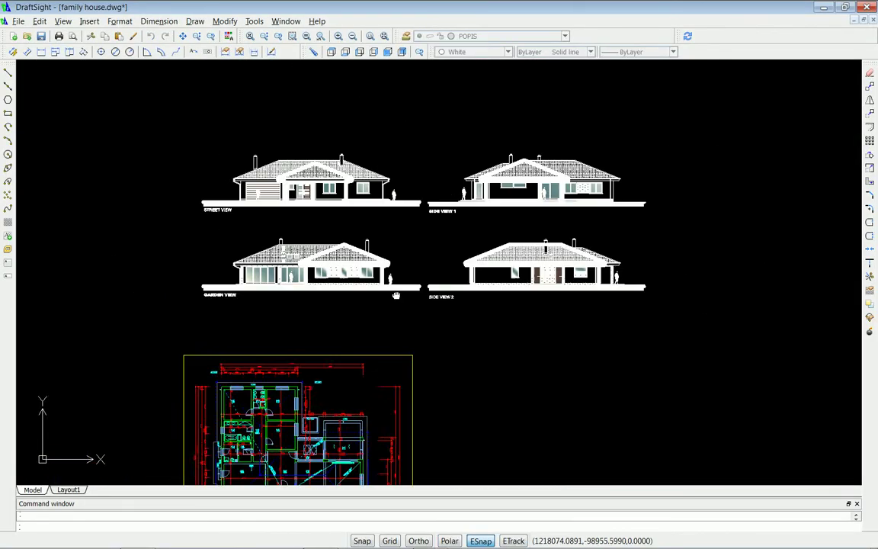
{"action": "scroll", "coordinate": [398, 408], "scroll_direction": "up", "scroll_amount": 2}
{"action": "scroll", "coordinate": [511, 129], "scroll_direction": "up", "scroll_amount": 2}
{"action": "middle_click_drag", "start_coordinate": [457, 320], "coordinate": [567, 147]}
{"action": "scroll", "coordinate": [487, 428], "scroll_direction": "up", "scroll_amount": 1}
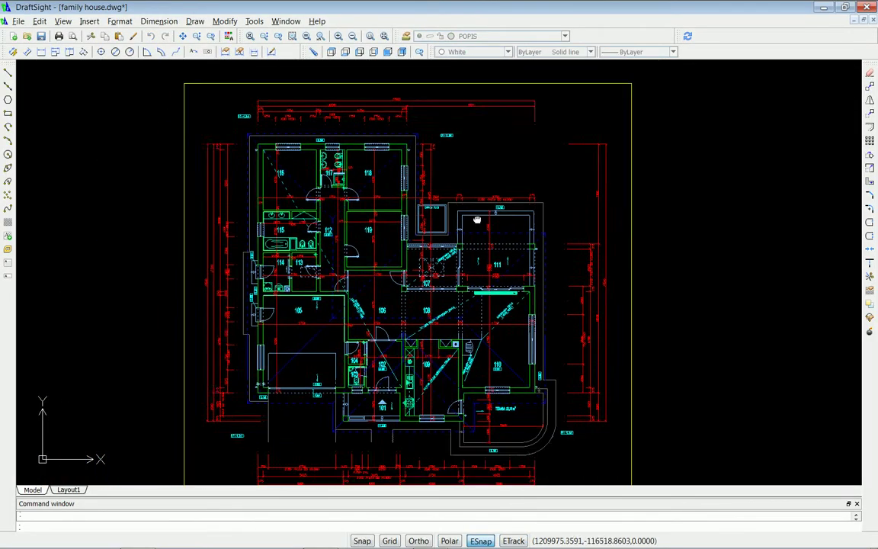
{"action": "scroll", "coordinate": [488, 429], "scroll_direction": "up", "scroll_amount": 1}
{"action": "scroll", "coordinate": [488, 429], "scroll_direction": "up", "scroll_amount": 2}
{"action": "scroll", "coordinate": [450, 395], "scroll_direction": "up", "scroll_amount": 2}
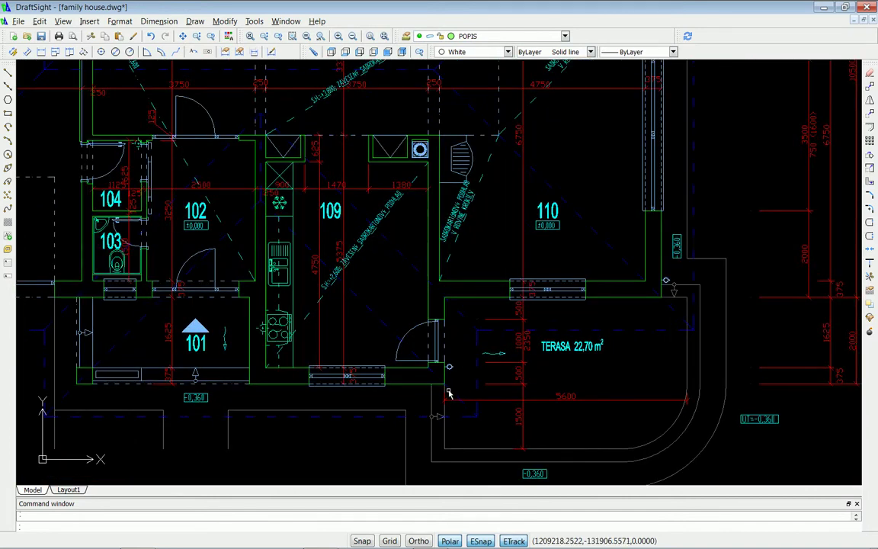
{"action": "scroll", "coordinate": [570, 327], "scroll_direction": "down", "scroll_amount": 3}
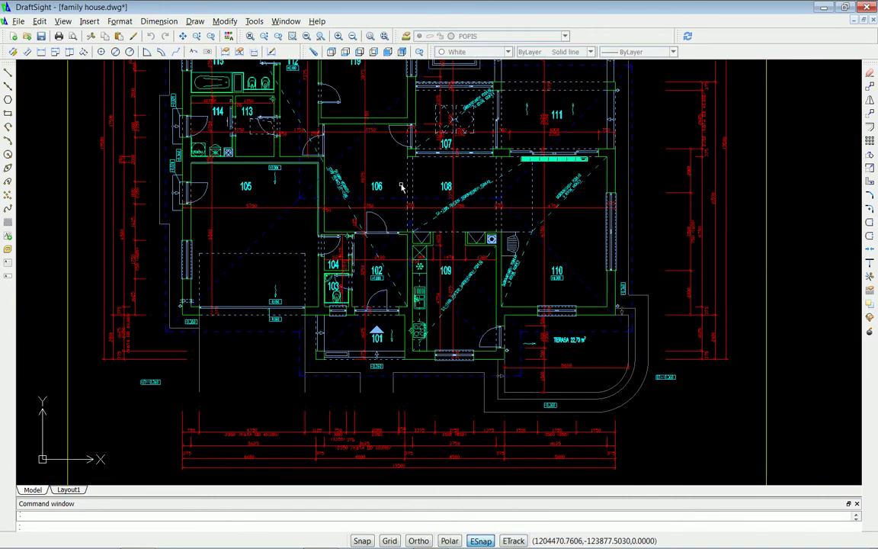
{"action": "mouse_move", "coordinate": [401, 240]}
{"action": "middle_mouse_down"}
{"action": "mouse_move", "coordinate": [423, 277]}
{"action": "mouse_move", "coordinate": [427, 192]}
{"action": "mouse_move", "coordinate": [412, 188]}
{"action": "middle_mouse_up"}
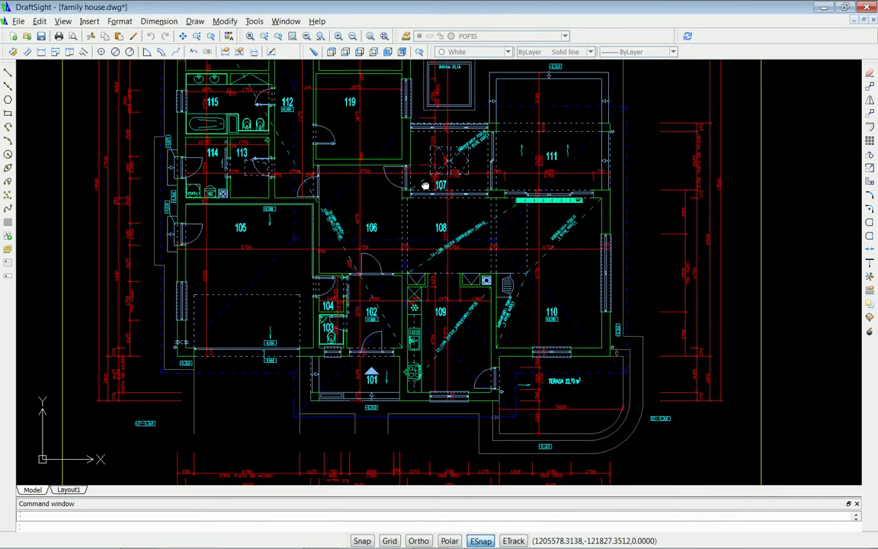
Step: Pan around the floor plan to inspect rooms 101–119 and the terrace, ending centred on rooms 101–110
{"action": "scroll", "coordinate": [261, 352], "scroll_direction": "up", "scroll_amount": 5}
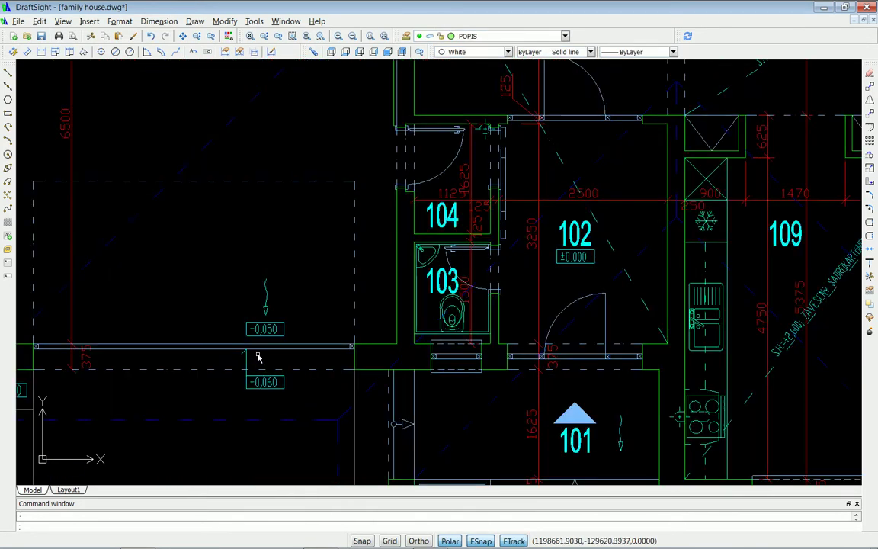
{"action": "scroll", "coordinate": [262, 347], "scroll_direction": "down", "scroll_amount": 2}
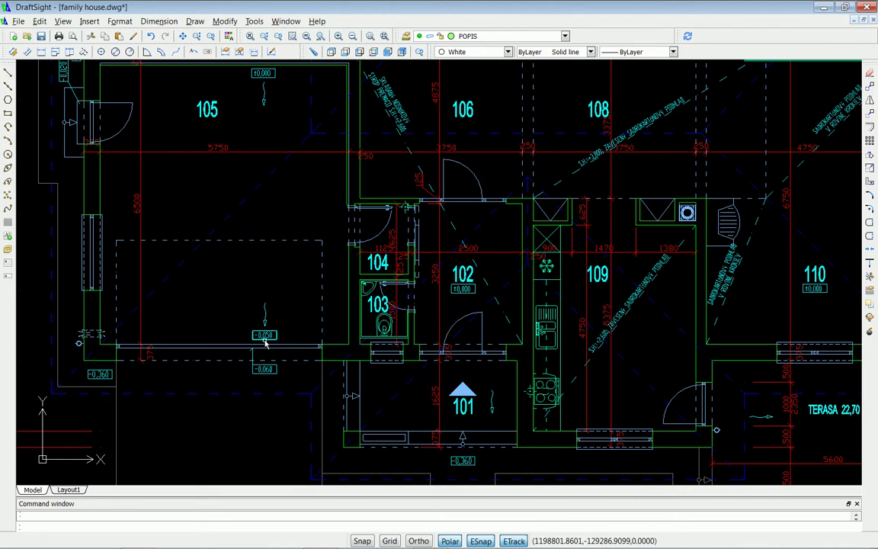
{"action": "middle_click_drag", "start_coordinate": [265, 343], "coordinate": [290, 275]}
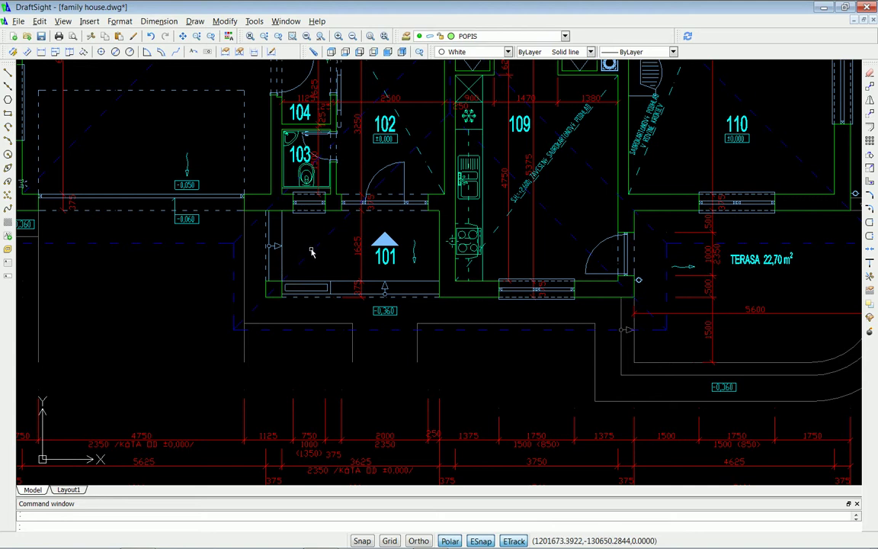
{"action": "middle_click_drag", "start_coordinate": [624, 281], "coordinate": [450, 289]}
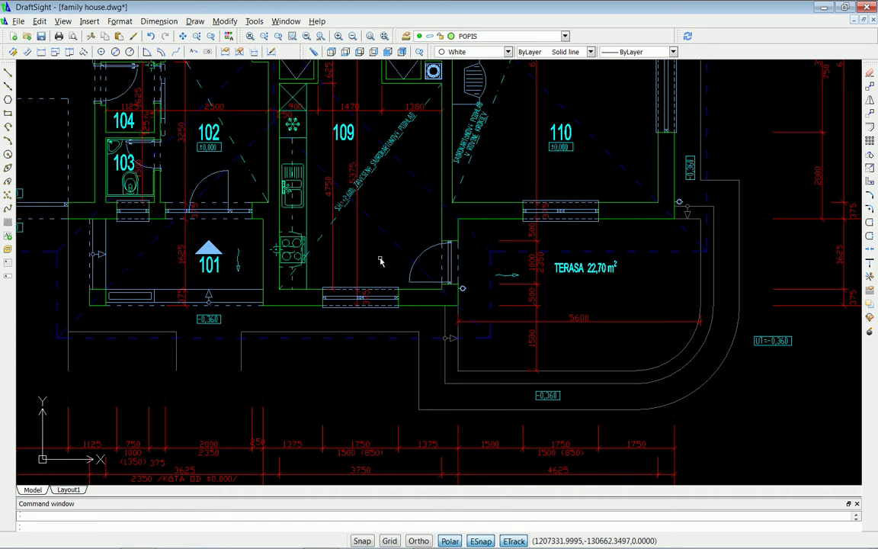
{"action": "scroll", "coordinate": [381, 261], "scroll_direction": "down", "scroll_amount": 2}
{"action": "middle_click_drag", "start_coordinate": [364, 117], "coordinate": [392, 298]}
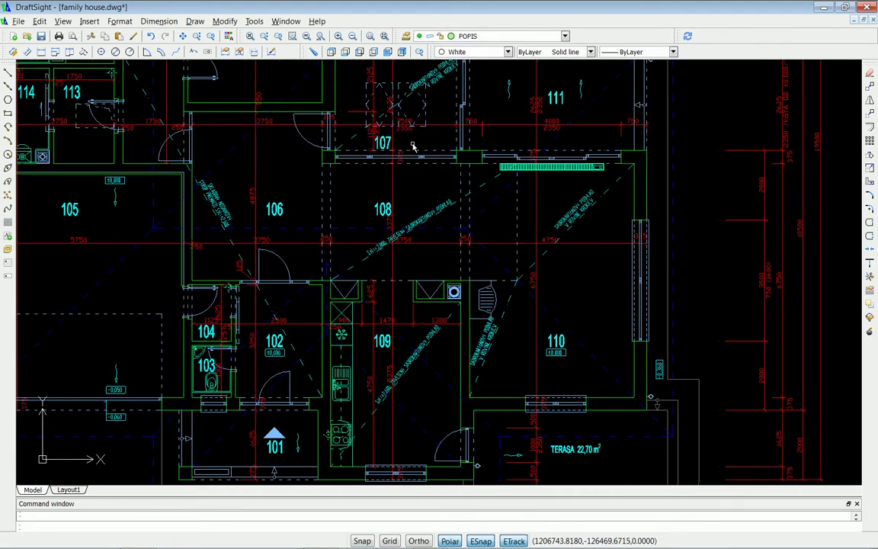
{"action": "middle_click_drag", "start_coordinate": [411, 145], "coordinate": [400, 319]}
{"action": "middle_click_drag", "start_coordinate": [375, 254], "coordinate": [524, 304]}
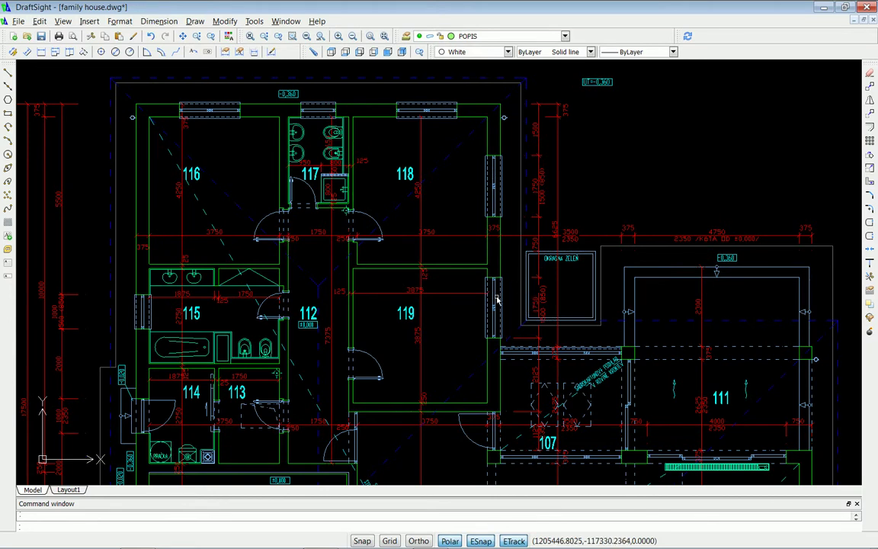
{"action": "mouse_move", "coordinate": [486, 356]}
{"action": "middle_mouse_down"}
{"action": "mouse_move", "coordinate": [423, 157]}
{"action": "mouse_move", "coordinate": [427, 59]}
{"action": "mouse_move", "coordinate": [428, 109]}
{"action": "middle_mouse_up"}
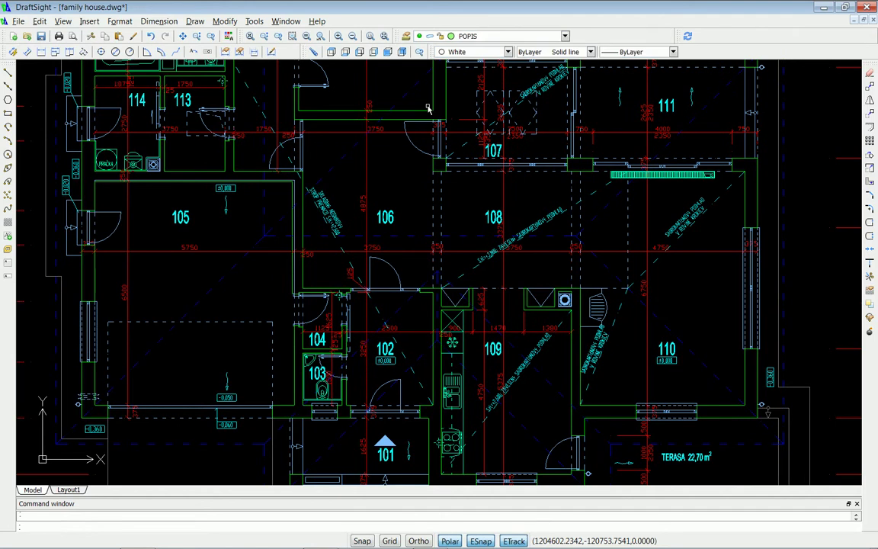
{"action": "middle_click_drag", "start_coordinate": [415, 407], "coordinate": [397, 197]}
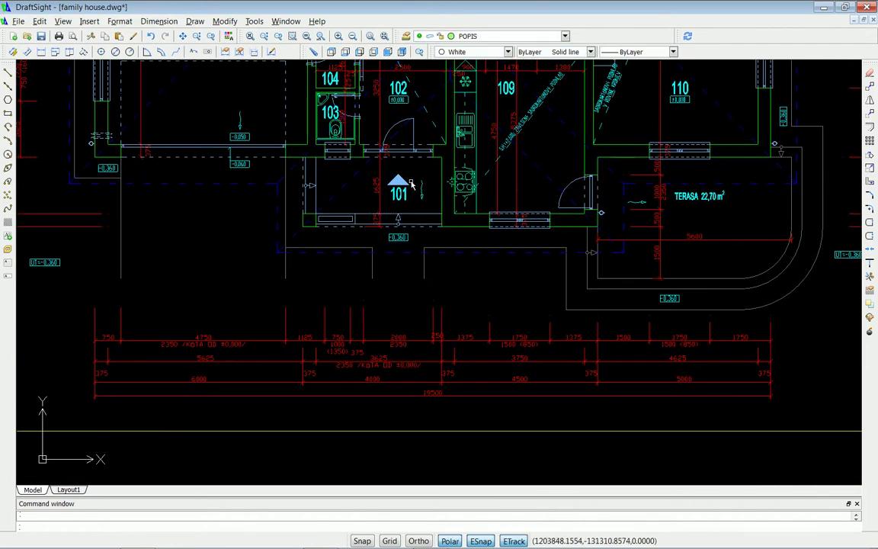
{"action": "middle_click_drag", "start_coordinate": [491, 167], "coordinate": [431, 230]}
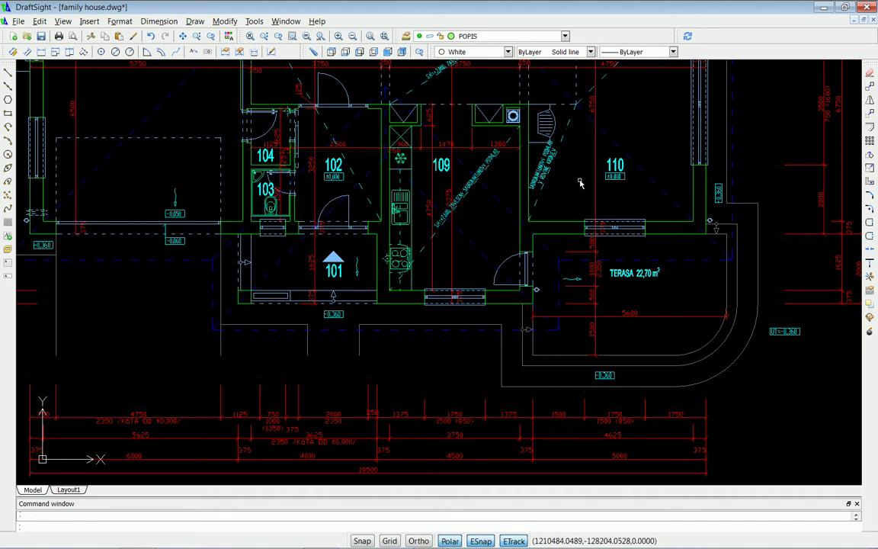
Step: Switch to 3ds Max and orbit to see all four elevations at an angle
{"action": "key", "text": "alt+Tab"}
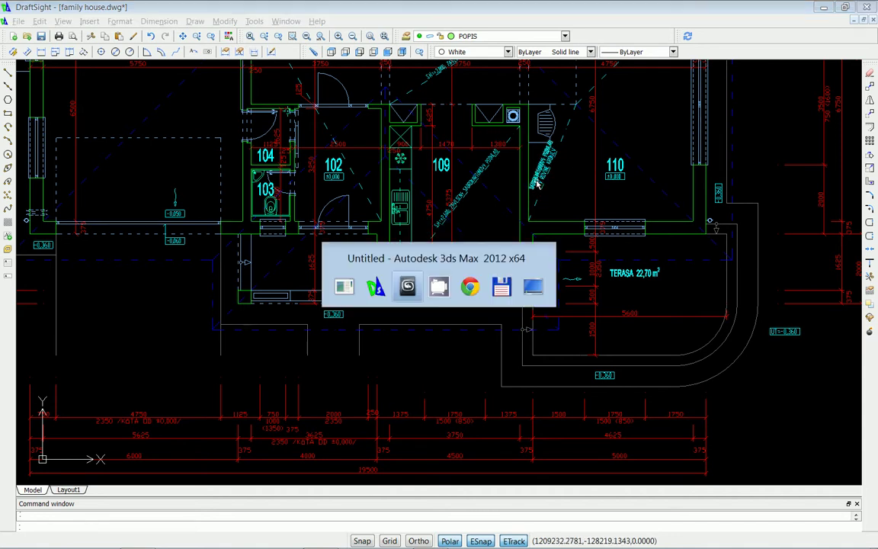
{"action": "scroll", "coordinate": [436, 198], "scroll_direction": "down", "scroll_amount": 2}
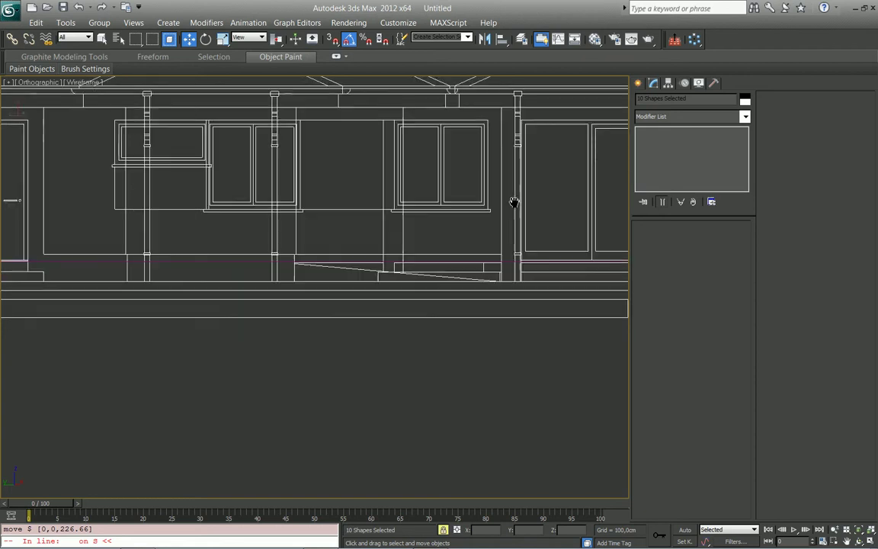
{"action": "scroll", "coordinate": [445, 227], "scroll_direction": "down", "scroll_amount": 2}
{"action": "scroll", "coordinate": [419, 240], "scroll_direction": "down", "scroll_amount": 2}
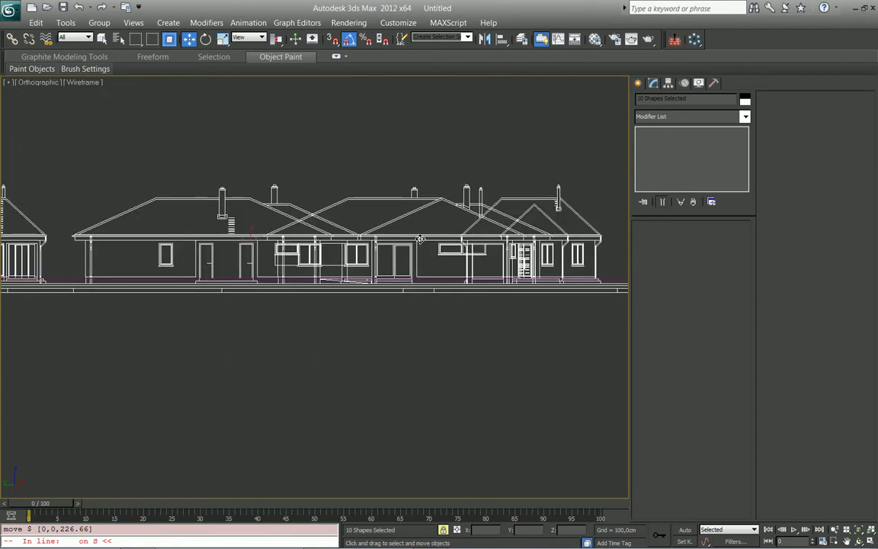
{"action": "middle_click_drag", "start_coordinate": [346, 241], "coordinate": [409, 249], "text": "alt"}
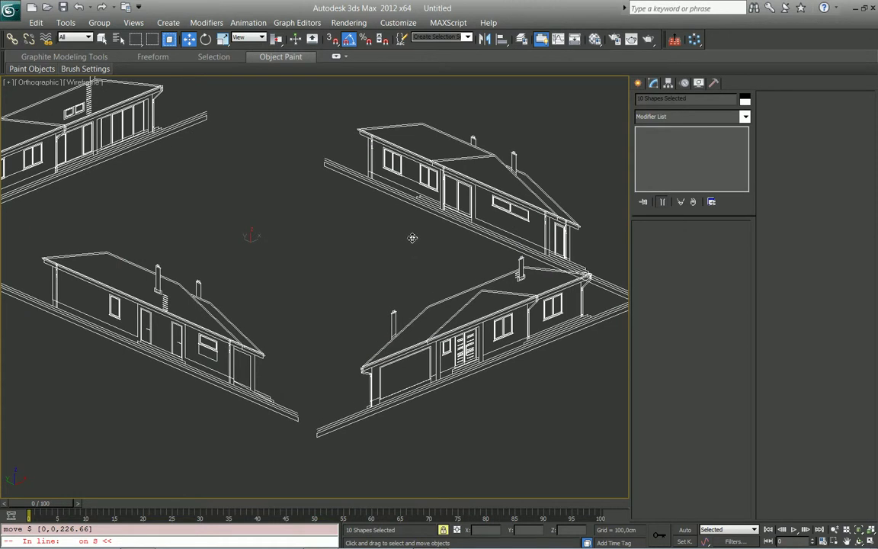
{"action": "scroll", "coordinate": [366, 259], "scroll_direction": "up", "scroll_amount": 3}
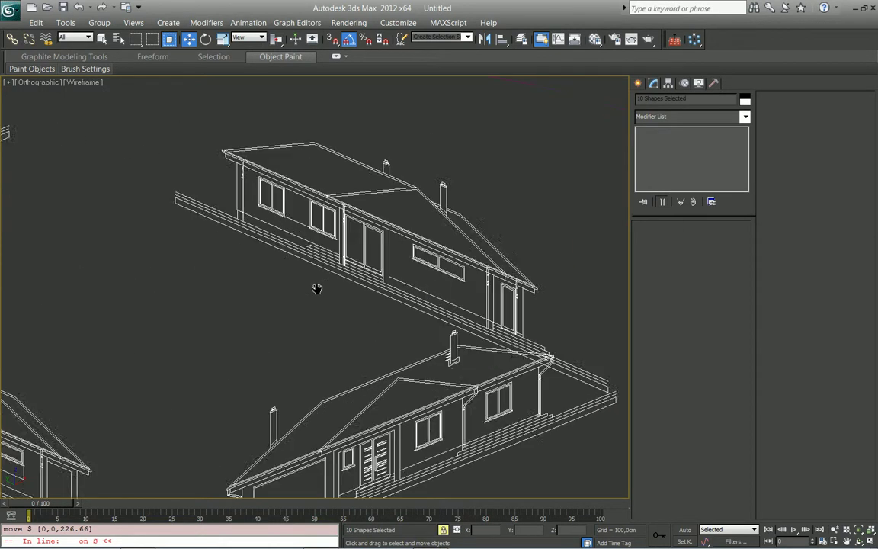
{"action": "scroll", "coordinate": [320, 287], "scroll_direction": "up", "scroll_amount": 2}
Step: Set the viewport to Front view, zoom extents on the elevations, and pan across the front elevation
{"action": "key", "text": "f"}
{"action": "key", "text": "z"}
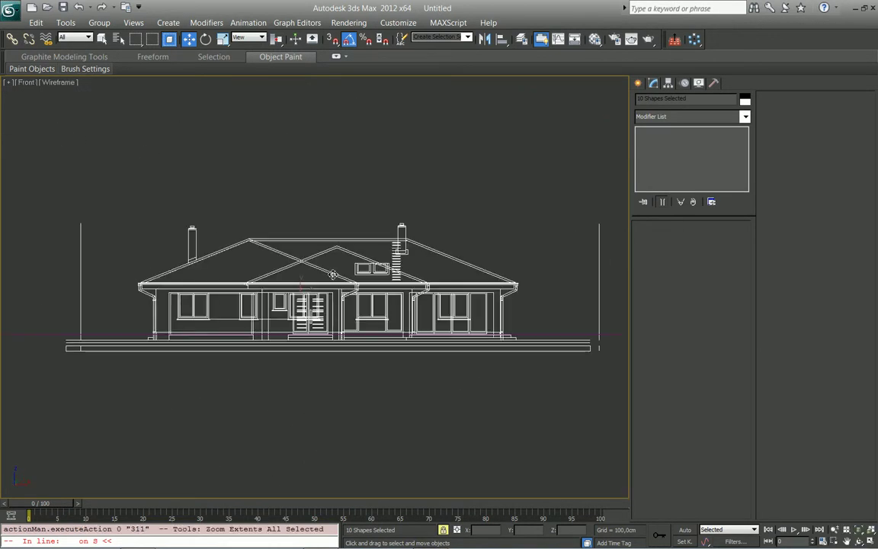
{"action": "scroll", "coordinate": [299, 250], "scroll_direction": "up", "scroll_amount": 5}
{"action": "mouse_move", "coordinate": [298, 265]}
{"action": "middle_mouse_down"}
{"action": "mouse_move", "coordinate": [179, 333]}
{"action": "mouse_move", "coordinate": [446, 207]}
{"action": "middle_mouse_up"}
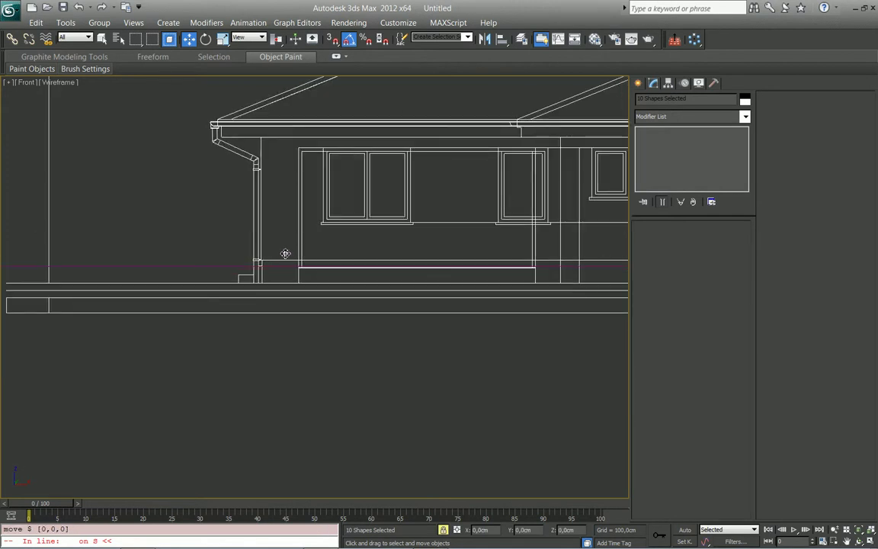
{"action": "scroll", "coordinate": [285, 263], "scroll_direction": "down", "scroll_amount": 2}
{"action": "scroll", "coordinate": [285, 257], "scroll_direction": "down", "scroll_amount": 2}
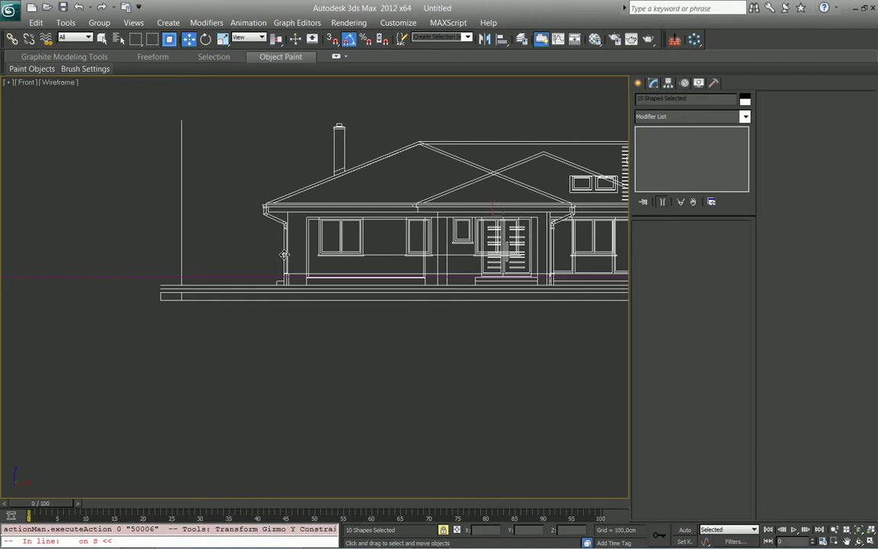
{"action": "scroll", "coordinate": [285, 255], "scroll_direction": "up", "scroll_amount": 3}
{"action": "scroll", "coordinate": [299, 268], "scroll_direction": "up", "scroll_amount": 2}
{"action": "scroll", "coordinate": [300, 269], "scroll_direction": "up", "scroll_amount": 2}
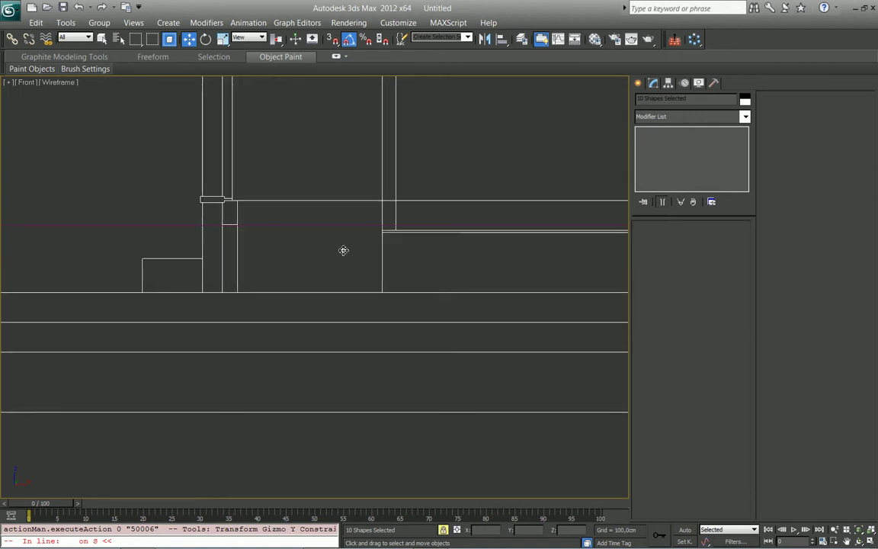
{"action": "scroll", "coordinate": [291, 227], "scroll_direction": "down", "scroll_amount": 2}
{"action": "scroll", "coordinate": [300, 222], "scroll_direction": "down", "scroll_amount": 3}
{"action": "scroll", "coordinate": [300, 222], "scroll_direction": "down", "scroll_amount": 2}
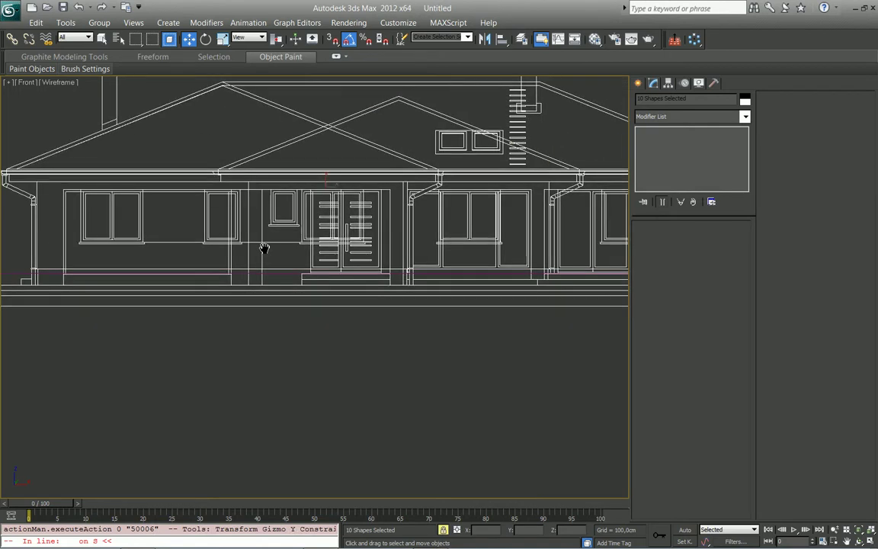
{"action": "scroll", "coordinate": [266, 233], "scroll_direction": "up", "scroll_amount": 2}
Step: Orbit back to an angled view and zoom in close on a front door and windows
{"action": "middle_click_drag", "start_coordinate": [264, 234], "coordinate": [404, 259], "text": "alt"}
{"action": "scroll", "coordinate": [404, 259], "scroll_direction": "down", "scroll_amount": 1}
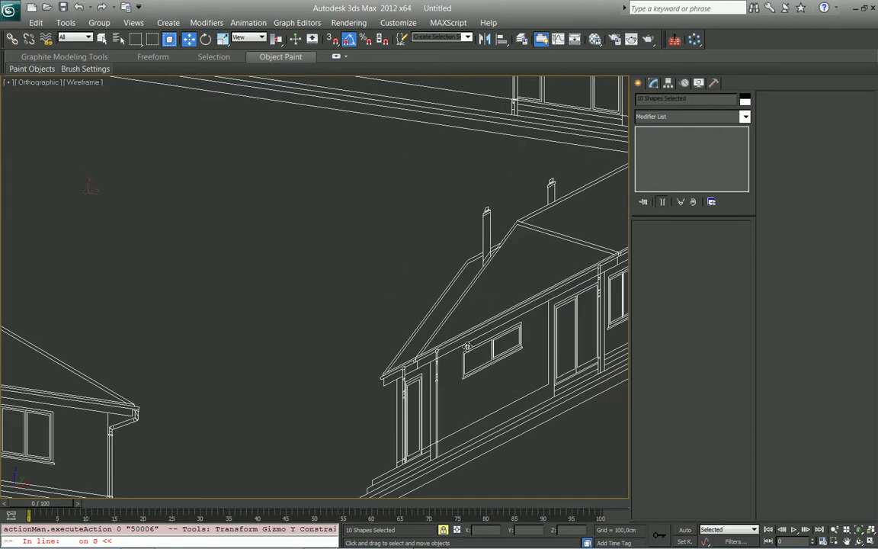
{"action": "scroll", "coordinate": [361, 236], "scroll_direction": "down", "scroll_amount": 1}
{"action": "scroll", "coordinate": [350, 256], "scroll_direction": "down", "scroll_amount": 1}
{"action": "scroll", "coordinate": [363, 280], "scroll_direction": "down", "scroll_amount": 1}
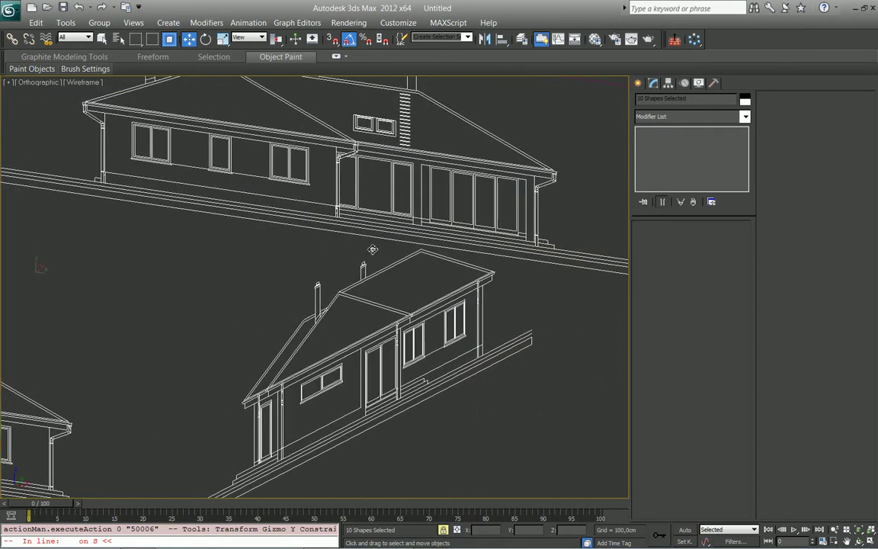
{"action": "scroll", "coordinate": [397, 214], "scroll_direction": "up", "scroll_amount": 4}
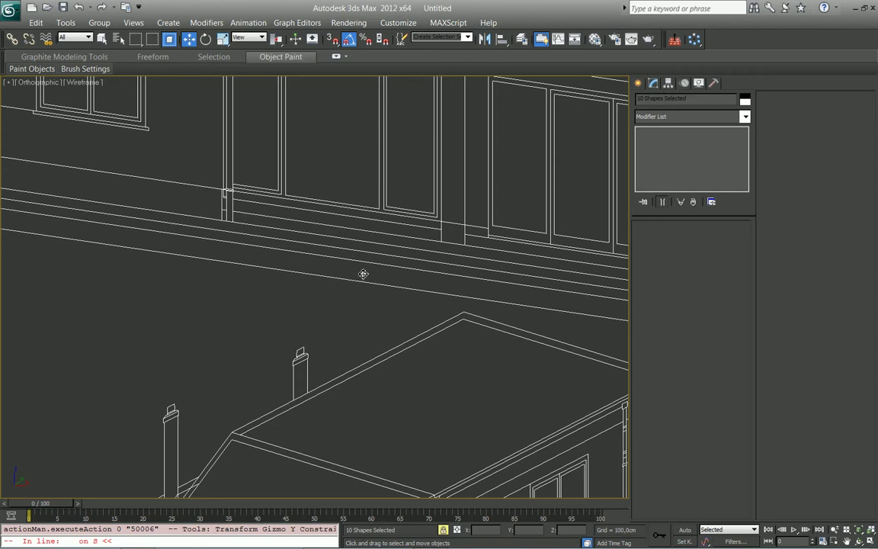
{"action": "scroll", "coordinate": [364, 273], "scroll_direction": "down", "scroll_amount": 2}
{"action": "scroll", "coordinate": [364, 271], "scroll_direction": "down", "scroll_amount": 2}
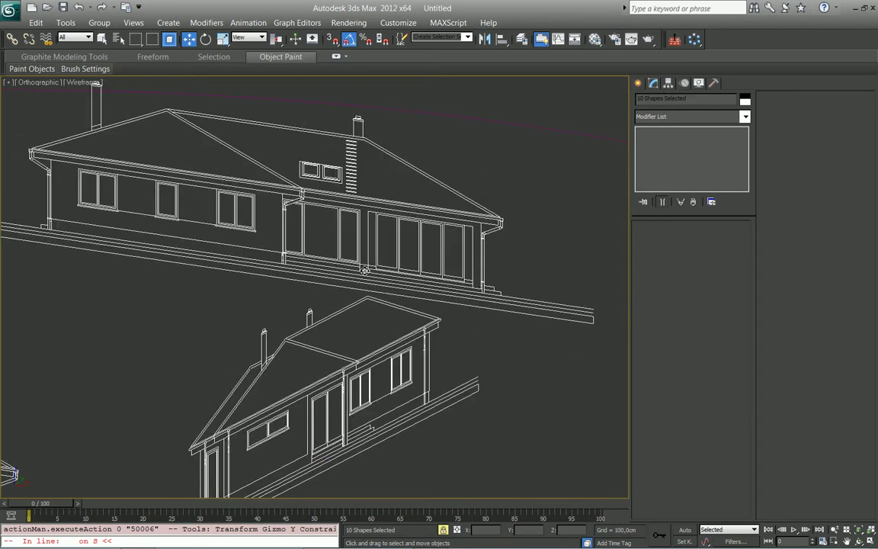
{"action": "scroll", "coordinate": [364, 271], "scroll_direction": "down", "scroll_amount": 2}
{"action": "middle_click_drag", "start_coordinate": [249, 295], "coordinate": [304, 304]}
{"action": "scroll", "coordinate": [397, 214], "scroll_direction": "up", "scroll_amount": 3}
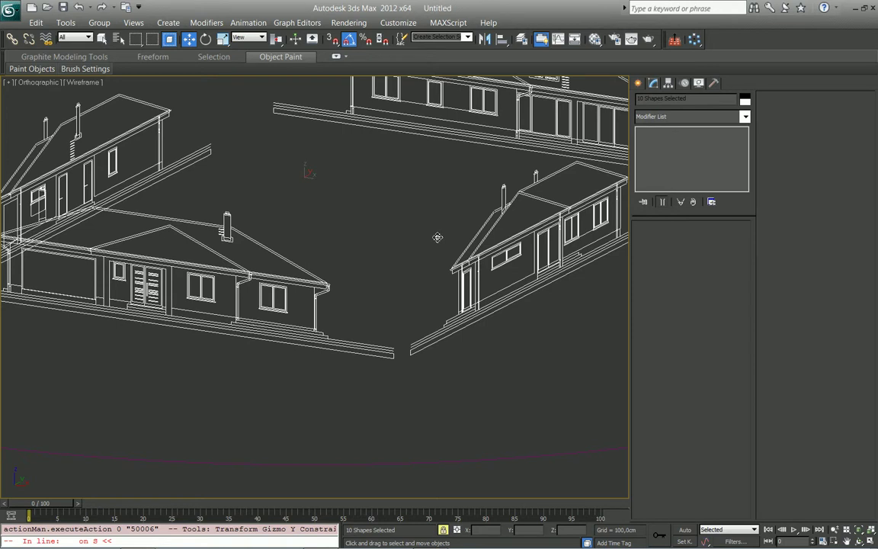
{"action": "scroll", "coordinate": [449, 243], "scroll_direction": "up", "scroll_amount": 1}
{"action": "scroll", "coordinate": [467, 250], "scroll_direction": "up", "scroll_amount": 1}
{"action": "scroll", "coordinate": [293, 218], "scroll_direction": "up", "scroll_amount": 1}
{"action": "scroll", "coordinate": [302, 240], "scroll_direction": "up", "scroll_amount": 1}
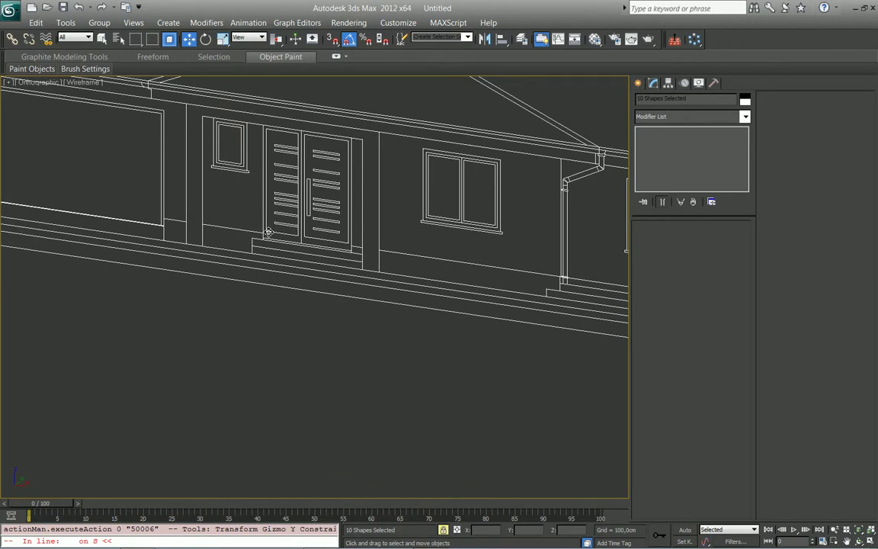
{"action": "scroll", "coordinate": [268, 232], "scroll_direction": "down", "scroll_amount": 1}
Step: Compare both programs, panning the 3ds Max wireframe house to the chimney and right gable
{"action": "key", "text": "alt+Tab"}
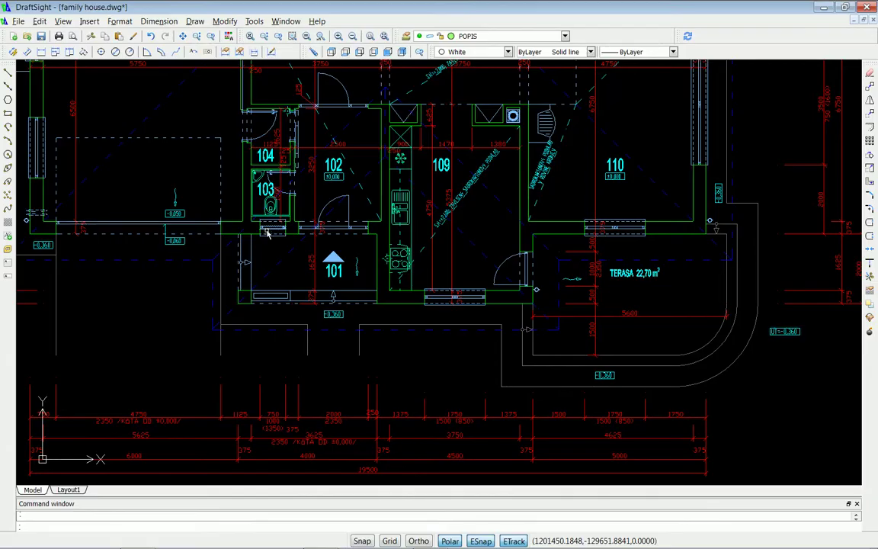
{"action": "key", "text": "alt+Tab"}
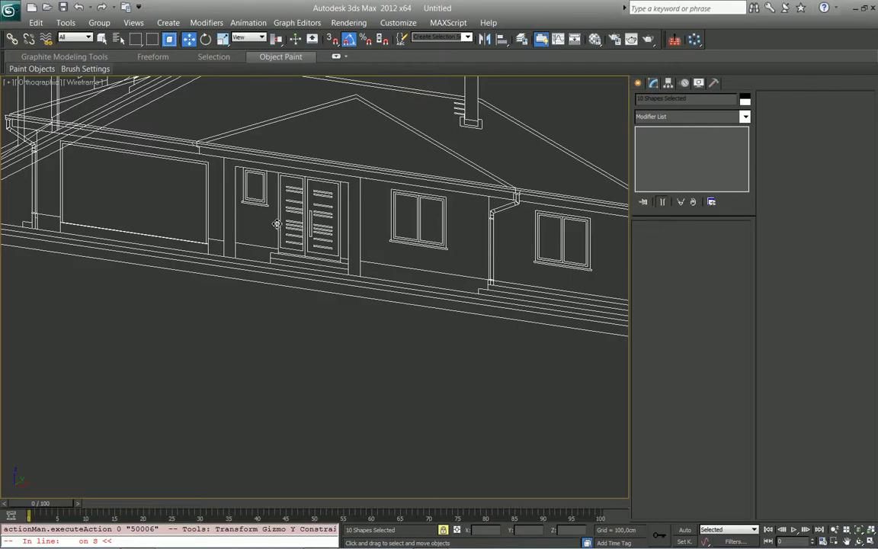
{"action": "key", "text": "alt+Tab"}
{"action": "key", "text": "alt+Tab"}
{"action": "key", "text": "alt+Tab"}
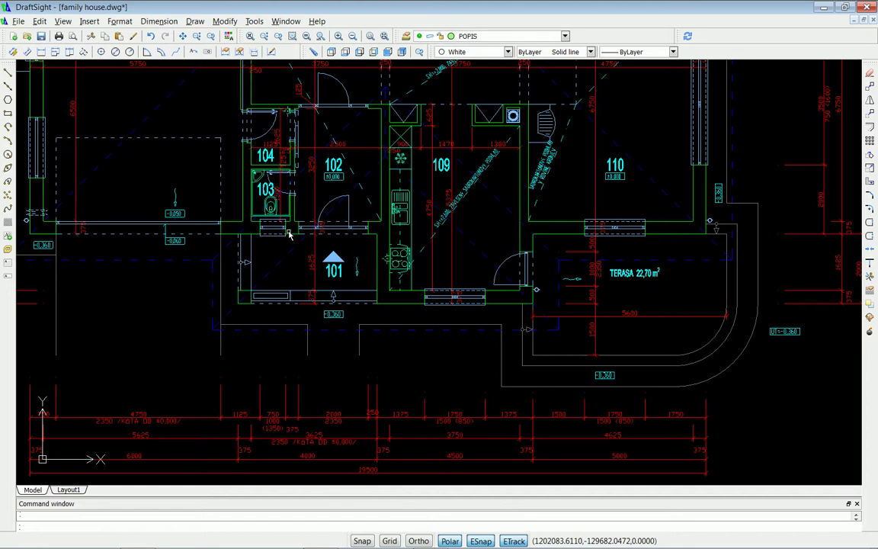
{"action": "key", "text": "alt+Tab"}
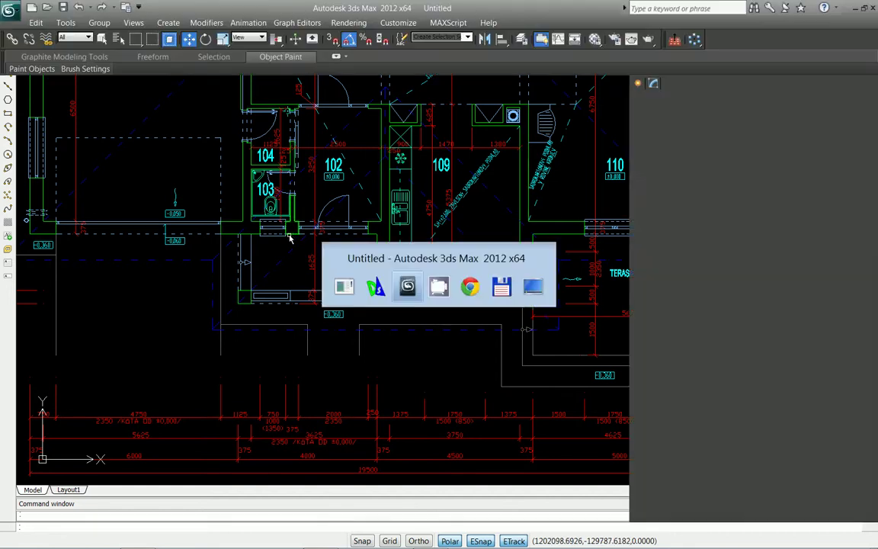
{"action": "middle_click_drag", "start_coordinate": [389, 238], "coordinate": [296, 280]}
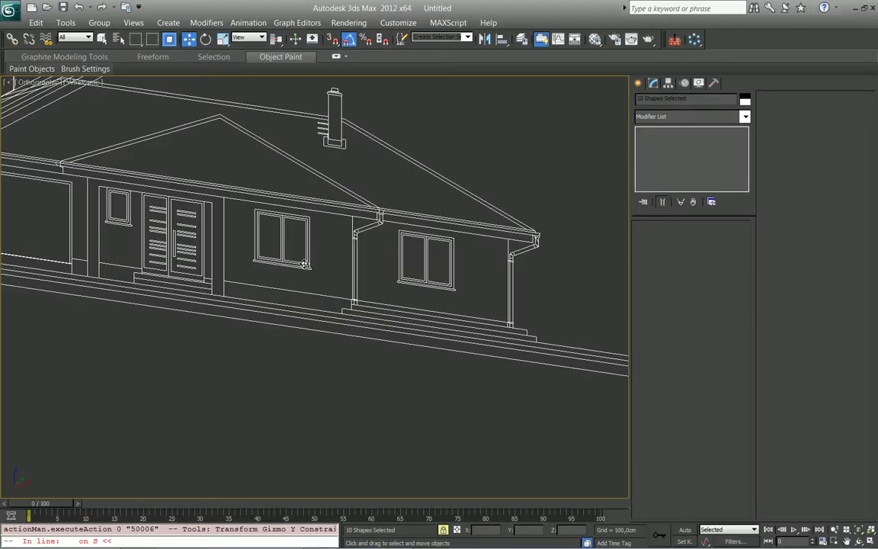
{"action": "key", "text": "alt+Tab"}
{"action": "key", "text": "alt+Tab"}
{"action": "key", "text": "alt+Tab"}
Step: Zoom and pan the DraftSight plan to show the terrace and lower rooms
{"action": "scroll", "coordinate": [639, 227], "scroll_direction": "up", "scroll_amount": 2}
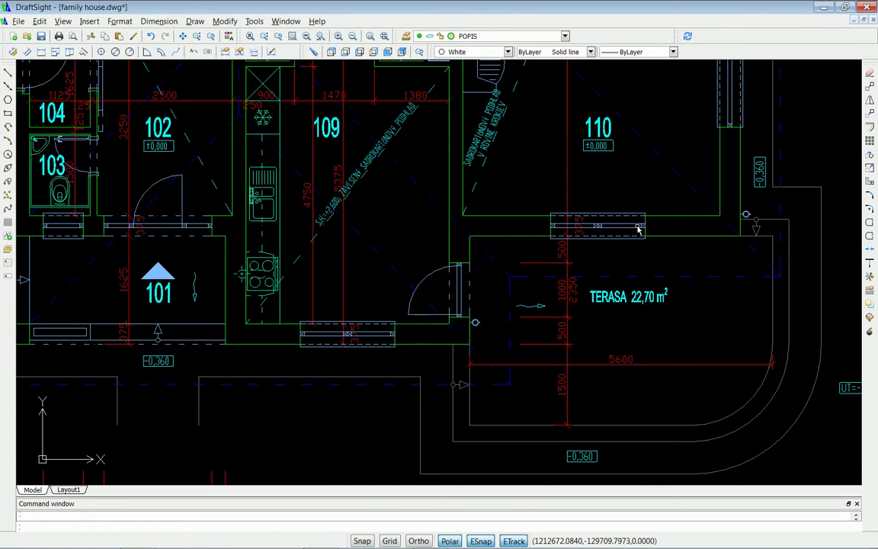
{"action": "scroll", "coordinate": [568, 229], "scroll_direction": "up", "scroll_amount": 2}
{"action": "scroll", "coordinate": [566, 231], "scroll_direction": "down", "scroll_amount": 5}
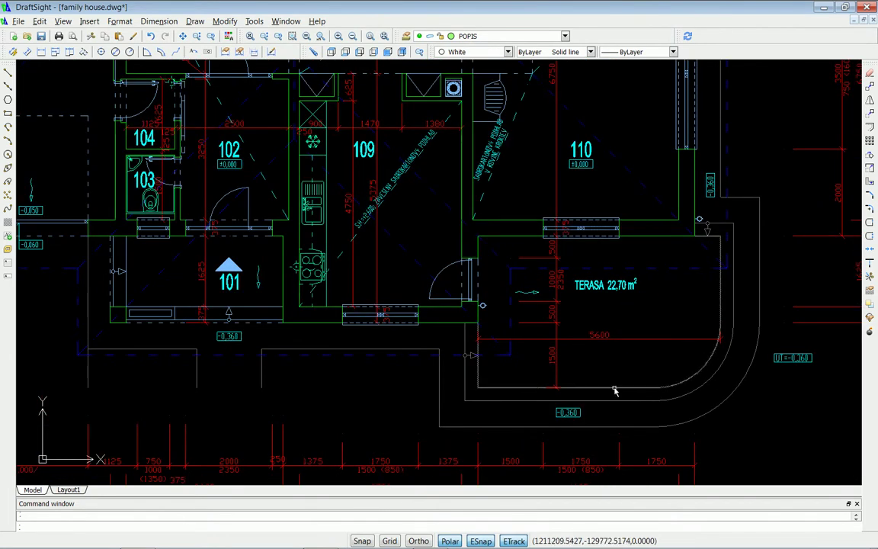
{"action": "middle_click_drag", "start_coordinate": [613, 386], "coordinate": [609, 329]}
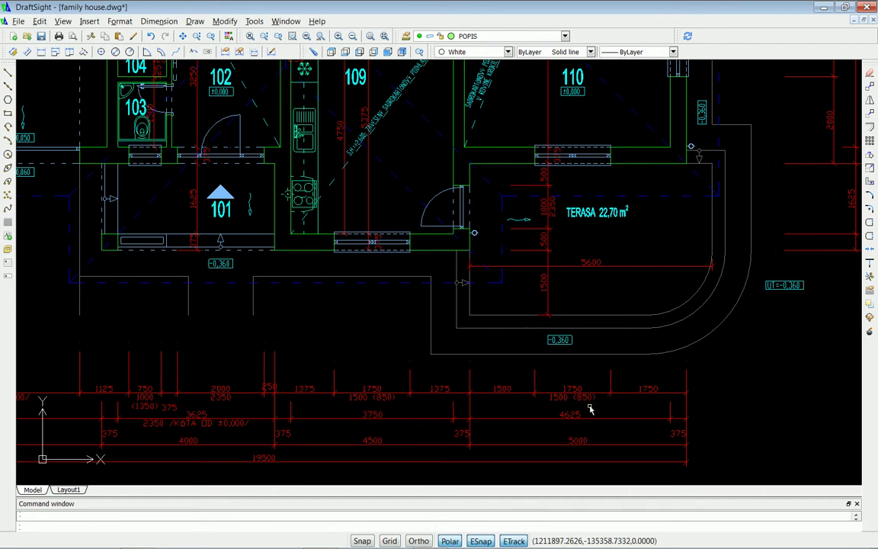
Step: Bring all four elevations into view, then zoom onto a window sill above the porch steps
{"action": "scroll", "coordinate": [587, 406], "scroll_direction": "down", "scroll_amount": 3}
{"action": "scroll", "coordinate": [578, 405], "scroll_direction": "down", "scroll_amount": 2}
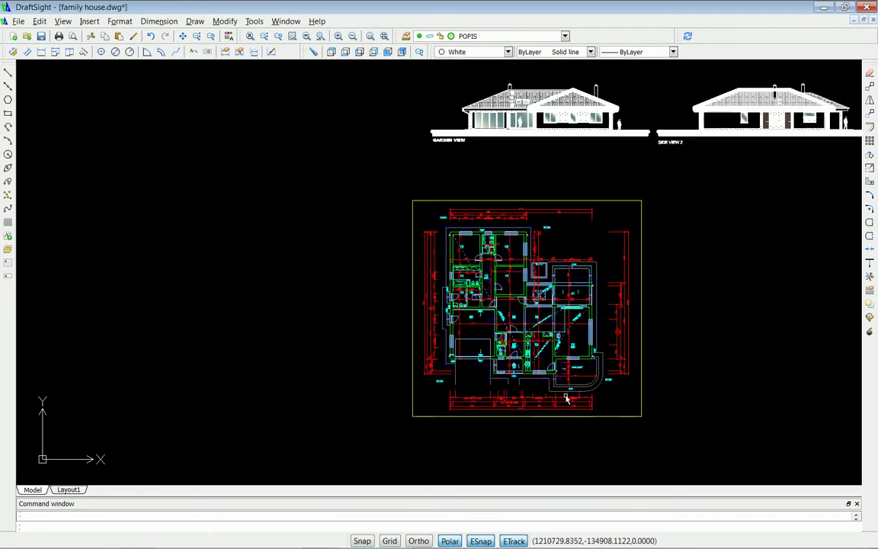
{"action": "scroll", "coordinate": [597, 90], "scroll_direction": "up", "scroll_amount": 2}
{"action": "scroll", "coordinate": [597, 90], "scroll_direction": "down", "scroll_amount": 2}
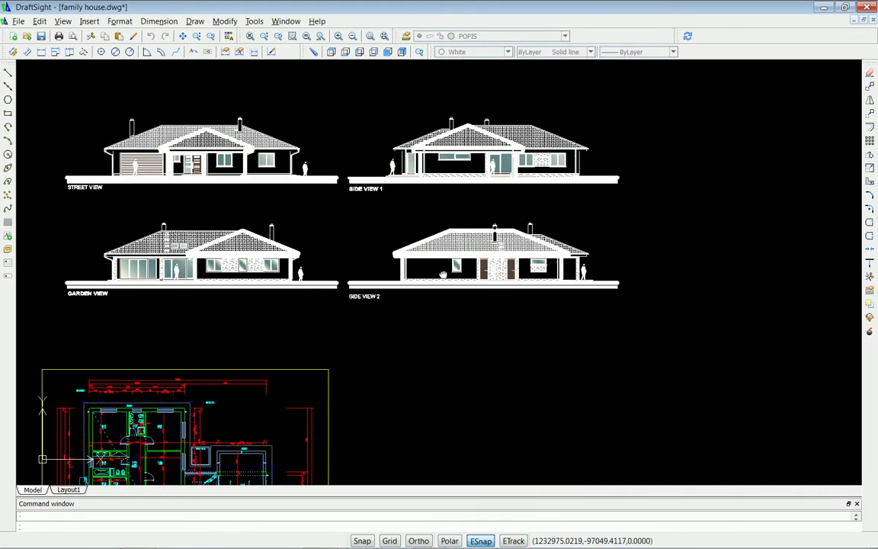
{"action": "mouse_move", "coordinate": [597, 90]}
{"action": "middle_mouse_down"}
{"action": "mouse_move", "coordinate": [504, 218]}
{"action": "mouse_move", "coordinate": [560, 314]}
{"action": "middle_mouse_up"}
{"action": "scroll", "coordinate": [688, 206], "scroll_direction": "up", "scroll_amount": 3}
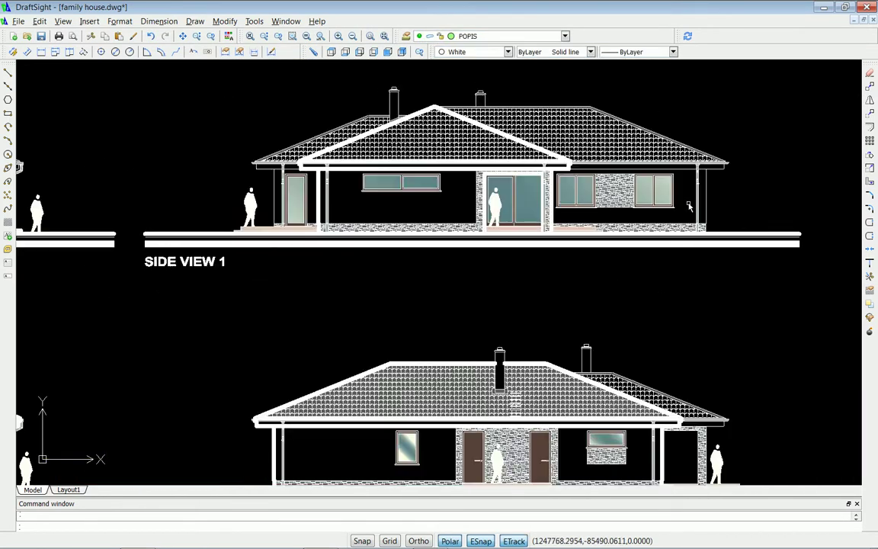
{"action": "scroll", "coordinate": [687, 207], "scroll_direction": "down", "scroll_amount": 2}
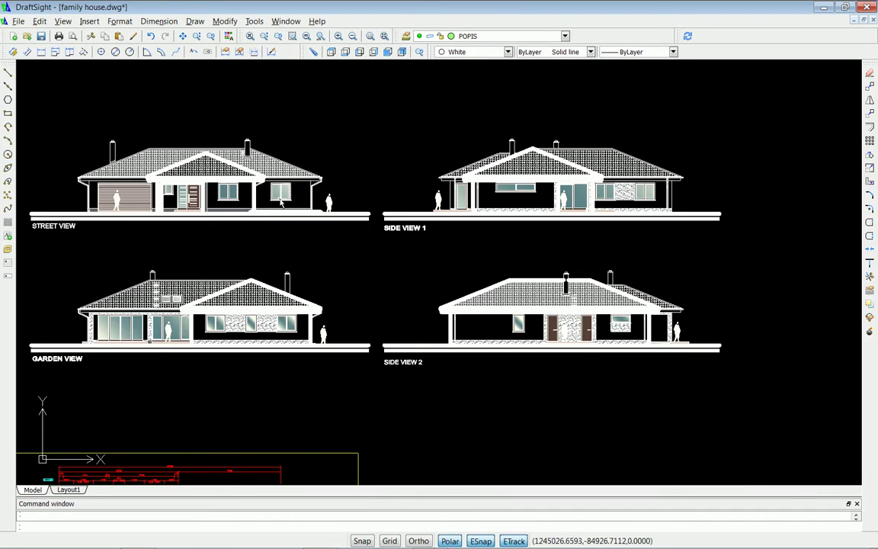
{"action": "scroll", "coordinate": [264, 195], "scroll_direction": "up", "scroll_amount": 3}
{"action": "scroll", "coordinate": [264, 195], "scroll_direction": "up", "scroll_amount": 4}
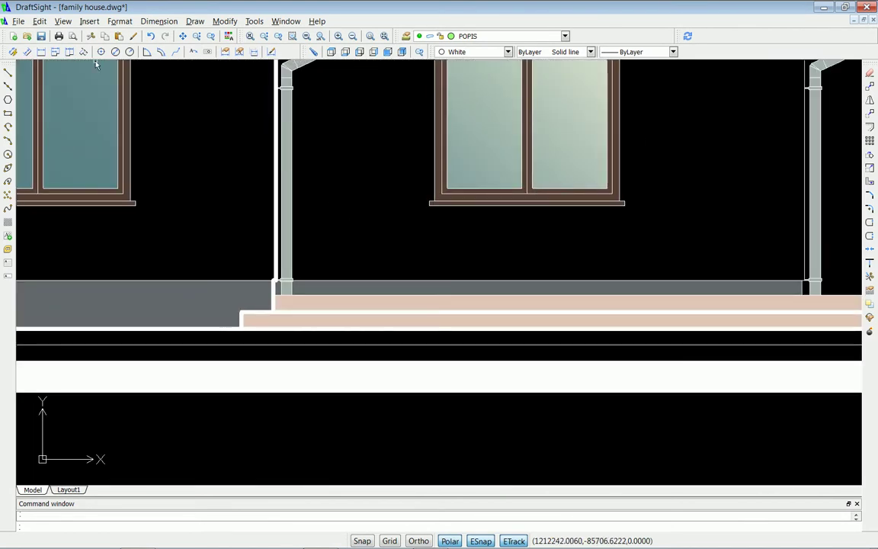
Step: Place a vertical SmartDimension from the window sill down toward the porch step
{"action": "left_click", "coordinate": [28, 52]}
{"action": "left_click", "coordinate": [429, 203]}
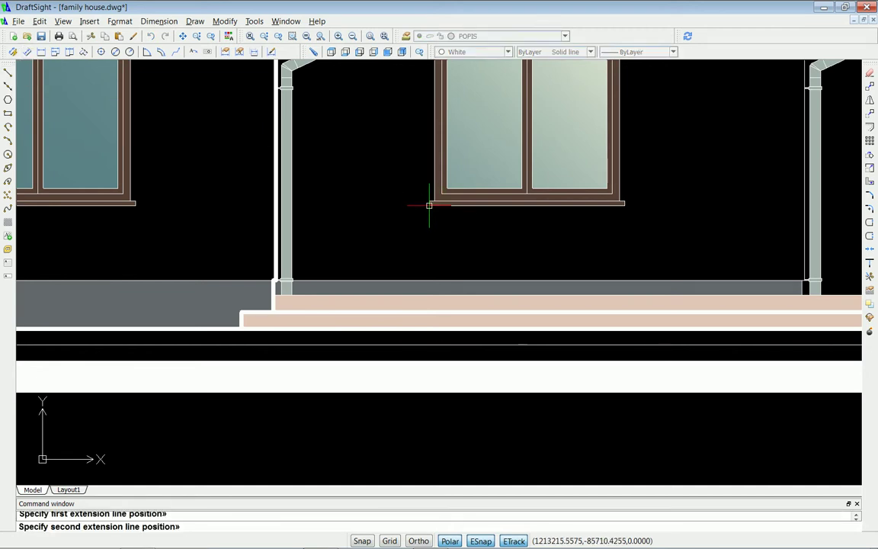
{"action": "left_click", "coordinate": [418, 282]}
{"action": "left_click", "coordinate": [373, 244]}
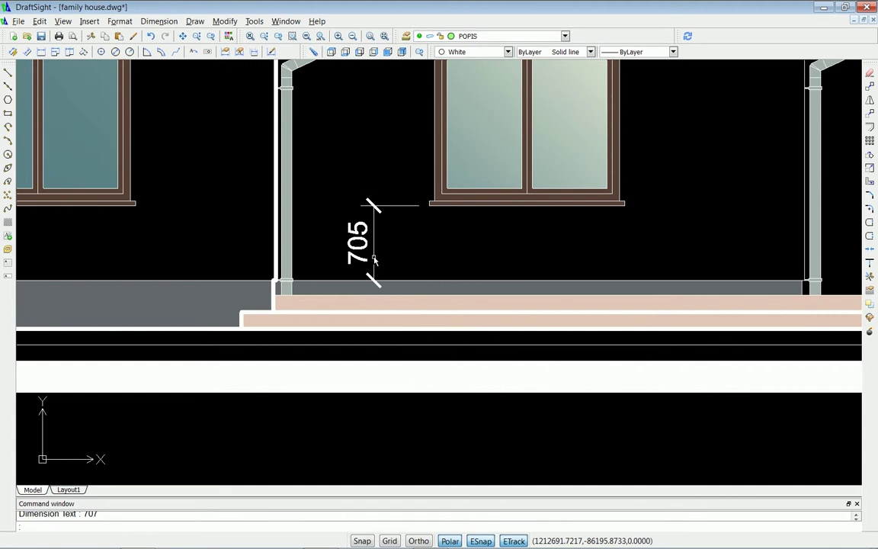
Step: Grip-stretch the dimension ends to the step edge and sill underside so it reads 845
{"action": "left_click", "coordinate": [388, 205]}
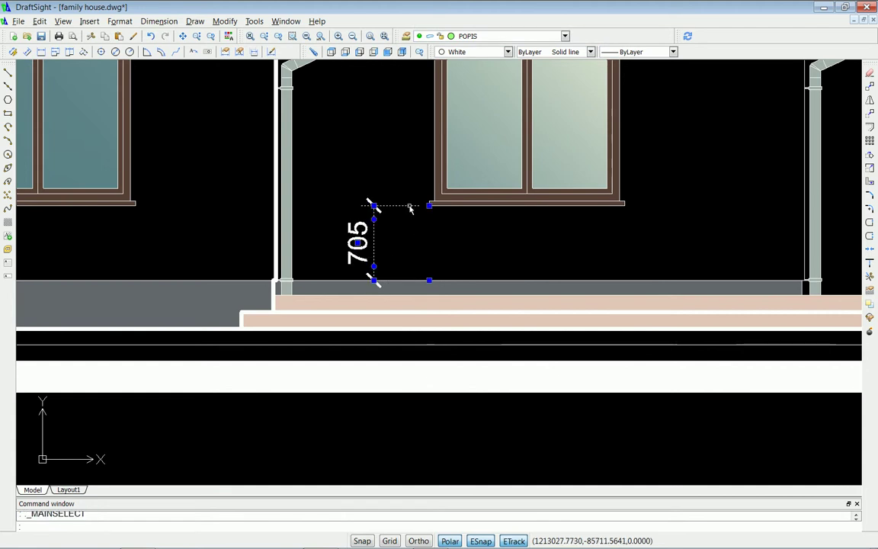
{"action": "left_click", "coordinate": [429, 282]}
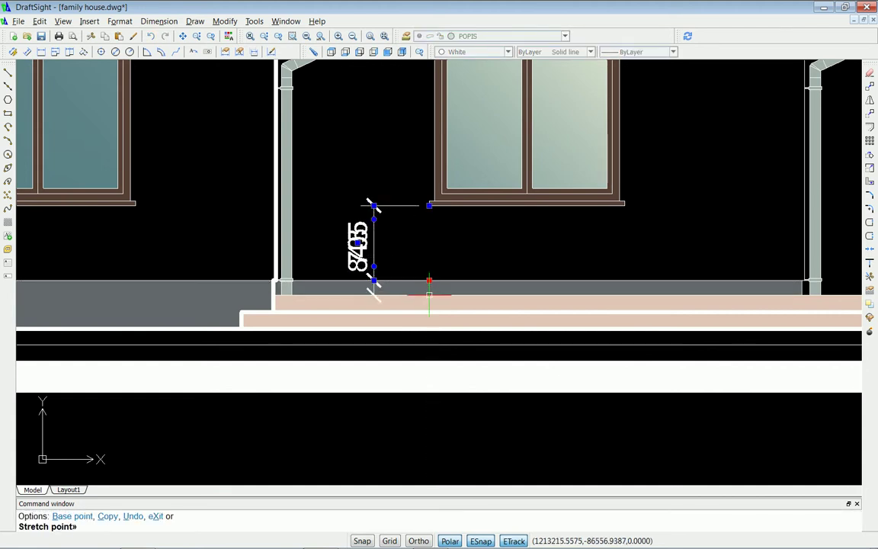
{"action": "left_click", "coordinate": [430, 293]}
{"action": "left_click", "coordinate": [429, 204]}
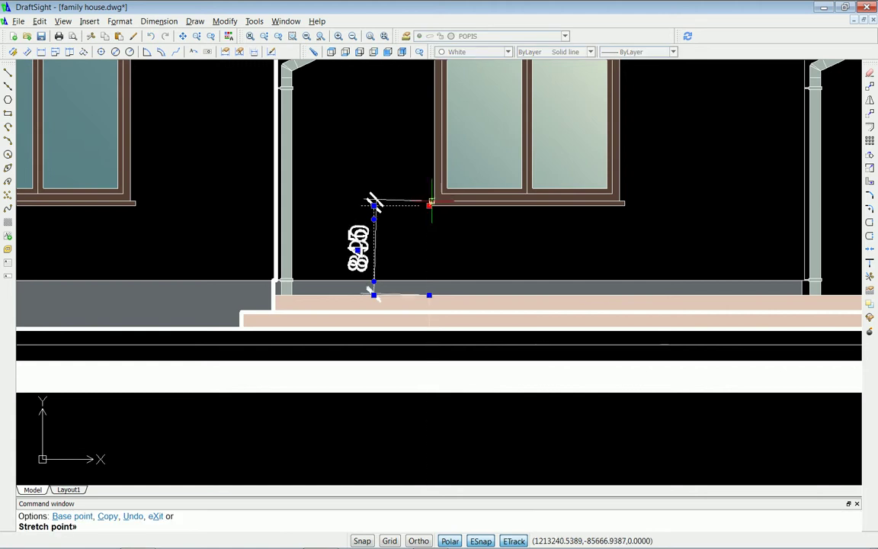
{"action": "left_click", "coordinate": [429, 199]}
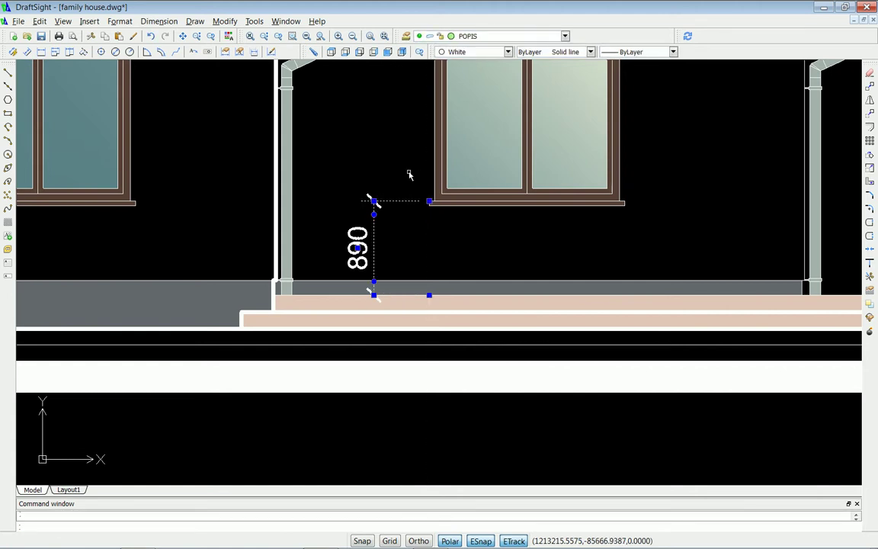
{"action": "scroll", "coordinate": [411, 170], "scroll_direction": "up", "scroll_amount": 2}
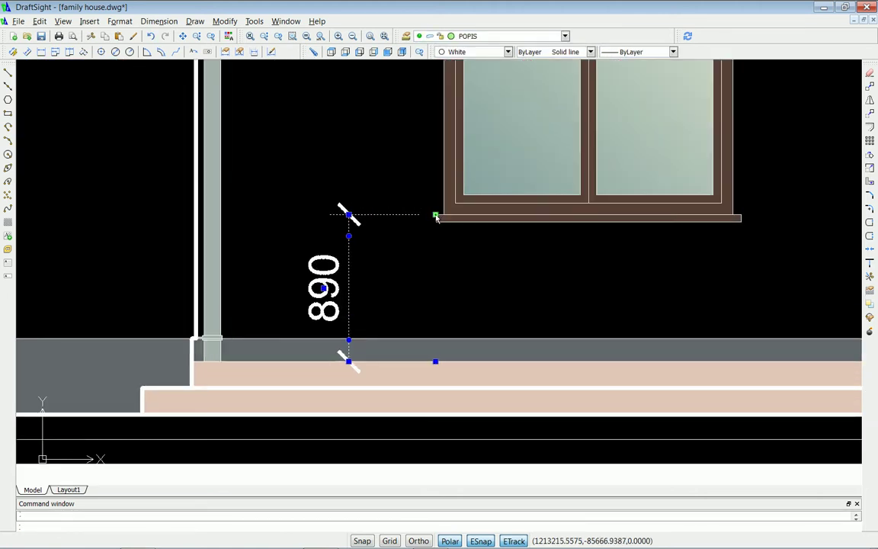
{"action": "left_click", "coordinate": [435, 216]}
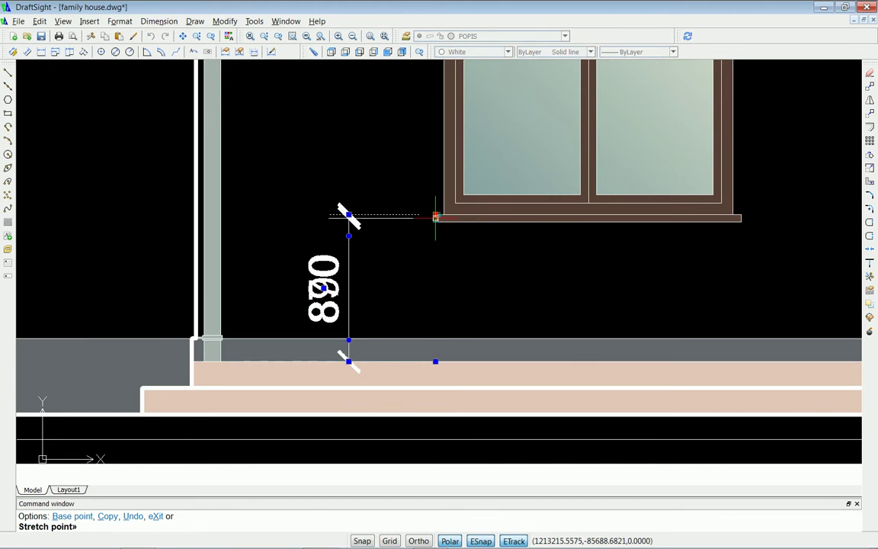
{"action": "left_click", "coordinate": [435, 218]}
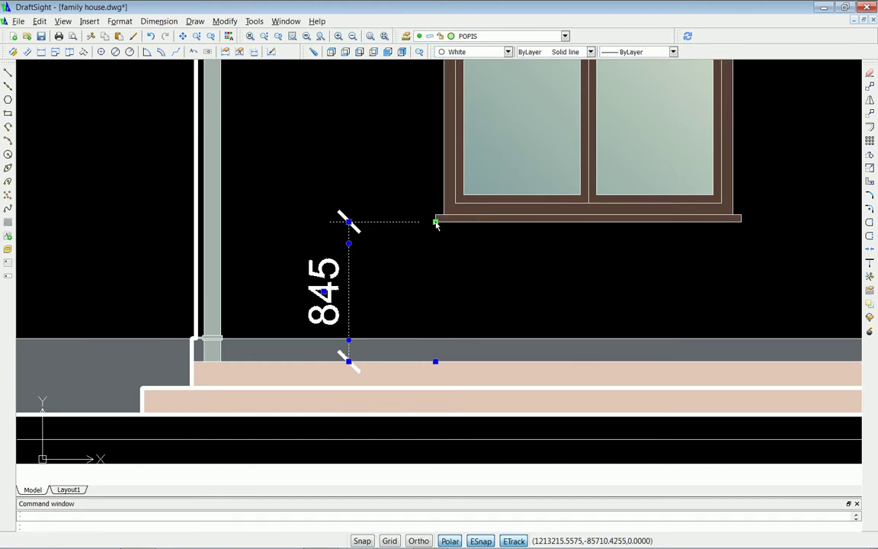
Step: Deselect the dimension and pan over to the entrance door
{"action": "key", "text": "Escape"}
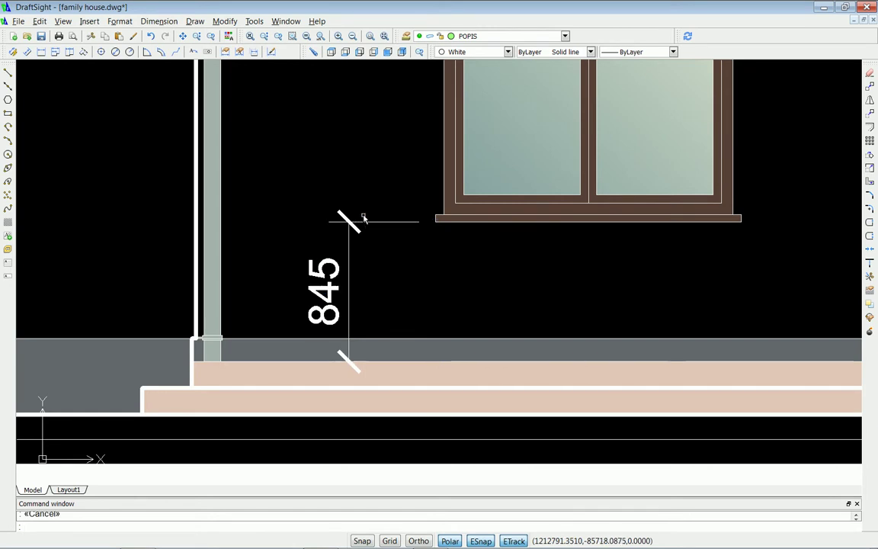
{"action": "scroll", "coordinate": [358, 215], "scroll_direction": "down", "scroll_amount": 1}
{"action": "scroll", "coordinate": [352, 204], "scroll_direction": "down", "scroll_amount": 1}
{"action": "scroll", "coordinate": [354, 203], "scroll_direction": "down", "scroll_amount": 1}
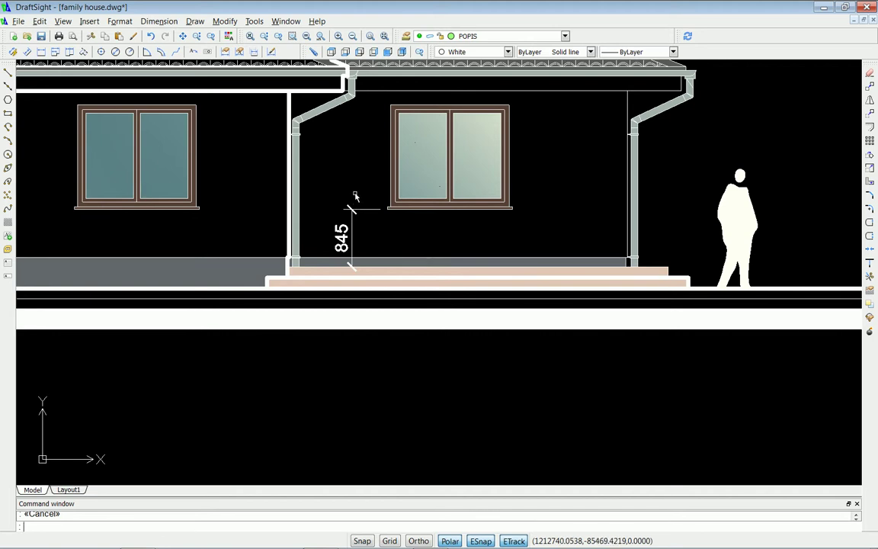
{"action": "middle_click_drag", "start_coordinate": [263, 216], "coordinate": [571, 220]}
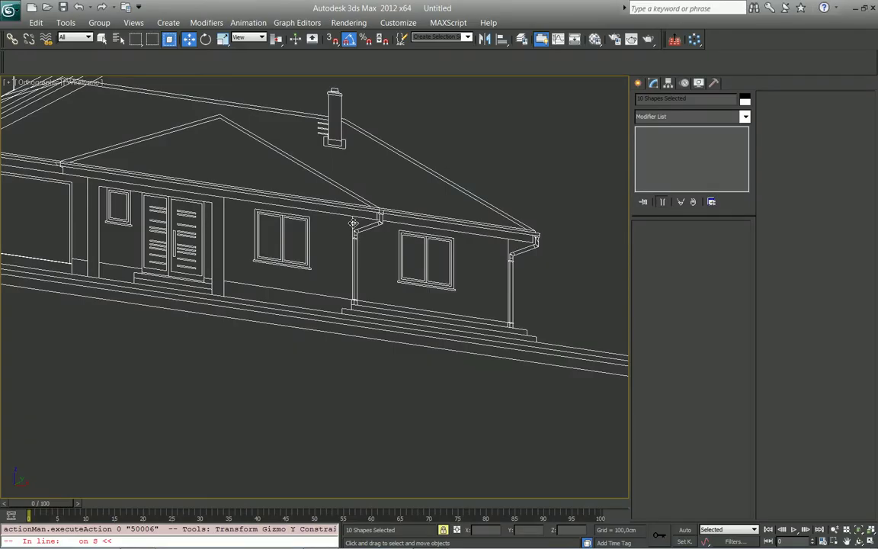
Step: In DraftSight, zoom and pan back onto floor plan rooms 101–110
{"action": "key", "text": "alt+Tab"}
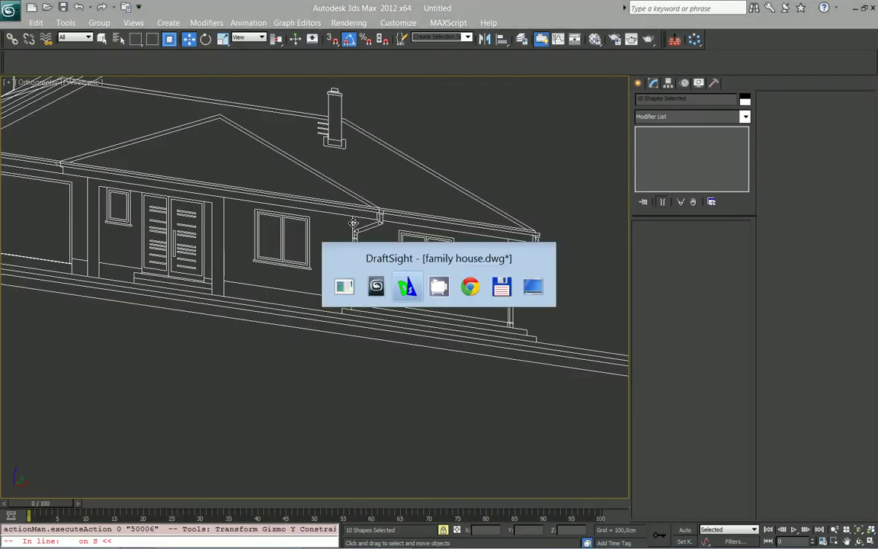
{"action": "scroll", "coordinate": [368, 231], "scroll_direction": "down", "scroll_amount": 5}
{"action": "scroll", "coordinate": [368, 231], "scroll_direction": "down", "scroll_amount": 2}
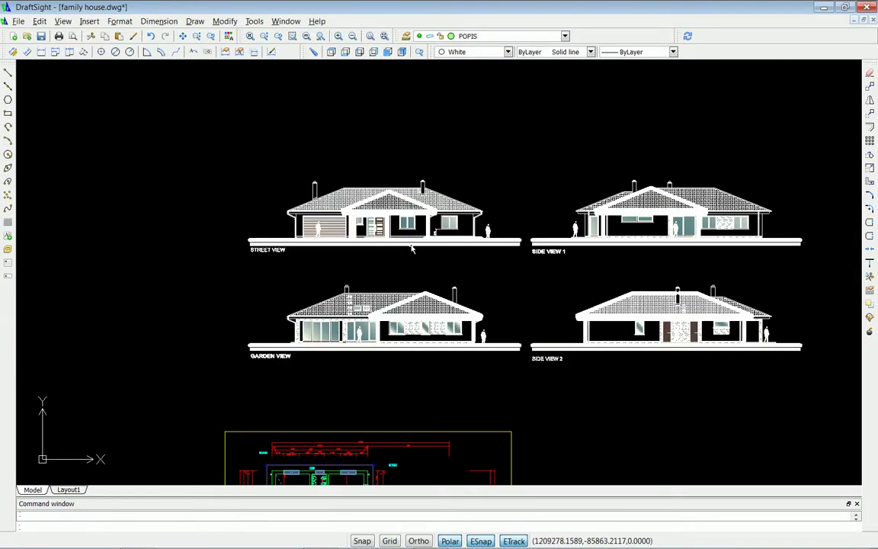
{"action": "mouse_move", "coordinate": [464, 389]}
{"action": "middle_mouse_down"}
{"action": "mouse_move", "coordinate": [475, 134]}
{"action": "mouse_move", "coordinate": [470, 149]}
{"action": "middle_mouse_up"}
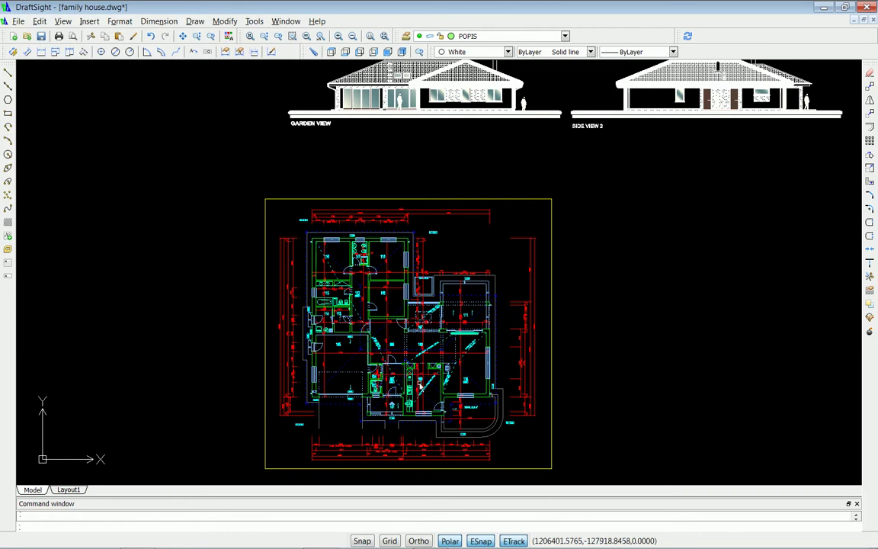
{"action": "scroll", "coordinate": [397, 419], "scroll_direction": "up", "scroll_amount": 4}
{"action": "scroll", "coordinate": [388, 427], "scroll_direction": "up", "scroll_amount": 3}
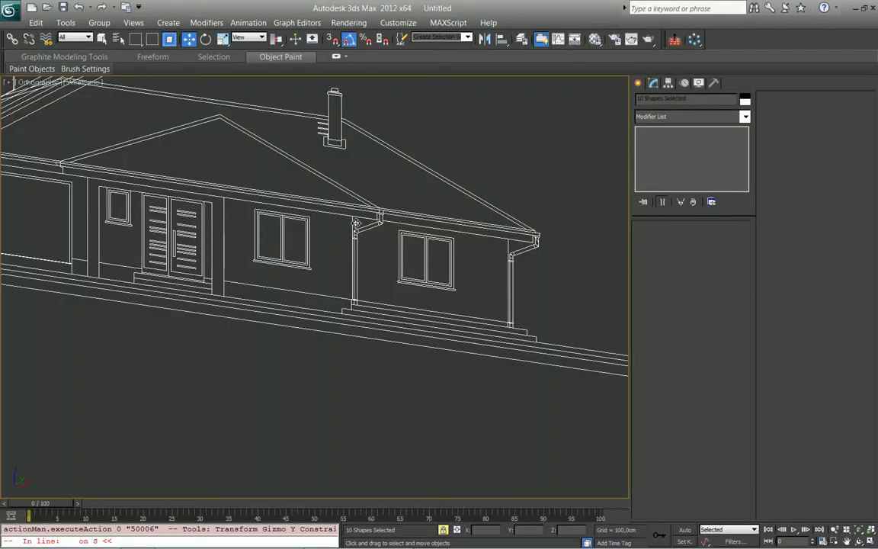
Step: Turn on snaps and centre the lower house's door in the view
{"action": "scroll", "coordinate": [402, 305], "scroll_direction": "up", "scroll_amount": 3}
{"action": "scroll", "coordinate": [339, 306], "scroll_direction": "up", "scroll_amount": 3}
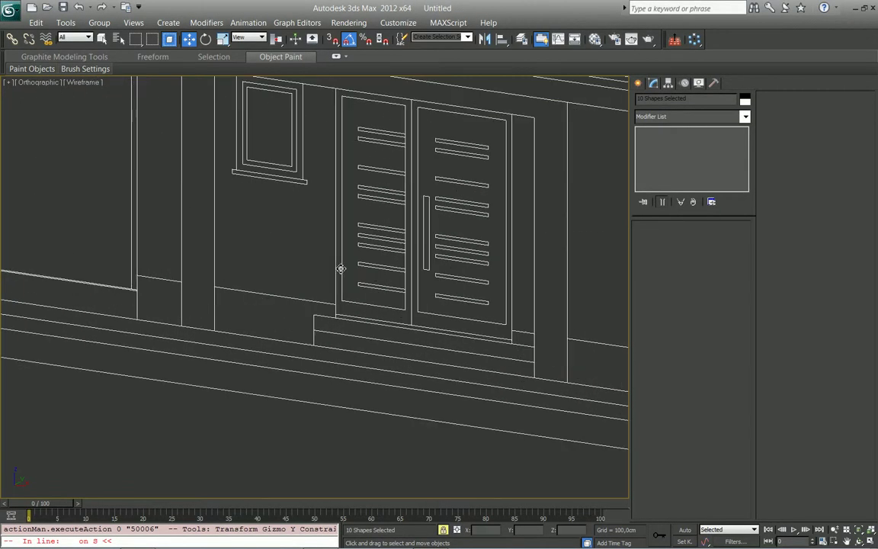
{"action": "key", "text": "s"}
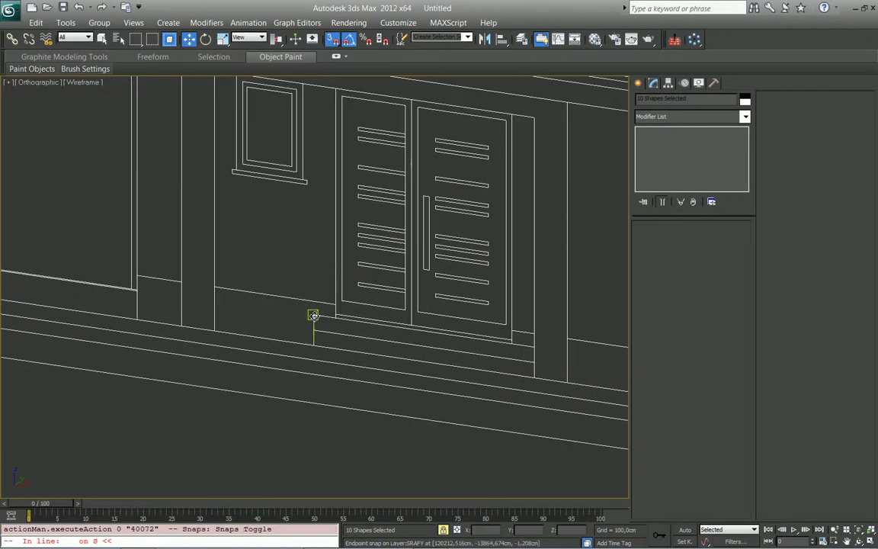
{"action": "scroll", "coordinate": [314, 314], "scroll_direction": "down", "scroll_amount": 3}
{"action": "scroll", "coordinate": [313, 308], "scroll_direction": "down", "scroll_amount": 5}
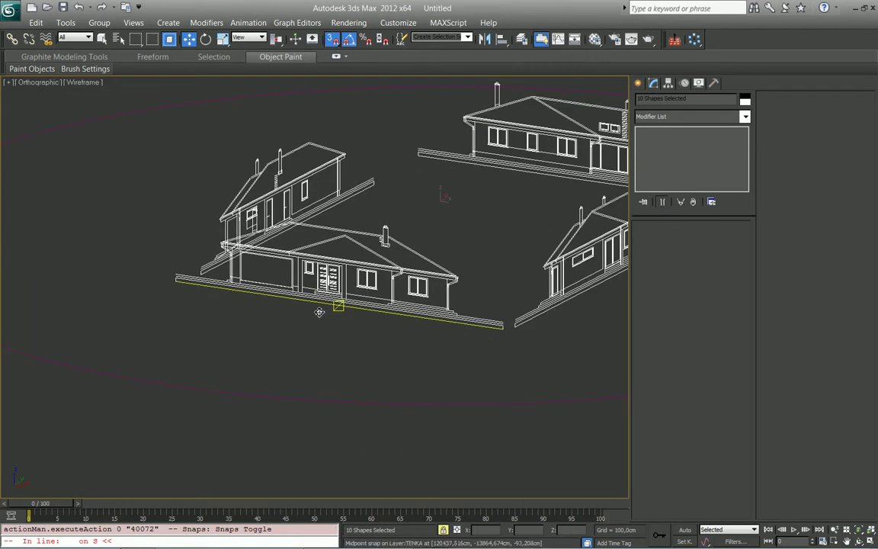
{"action": "scroll", "coordinate": [345, 308], "scroll_direction": "up", "scroll_amount": 2}
{"action": "scroll", "coordinate": [272, 276], "scroll_direction": "up", "scroll_amount": 1}
{"action": "scroll", "coordinate": [272, 276], "scroll_direction": "up", "scroll_amount": 4}
{"action": "mouse_move", "coordinate": [364, 298]}
{"action": "middle_mouse_down"}
{"action": "mouse_move", "coordinate": [413, 224]}
{"action": "mouse_move", "coordinate": [470, 203]}
{"action": "middle_mouse_up"}
Step: Move the elevation shapes straight down onto the ground line
{"action": "left_click_drag", "start_coordinate": [510, 217], "coordinate": [447, 319]}
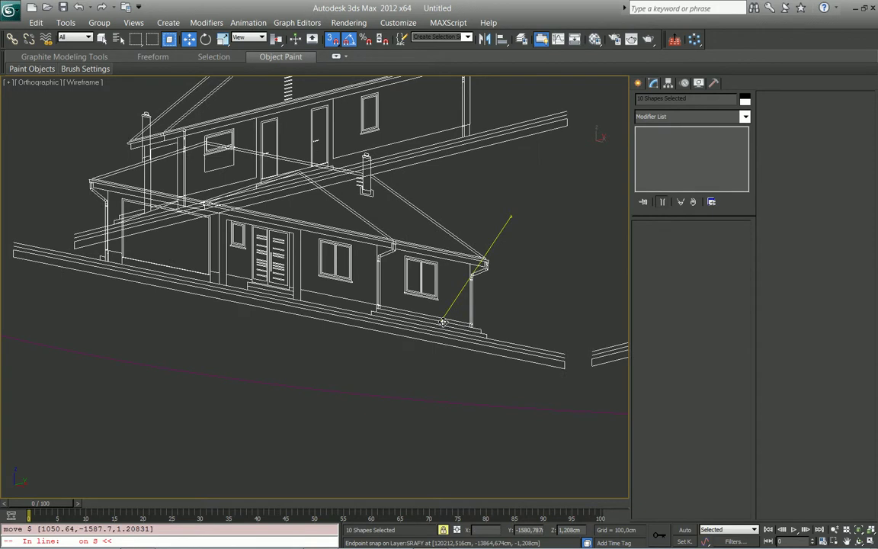
{"action": "key", "text": "ctrl+z"}
{"action": "key", "text": "F7"}
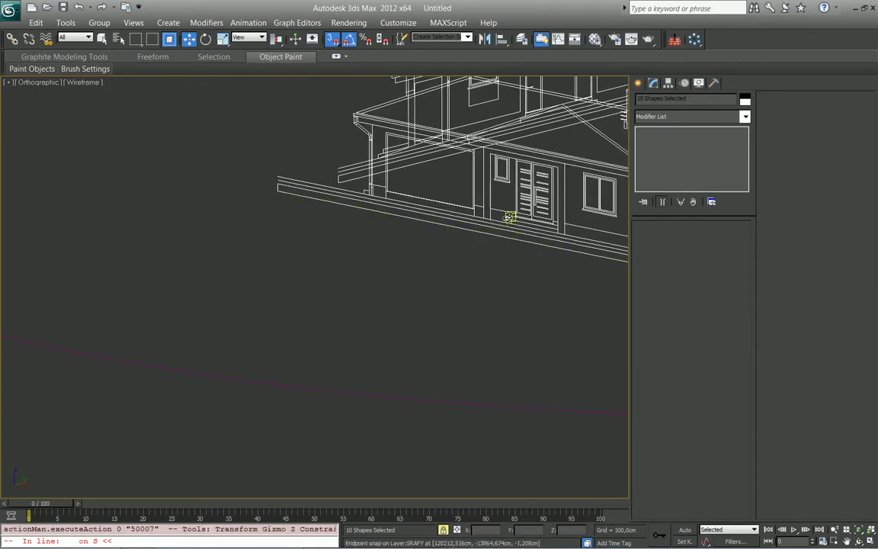
{"action": "left_click_drag", "start_coordinate": [509, 221], "coordinate": [438, 399]}
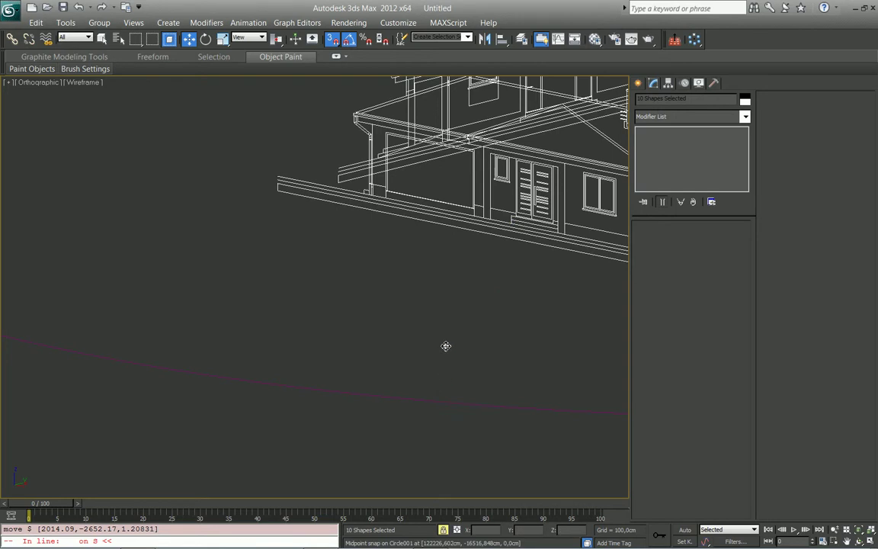
Step: Check the elevation face-on in front view with snaps off, then switch to DraftSight
{"action": "key", "text": "f"}
{"action": "key", "text": "z"}
{"action": "scroll", "coordinate": [426, 292], "scroll_direction": "up", "scroll_amount": 1}
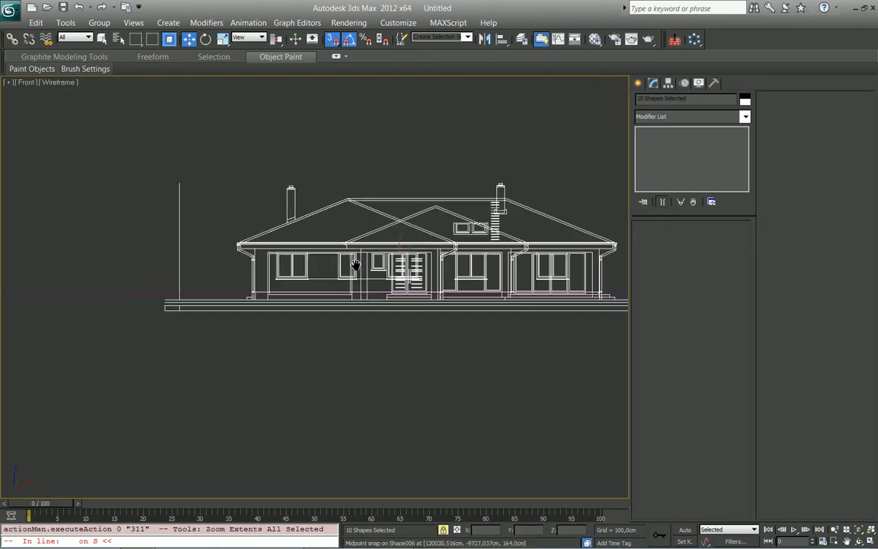
{"action": "scroll", "coordinate": [426, 292], "scroll_direction": "up", "scroll_amount": 5}
{"action": "key", "text": "s"}
{"action": "middle_click_drag", "start_coordinate": [426, 292], "coordinate": [339, 268]}
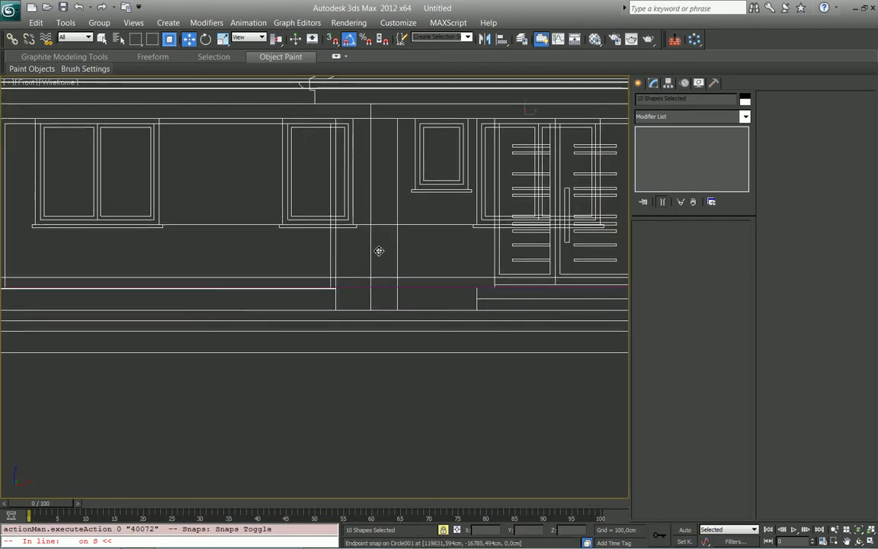
{"action": "scroll", "coordinate": [378, 251], "scroll_direction": "down", "scroll_amount": 2}
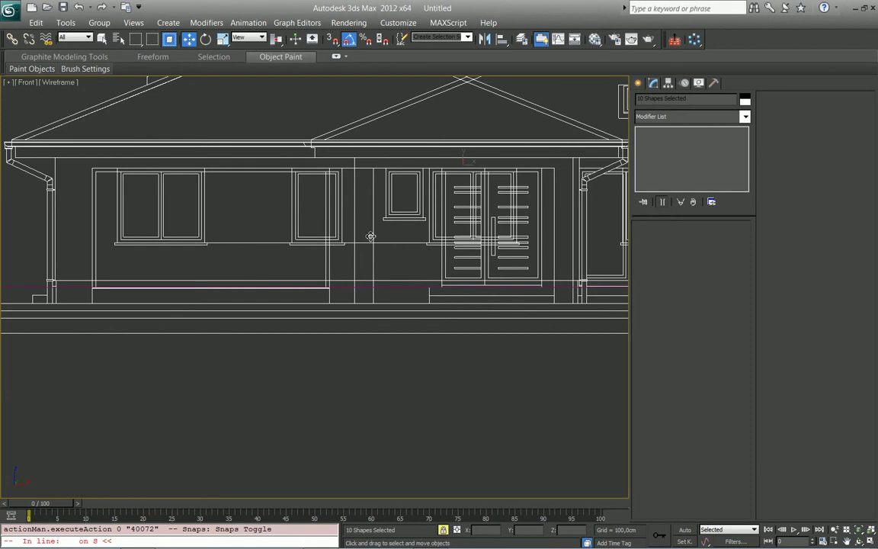
{"action": "scroll", "coordinate": [367, 238], "scroll_direction": "down", "scroll_amount": 2}
{"action": "scroll", "coordinate": [370, 236], "scroll_direction": "down", "scroll_amount": 2}
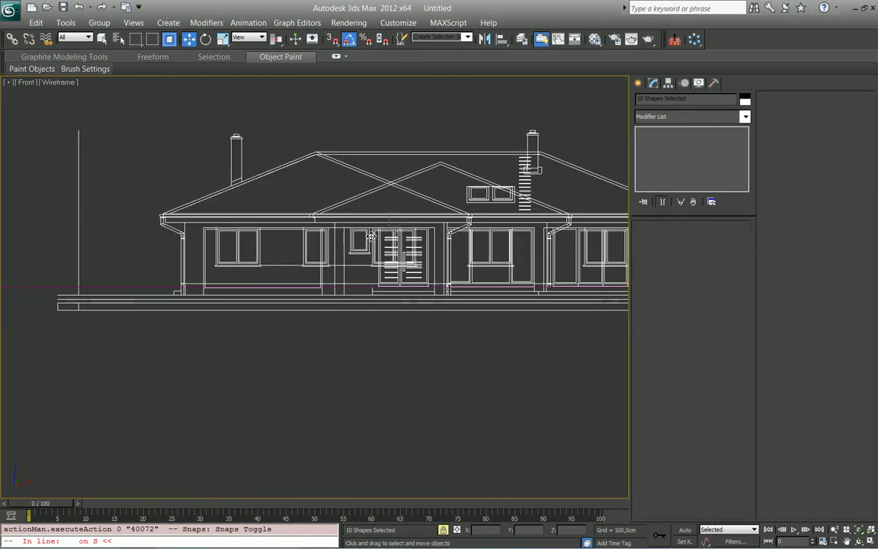
{"action": "key", "text": "alt+Tab"}
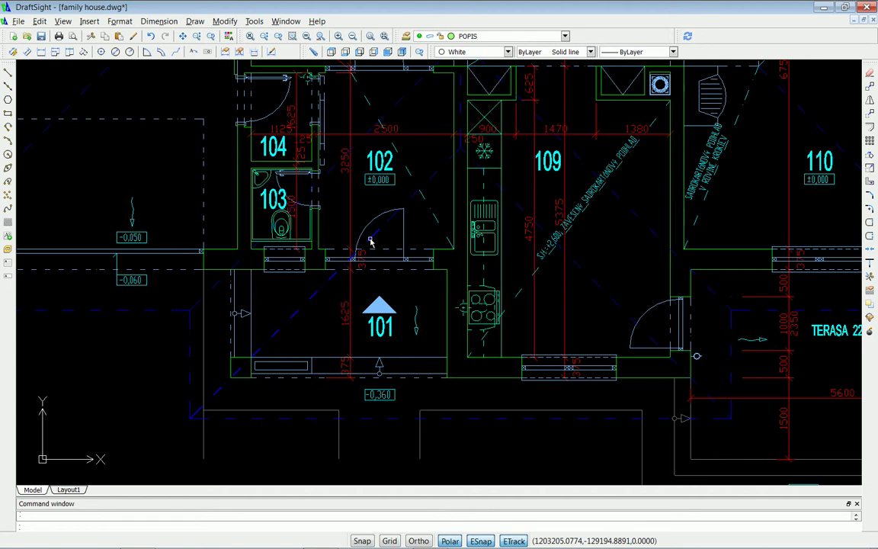
Step: Back in DraftSight, bring the elevations above the floor plan into view
{"action": "key", "text": "alt+Tab"}
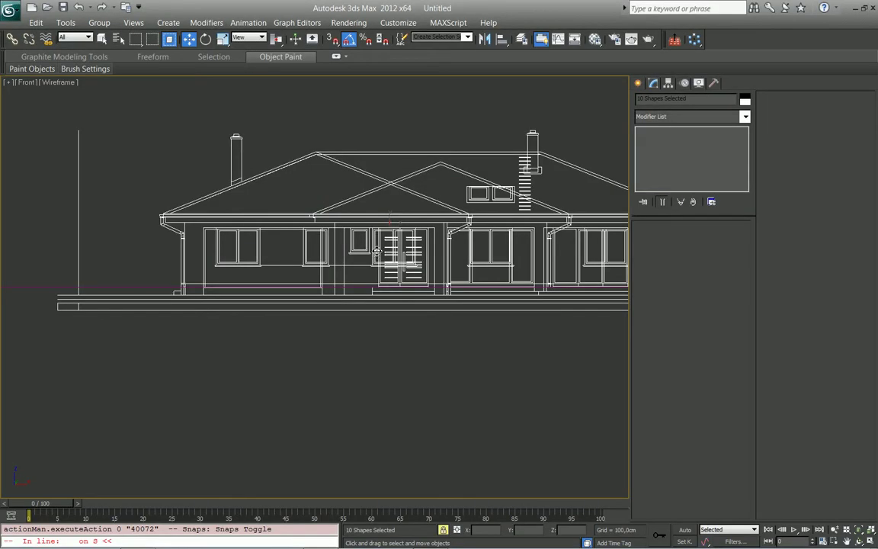
{"action": "key", "text": "alt+Tab"}
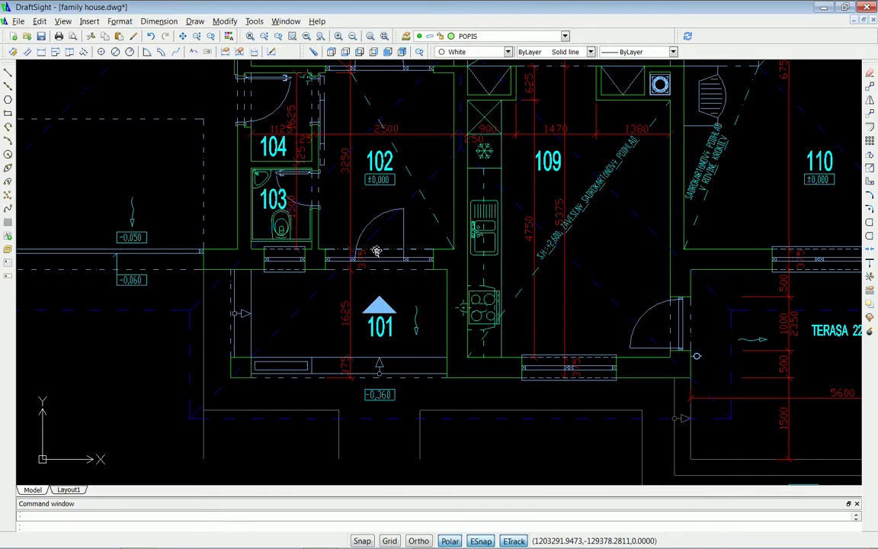
{"action": "scroll", "coordinate": [339, 225], "scroll_direction": "down", "scroll_amount": 5}
{"action": "mouse_move", "coordinate": [403, 154]}
{"action": "middle_mouse_down"}
{"action": "mouse_move", "coordinate": [416, 371]}
{"action": "mouse_move", "coordinate": [412, 280]}
{"action": "middle_mouse_up"}
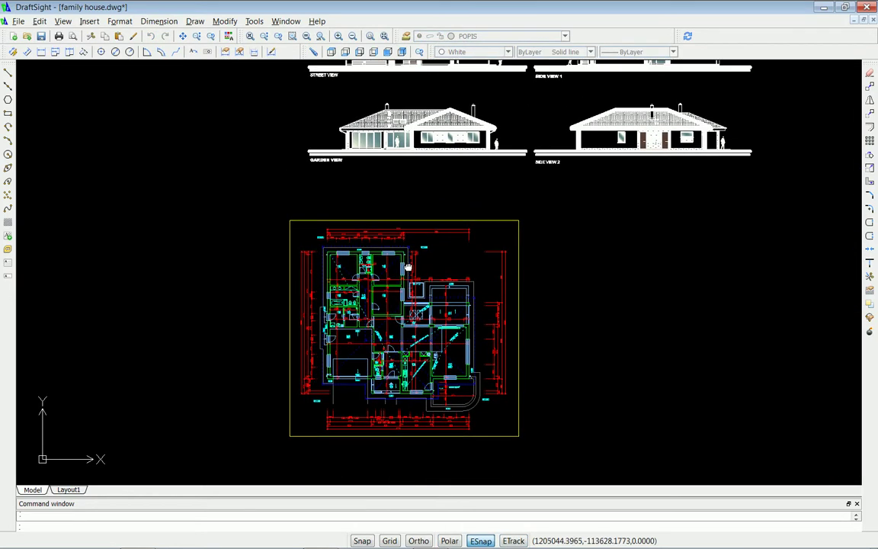
{"action": "scroll", "coordinate": [305, 252], "scroll_direction": "up", "scroll_amount": 3}
{"action": "scroll", "coordinate": [297, 242], "scroll_direction": "up", "scroll_amount": 2}
{"action": "scroll", "coordinate": [297, 243], "scroll_direction": "up", "scroll_amount": 2}
{"action": "scroll", "coordinate": [373, 240], "scroll_direction": "down", "scroll_amount": 2}
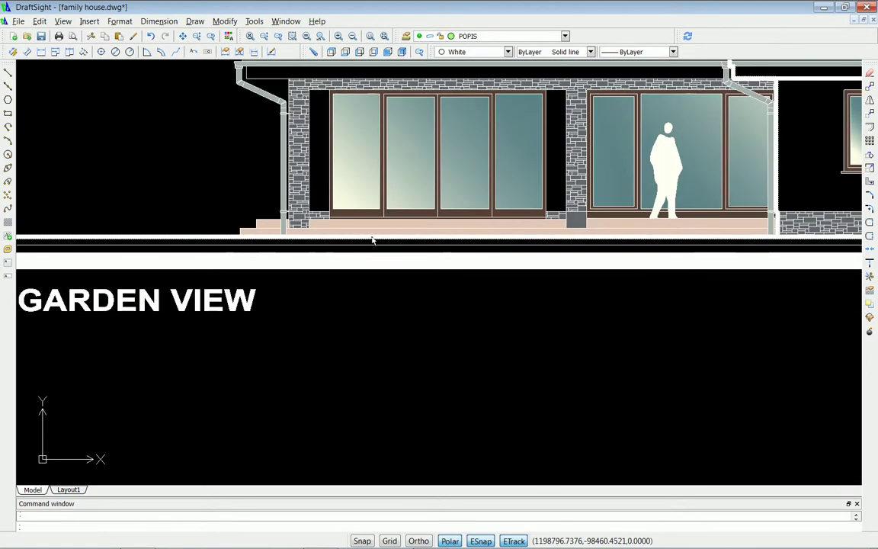
{"action": "scroll", "coordinate": [373, 239], "scroll_direction": "down", "scroll_amount": 2}
{"action": "scroll", "coordinate": [384, 244], "scroll_direction": "down", "scroll_amount": 2}
Step: Pan across the house and Side View 2 to compare their ground lines at the left end
{"action": "mouse_move", "coordinate": [384, 245]}
{"action": "middle_mouse_down"}
{"action": "mouse_move", "coordinate": [389, 258]}
{"action": "mouse_move", "coordinate": [481, 250]}
{"action": "middle_mouse_up"}
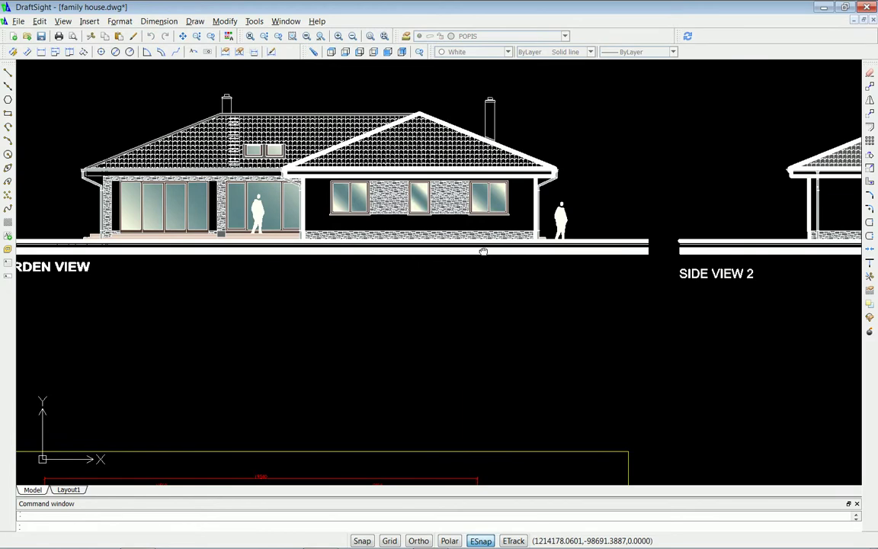
{"action": "scroll", "coordinate": [591, 237], "scroll_direction": "up", "scroll_amount": 2}
{"action": "scroll", "coordinate": [568, 255], "scroll_direction": "up", "scroll_amount": 3}
{"action": "scroll", "coordinate": [553, 258], "scroll_direction": "down", "scroll_amount": 3}
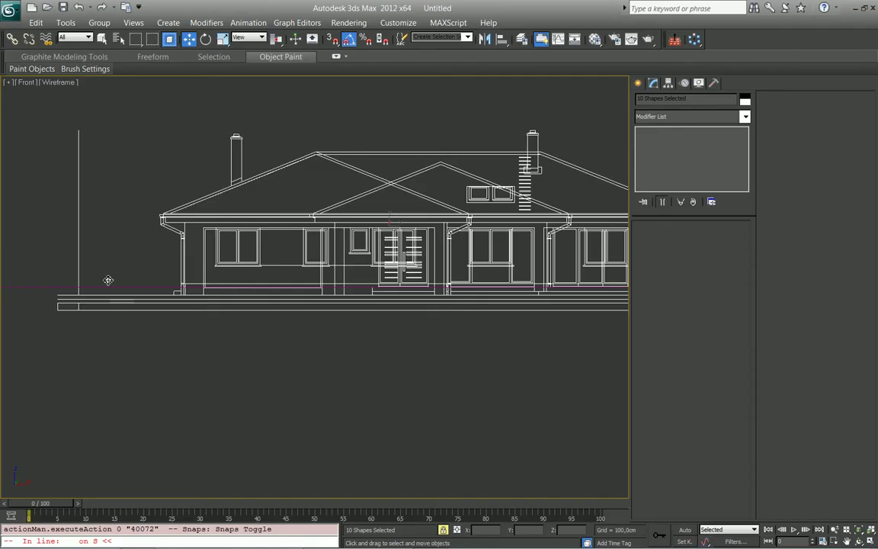
{"action": "mouse_move", "coordinate": [164, 276]}
{"action": "middle_mouse_down"}
{"action": "mouse_move", "coordinate": [251, 263]}
{"action": "mouse_move", "coordinate": [288, 281]}
{"action": "middle_mouse_up"}
{"action": "scroll", "coordinate": [288, 281], "scroll_direction": "up", "scroll_amount": 2}
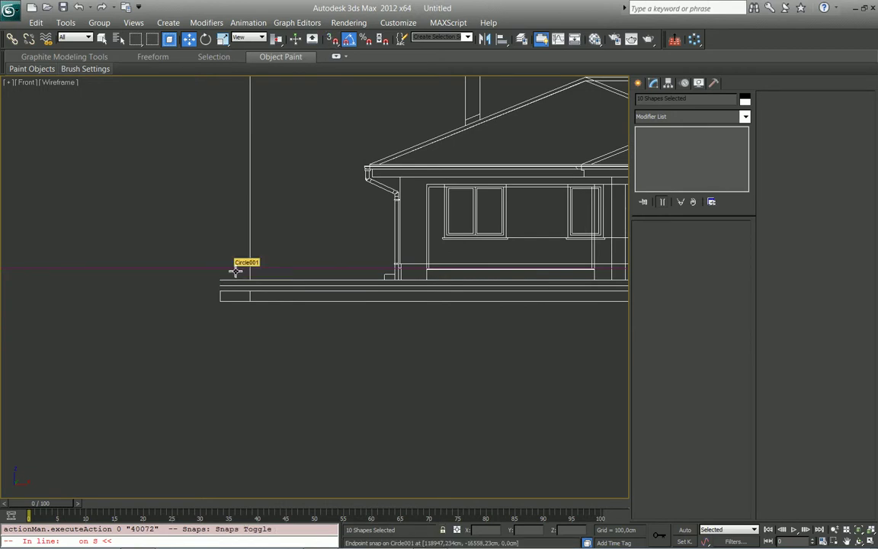
Step: Select Circle001, try a -0,36 Z offset in Move Transform Type-In, then undo it
{"action": "left_click", "coordinate": [234, 271]}
{"action": "key", "text": "F12"}
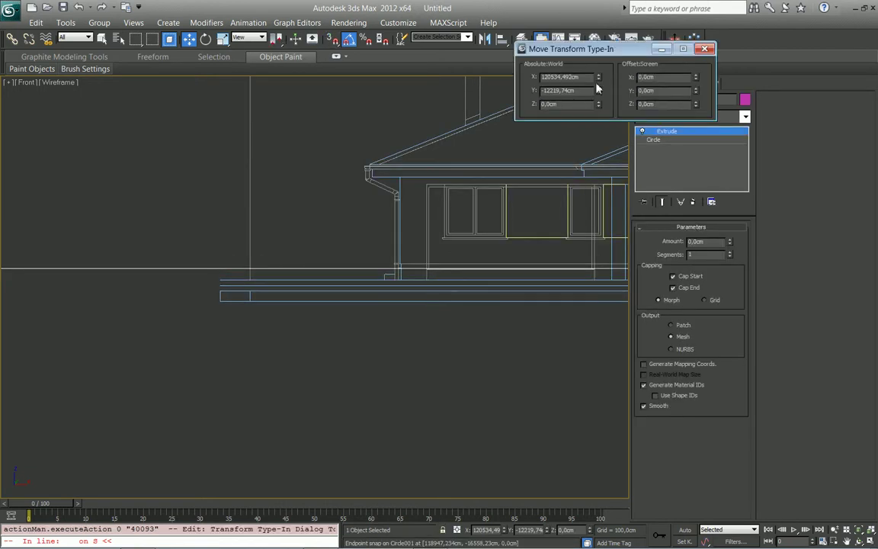
{"action": "double_click", "coordinate": [661, 104]}
{"action": "type", "text": "-0"}
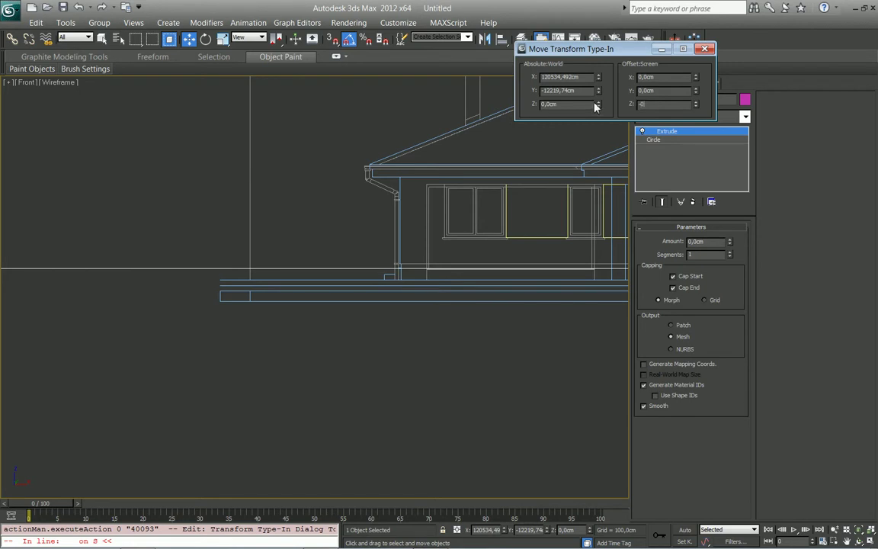
{"action": "type", "text": ",36"}
{"action": "key", "text": "Return"}
{"action": "left_click", "coordinate": [80, 9]}
Step: Set Circle001's absolute world Z position to -36 cm
{"action": "middle_click_drag", "start_coordinate": [281, 217], "coordinate": [260, 226]}
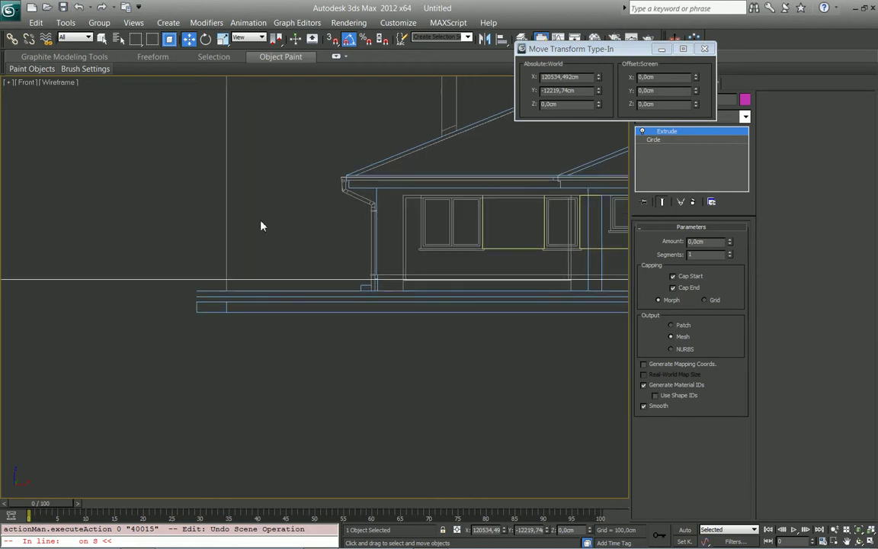
{"action": "double_click", "coordinate": [550, 103]}
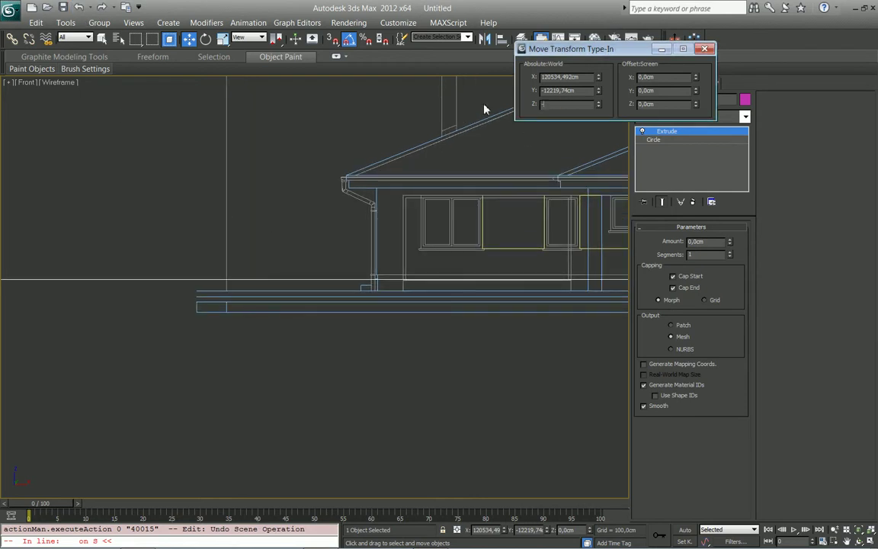
{"action": "type", "text": "-36"}
{"action": "key", "text": "Return"}
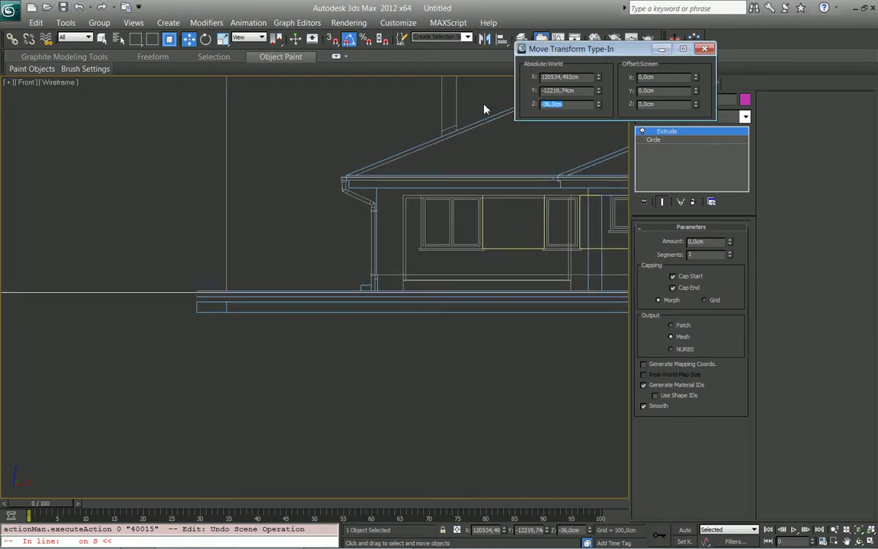
{"action": "middle_click_drag", "start_coordinate": [372, 207], "coordinate": [366, 196]}
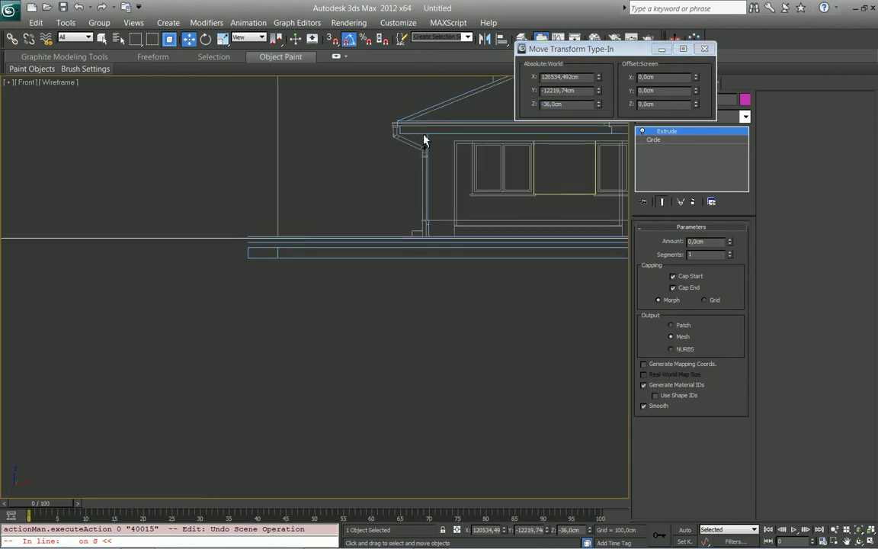
{"action": "key", "text": "ctrl+a"}
Step: Turn snaps on, lock the selection and constrain movement to the vertical axis
{"action": "scroll", "coordinate": [236, 235], "scroll_direction": "up", "scroll_amount": 5}
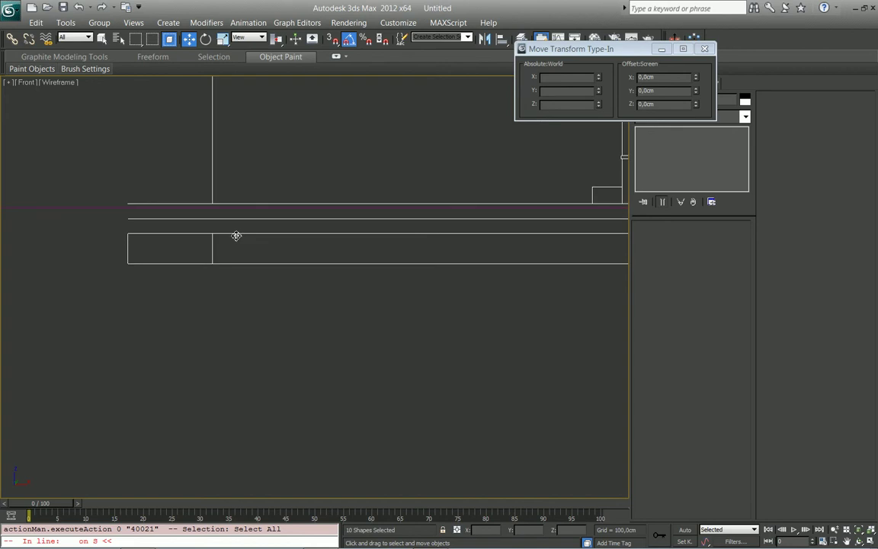
{"action": "key", "text": "space"}
{"action": "key", "text": "s"}
{"action": "left_click_drag", "start_coordinate": [128, 205], "coordinate": [129, 208]}
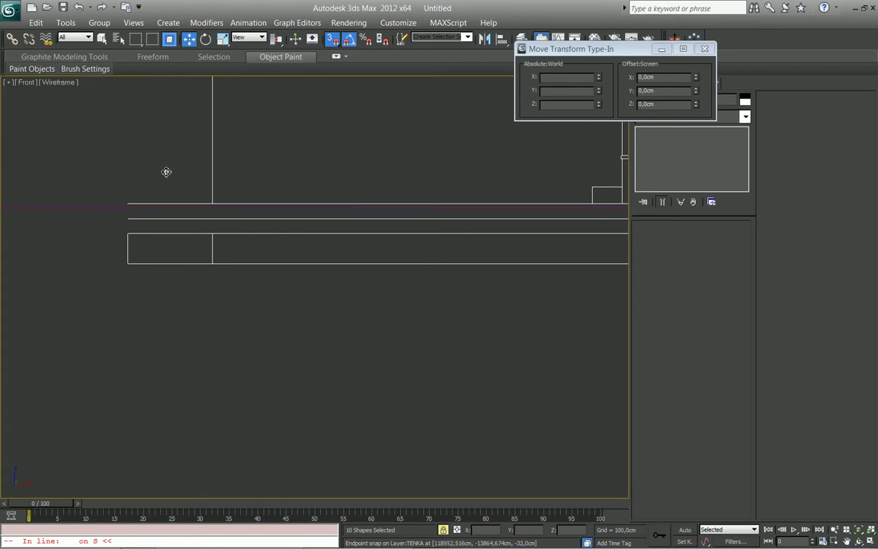
{"action": "scroll", "coordinate": [190, 175], "scroll_direction": "down", "scroll_amount": 3}
{"action": "scroll", "coordinate": [217, 202], "scroll_direction": "down", "scroll_amount": 2}
{"action": "scroll", "coordinate": [221, 212], "scroll_direction": "up", "scroll_amount": 2}
{"action": "key", "text": "F6"}
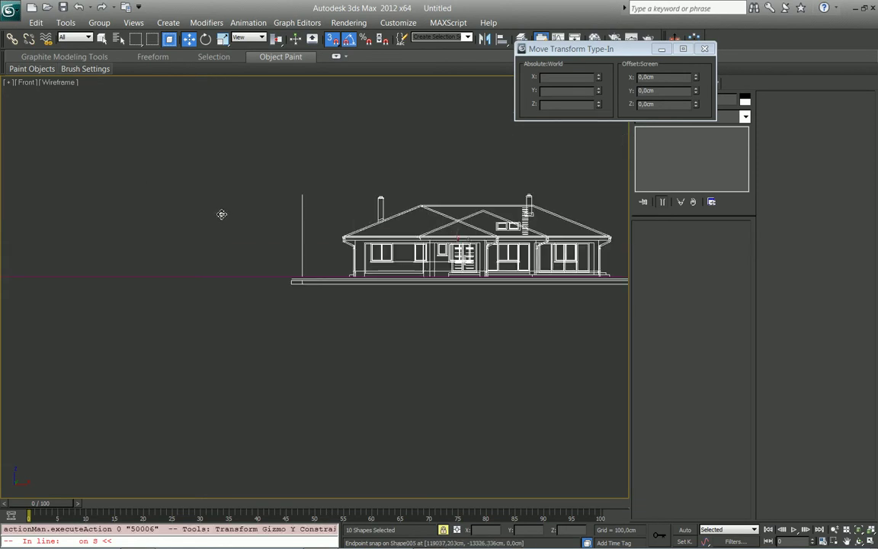
{"action": "scroll", "coordinate": [219, 217], "scroll_direction": "up", "scroll_amount": 5}
Step: Switch to World coordinates and snap the shapes down onto the ground line endpoint
{"action": "left_click", "coordinate": [252, 42]}
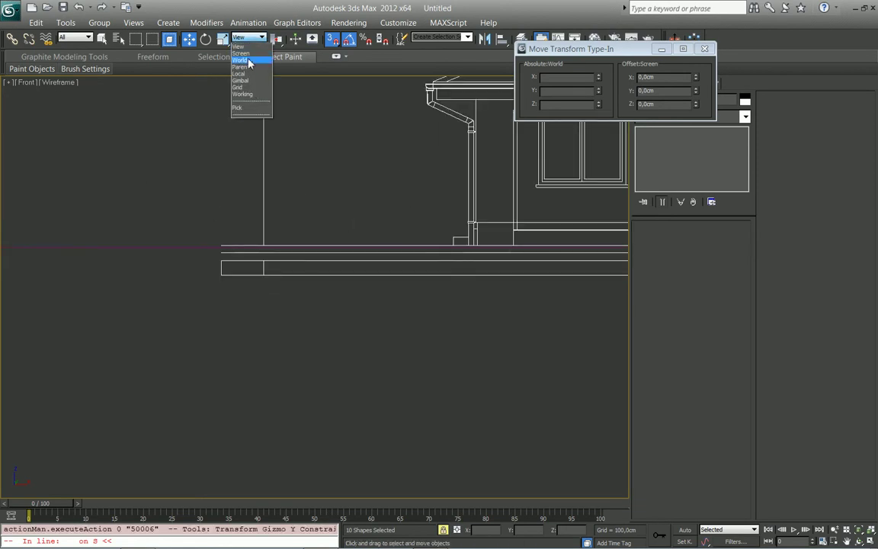
{"action": "left_click", "coordinate": [251, 67]}
{"action": "scroll", "coordinate": [235, 212], "scroll_direction": "up", "scroll_amount": 3}
{"action": "left_click_drag", "start_coordinate": [235, 211], "coordinate": [86, 203]}
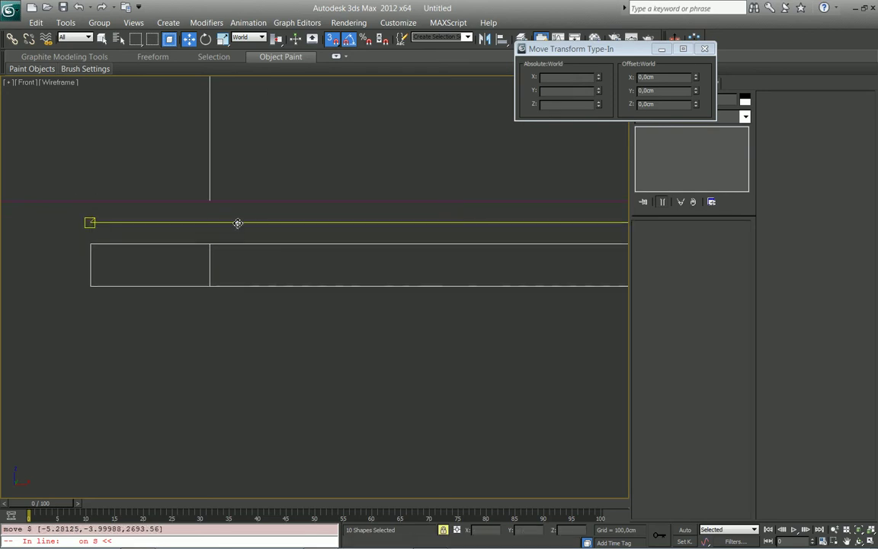
Step: Orbit the view to check that all four elevations sit at matching height
{"action": "key", "text": "s"}
{"action": "scroll", "coordinate": [234, 228], "scroll_direction": "down", "scroll_amount": 2}
{"action": "scroll", "coordinate": [229, 227], "scroll_direction": "down", "scroll_amount": 3}
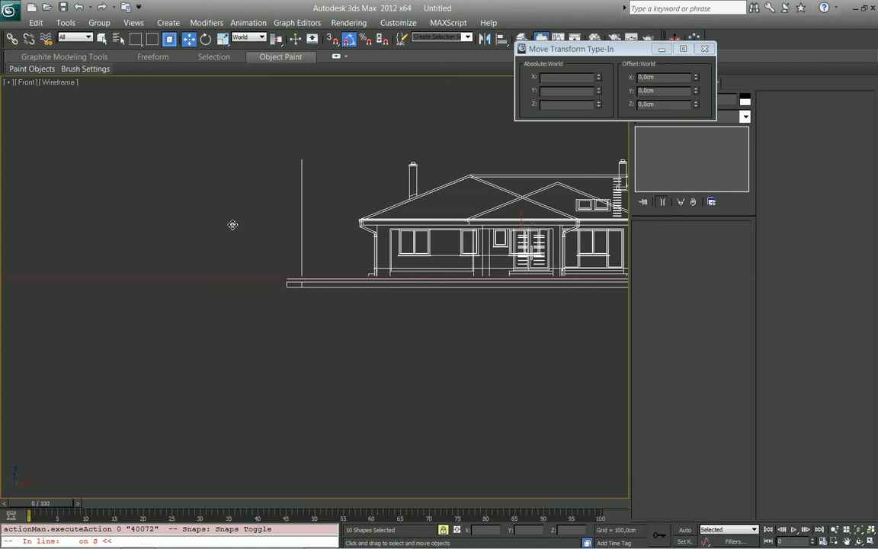
{"action": "mouse_move", "coordinate": [253, 238]}
{"action": "middle_mouse_down", "text": "alt"}
{"action": "mouse_move", "coordinate": [320, 221]}
{"action": "mouse_move", "coordinate": [402, 219]}
{"action": "mouse_move", "coordinate": [439, 243]}
{"action": "middle_mouse_up", "text": "alt"}
{"action": "scroll", "coordinate": [326, 255], "scroll_direction": "up", "scroll_amount": 2}
{"action": "scroll", "coordinate": [295, 243], "scroll_direction": "down", "scroll_amount": 4}
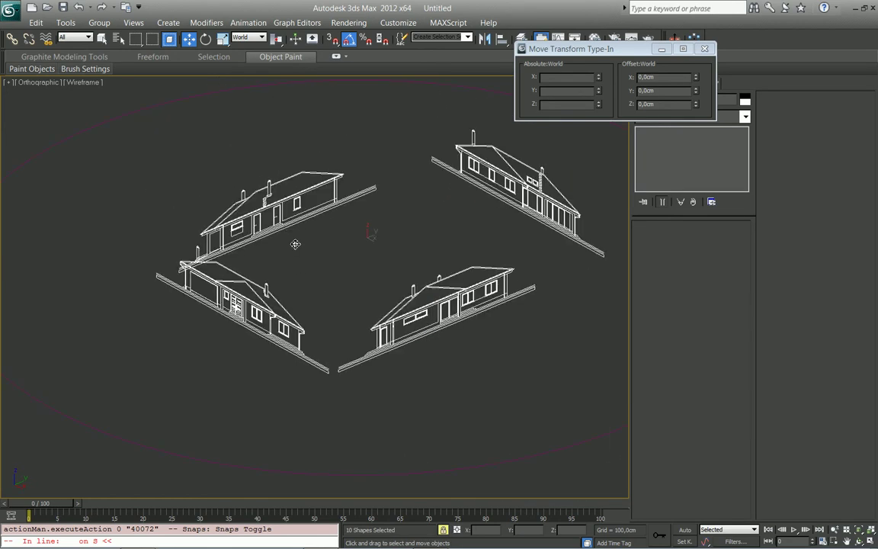
{"action": "middle_click_drag", "start_coordinate": [308, 237], "coordinate": [331, 241], "text": "alt"}
{"action": "key", "text": "s"}
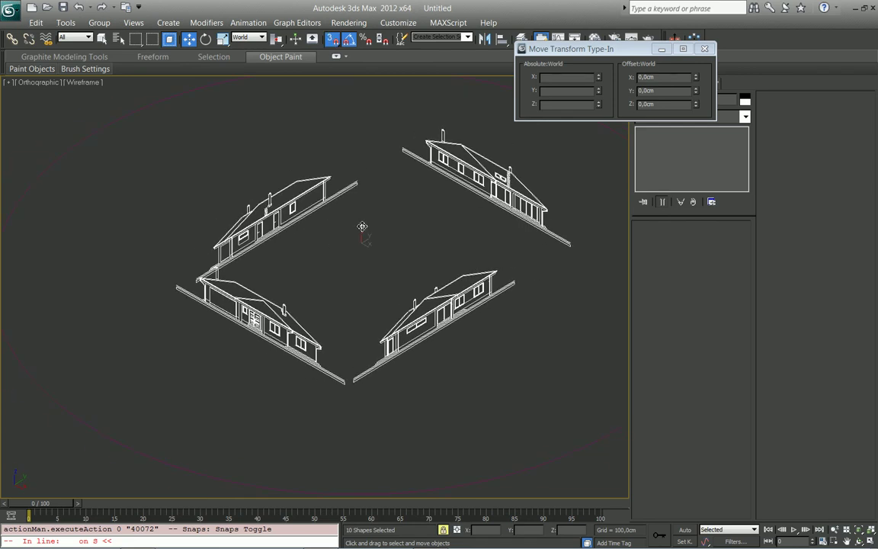